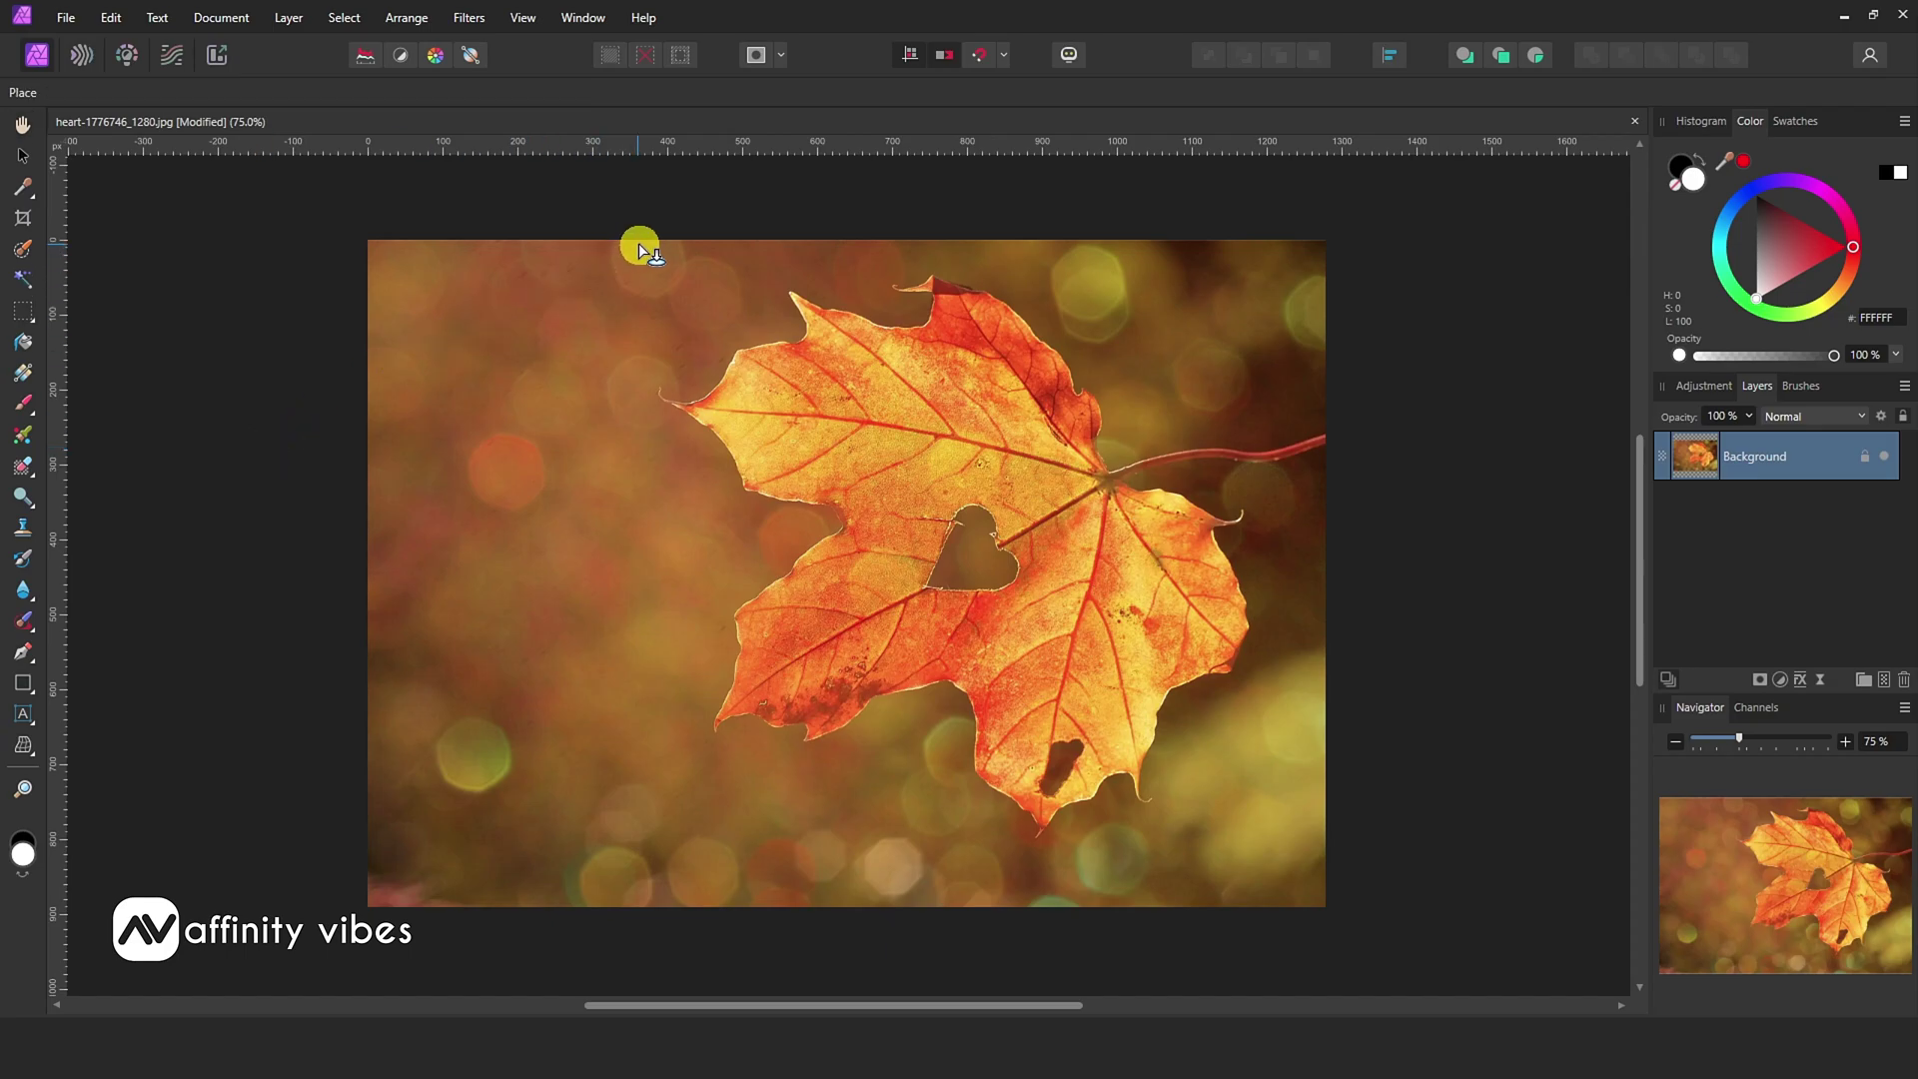
Place the couple photo over the middle of the leaf picture at full canvas height and compare both layers by toggling their visibility.
drag(643, 242, 1211, 831)
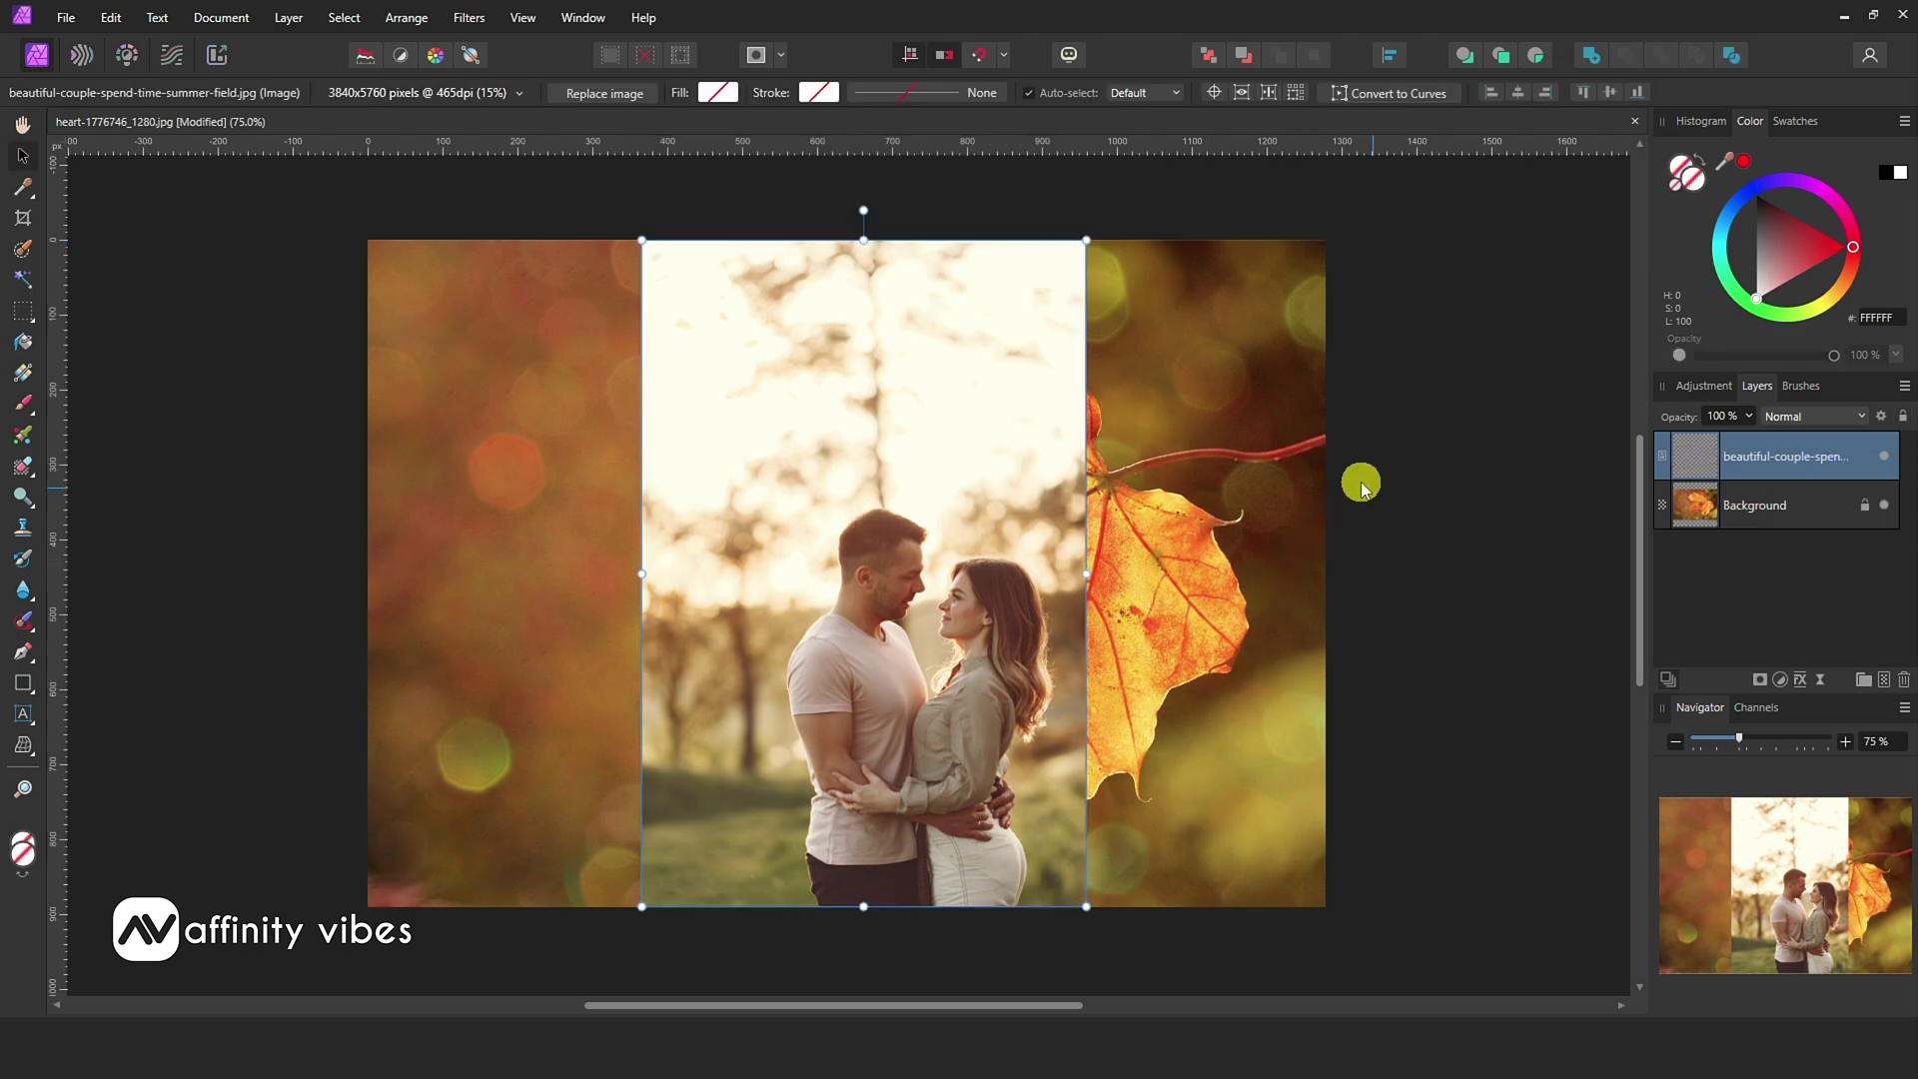
click(20, 130)
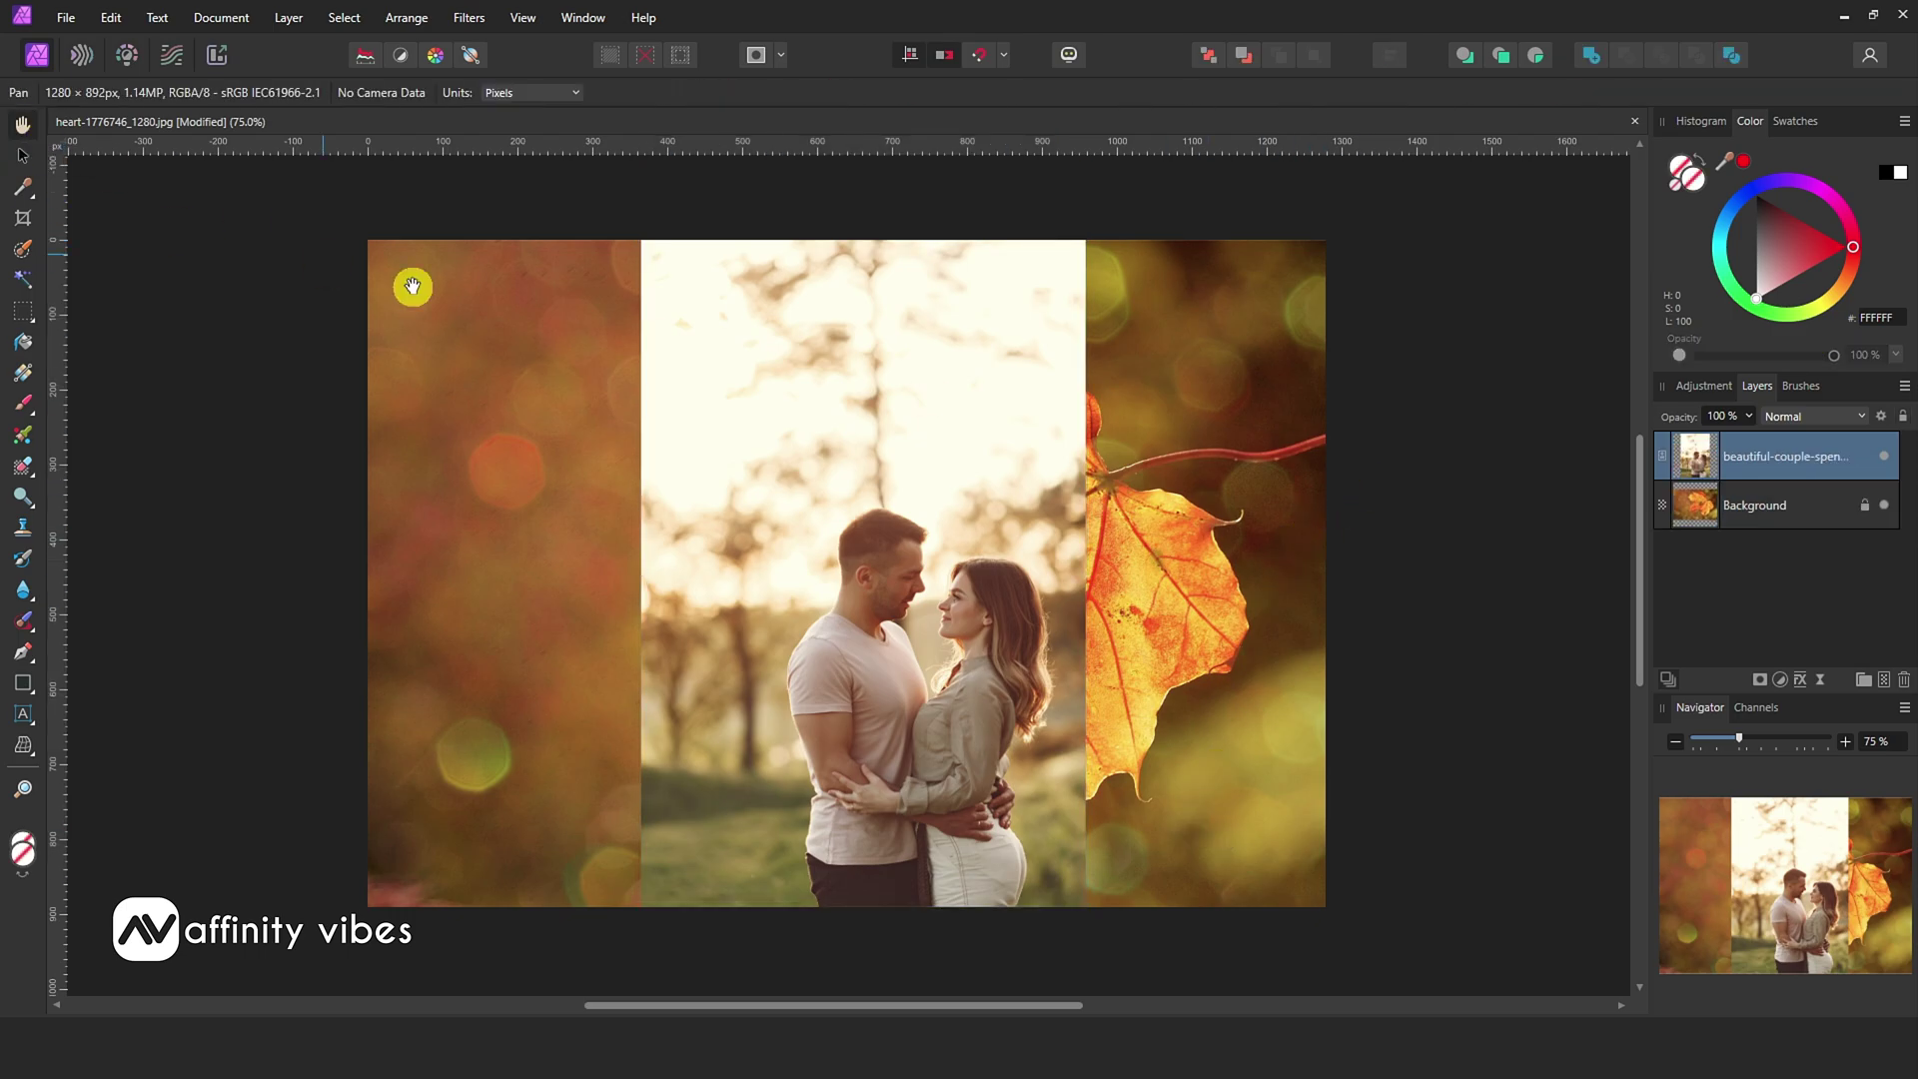
click(1884, 456)
click(1883, 457)
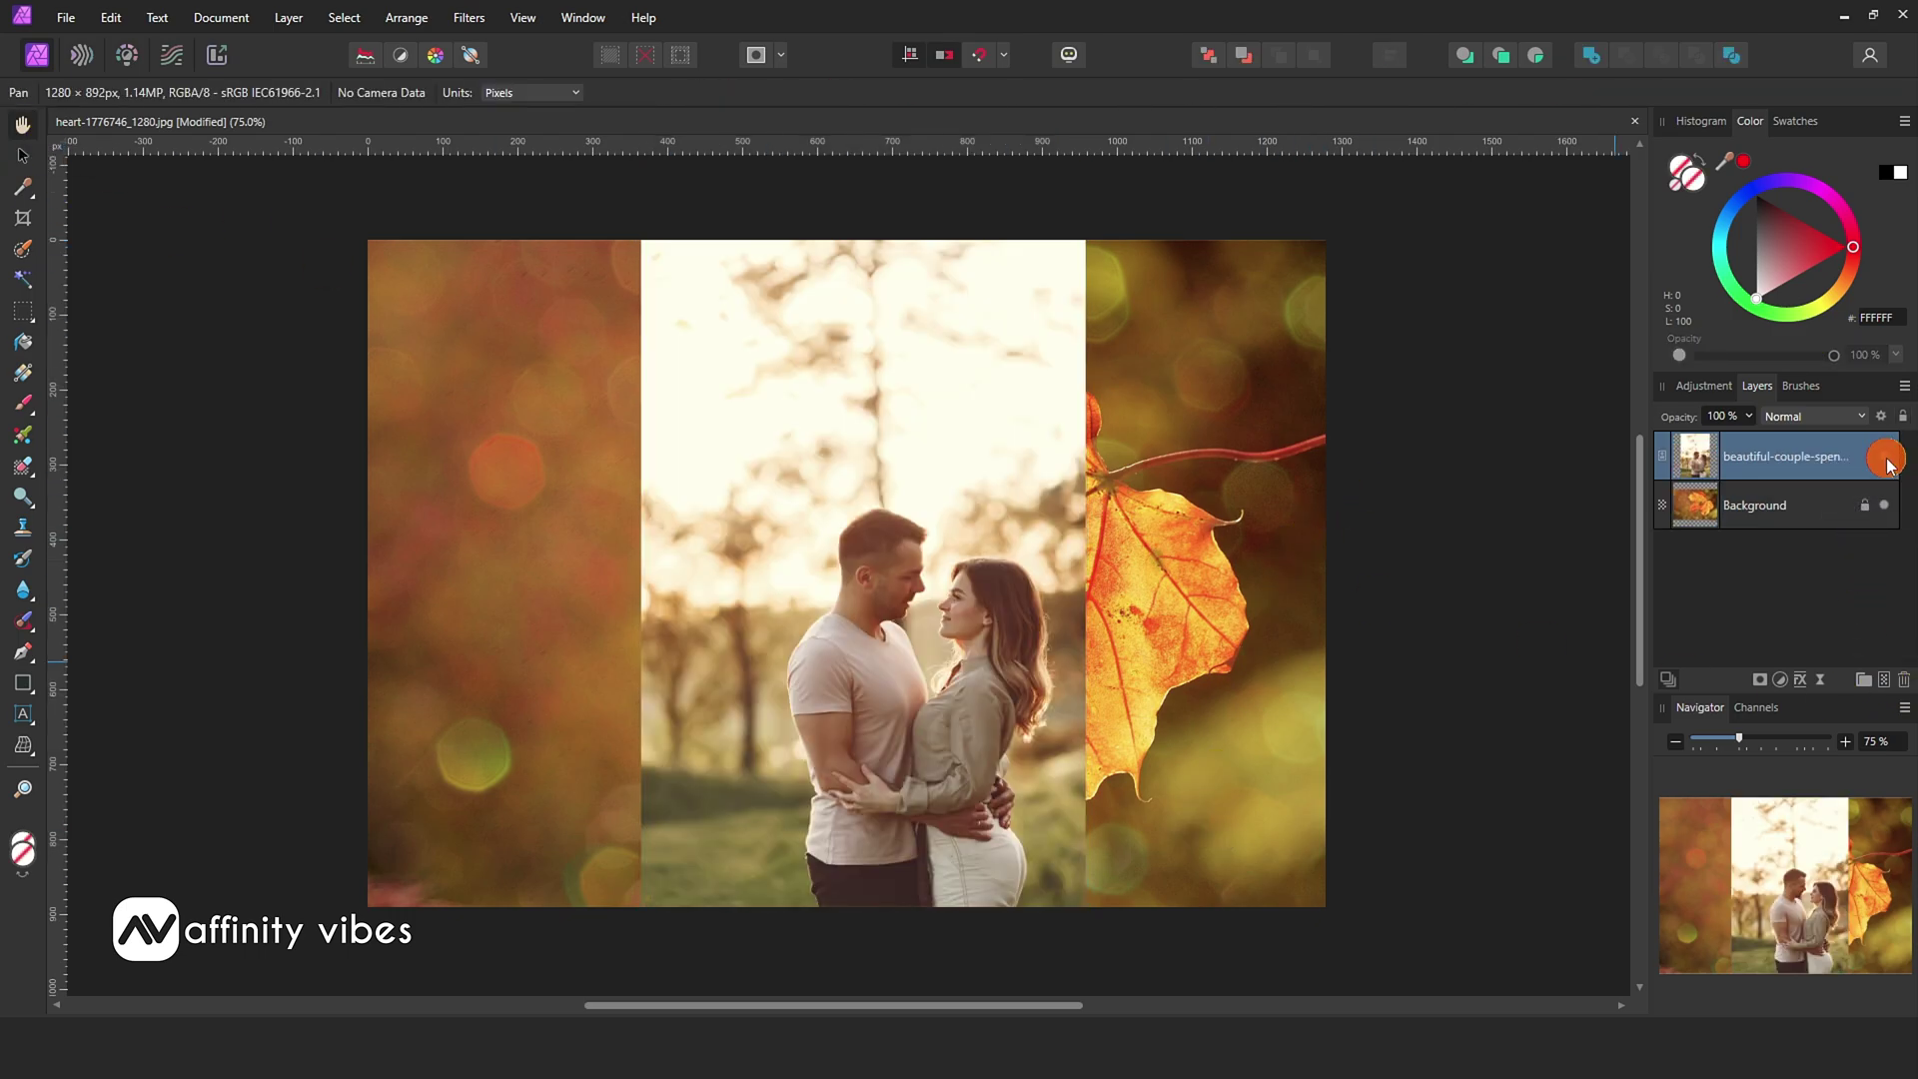
click(1890, 505)
click(1891, 505)
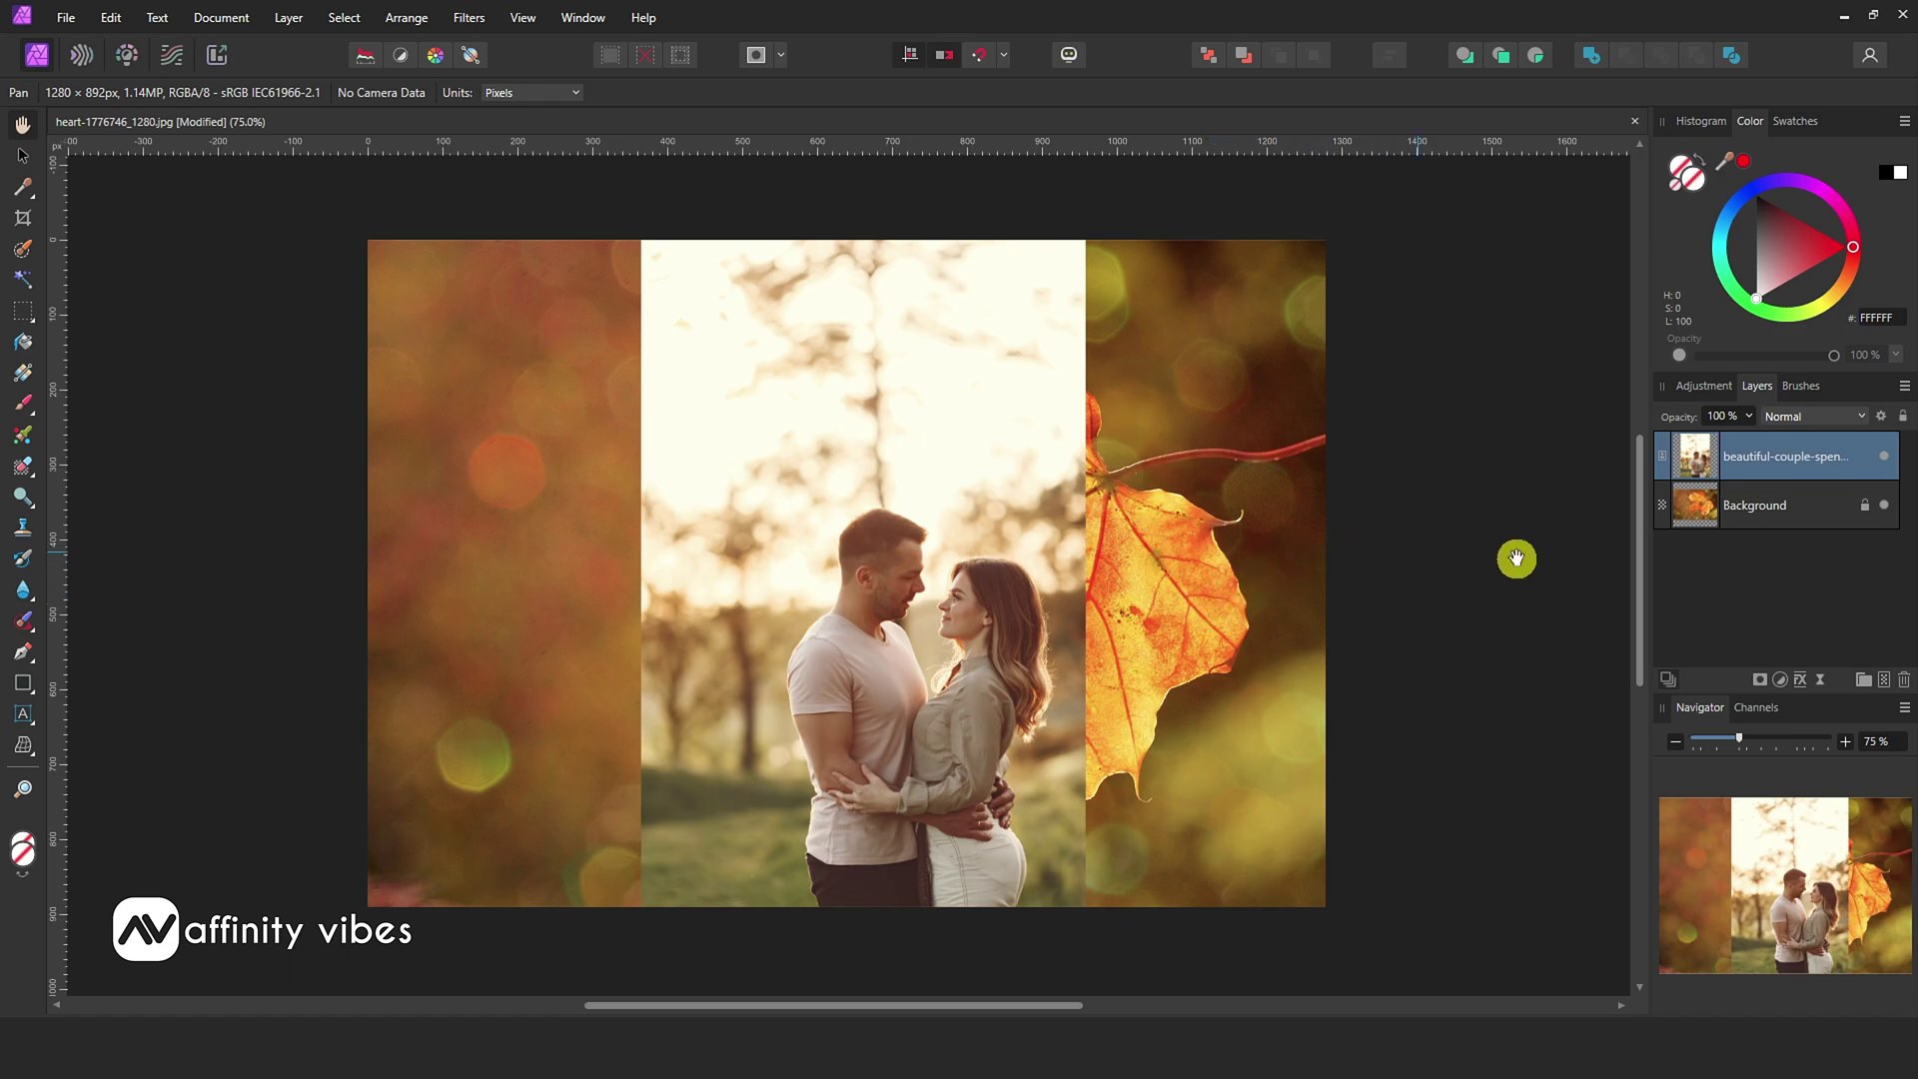
Crop the whole document to 594 × 616 px around the couple and check how the leaf background layer is affected.
click(23, 218)
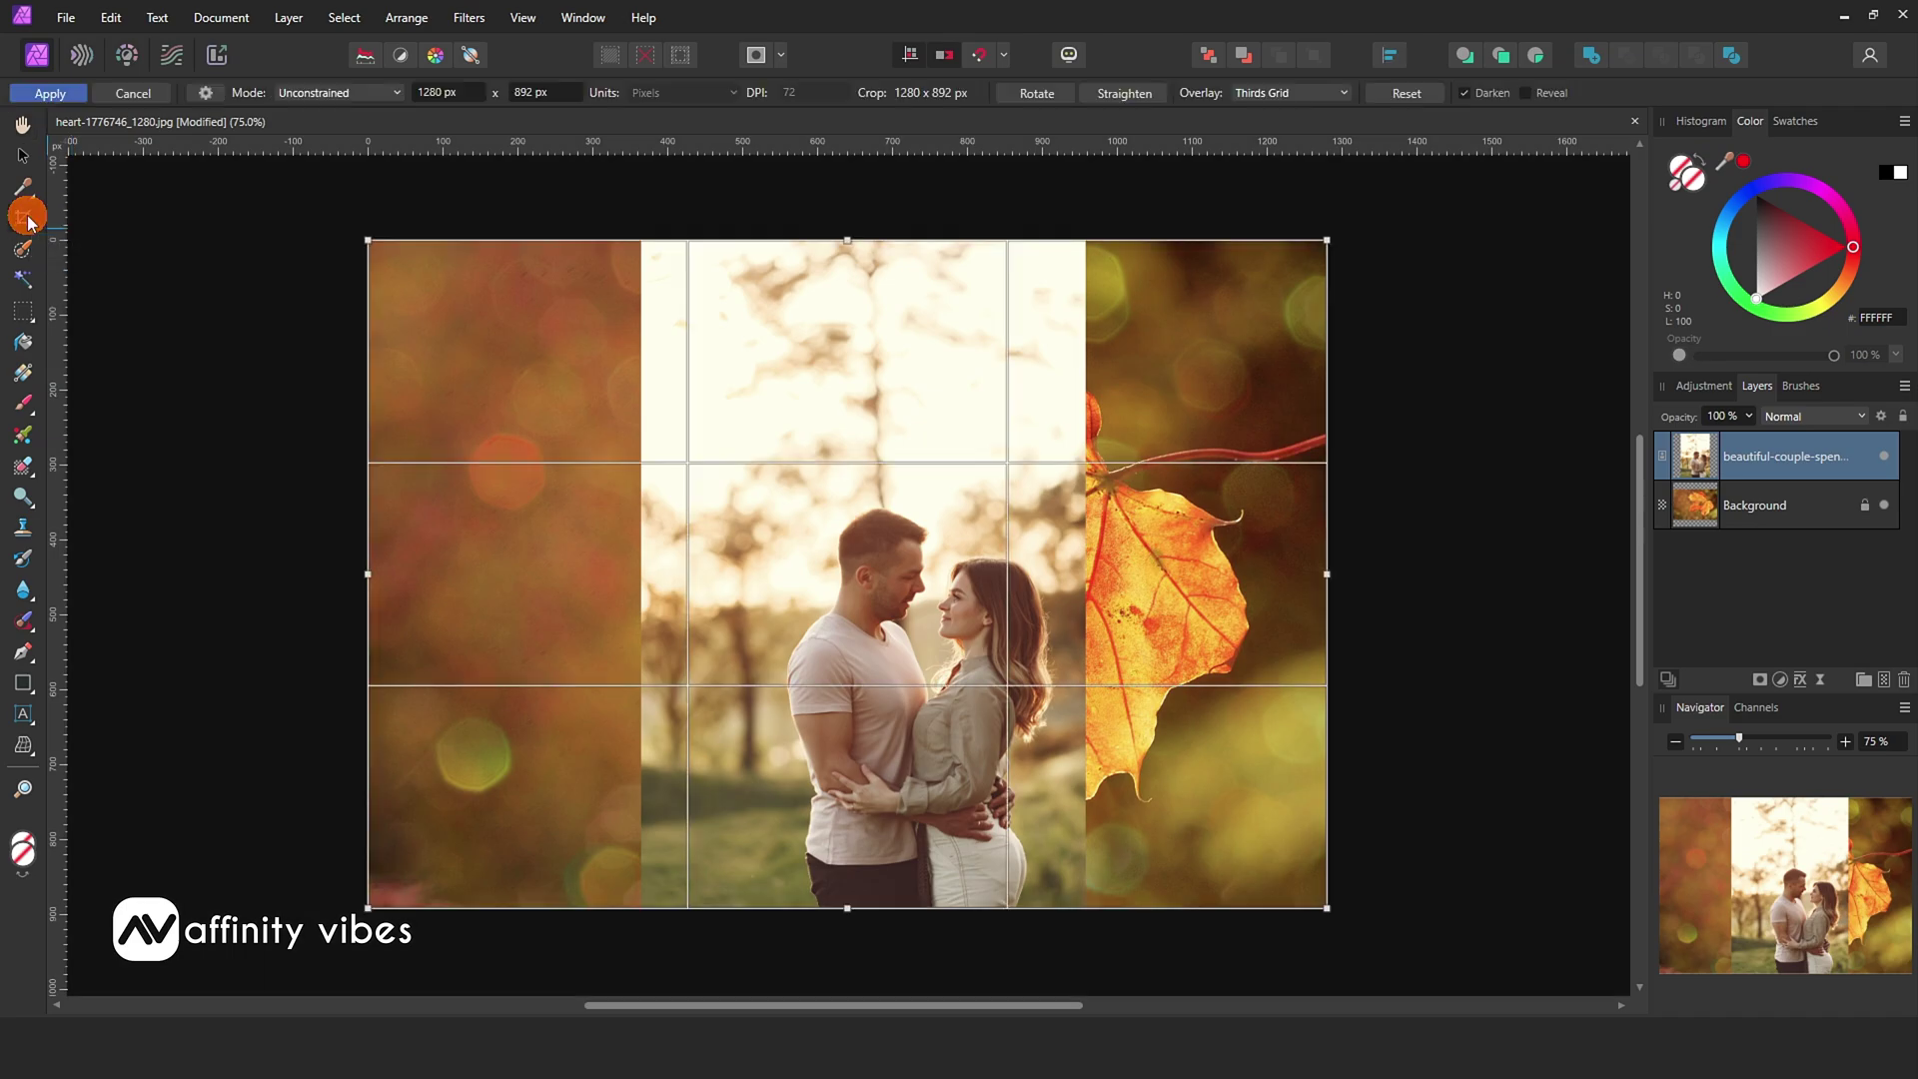
drag(361, 577, 639, 559)
drag(982, 248, 980, 446)
drag(1328, 678, 1087, 651)
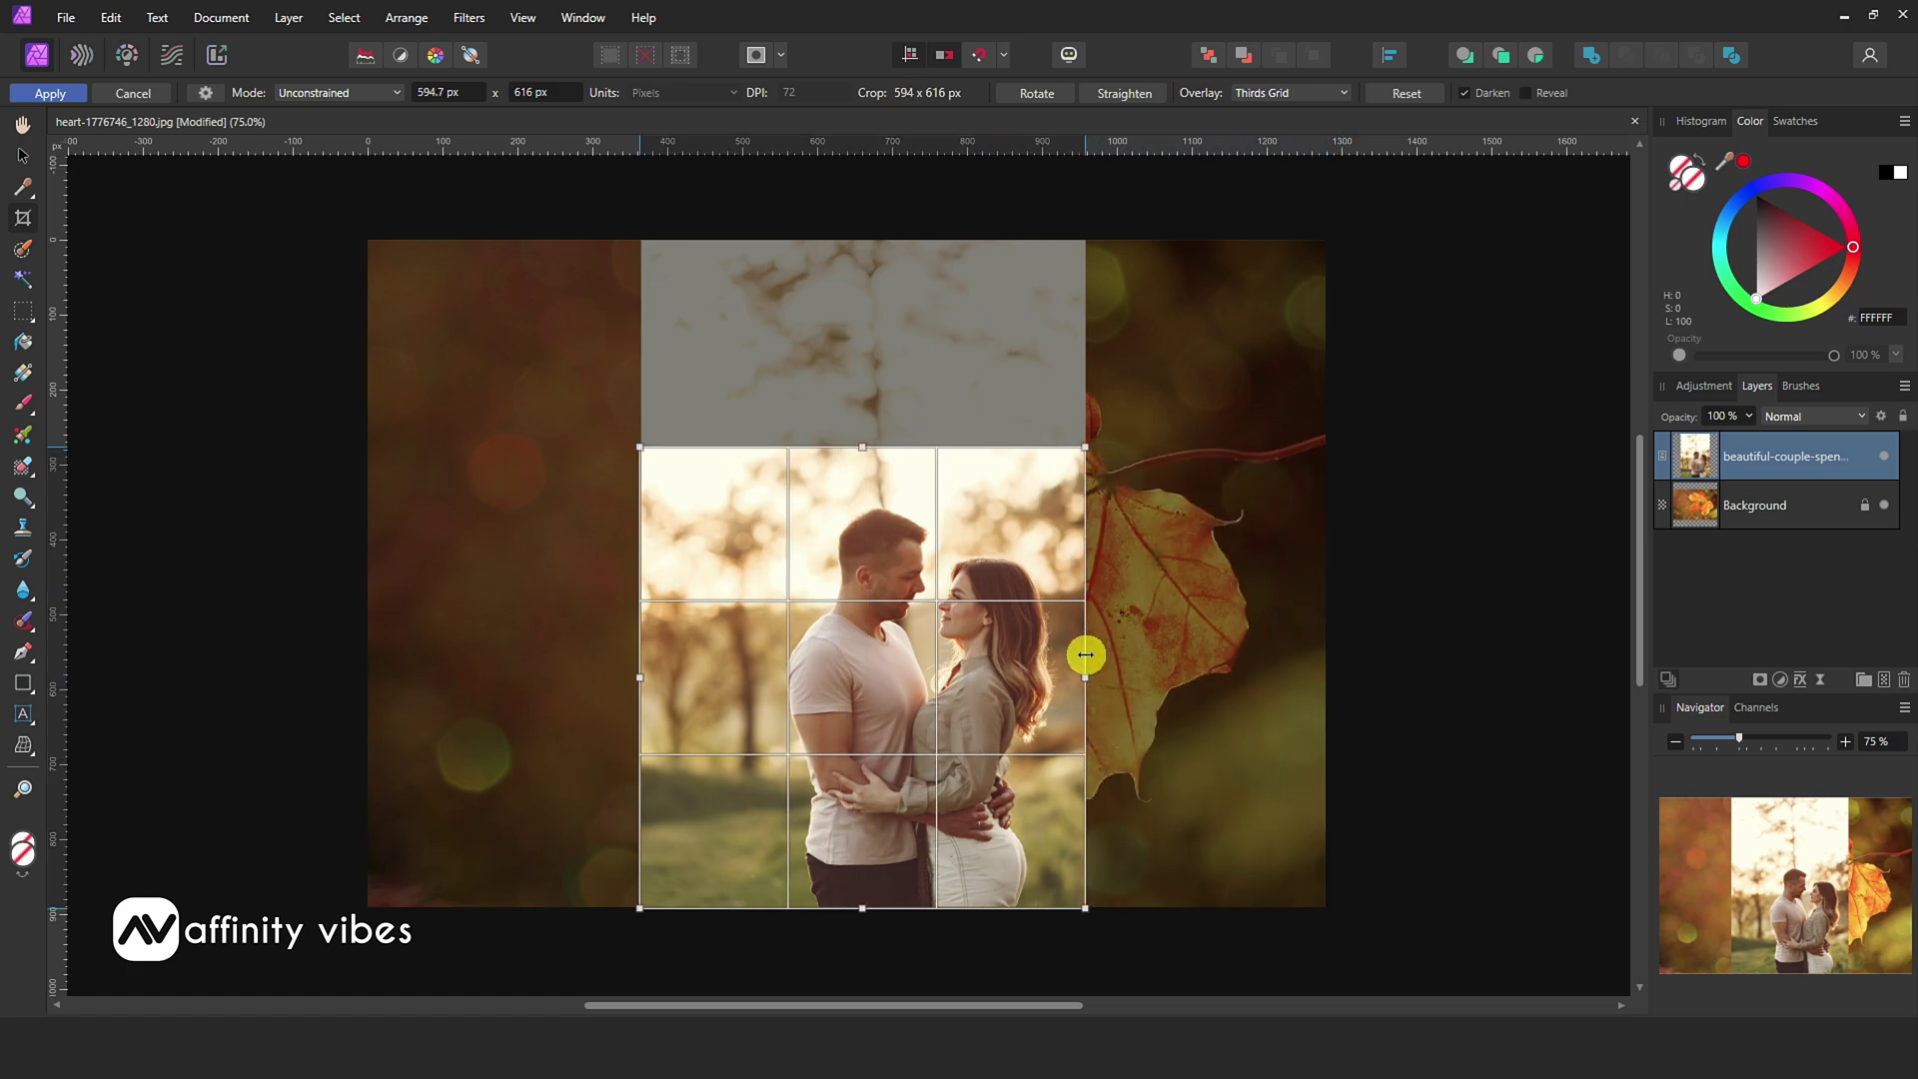
click(50, 93)
key(ctrl+0)
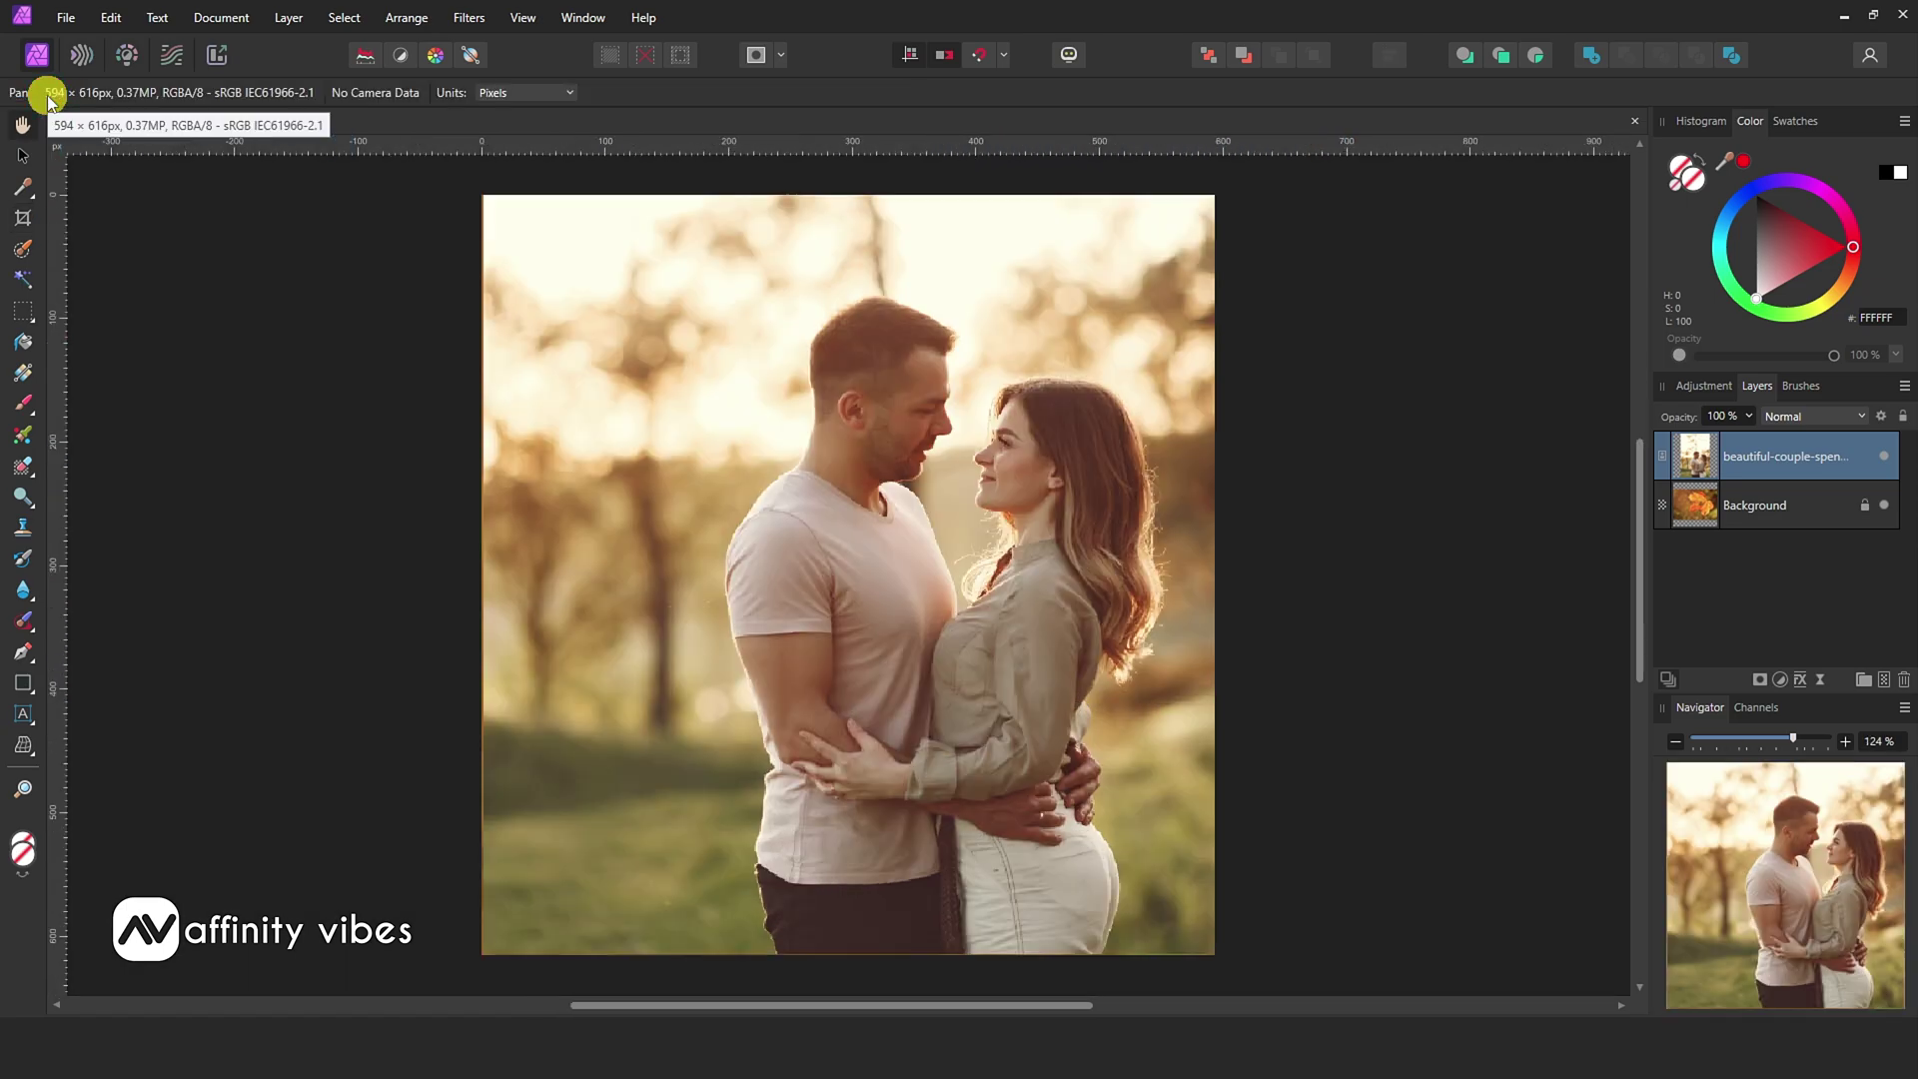
key(ctrl+1)
click(1886, 458)
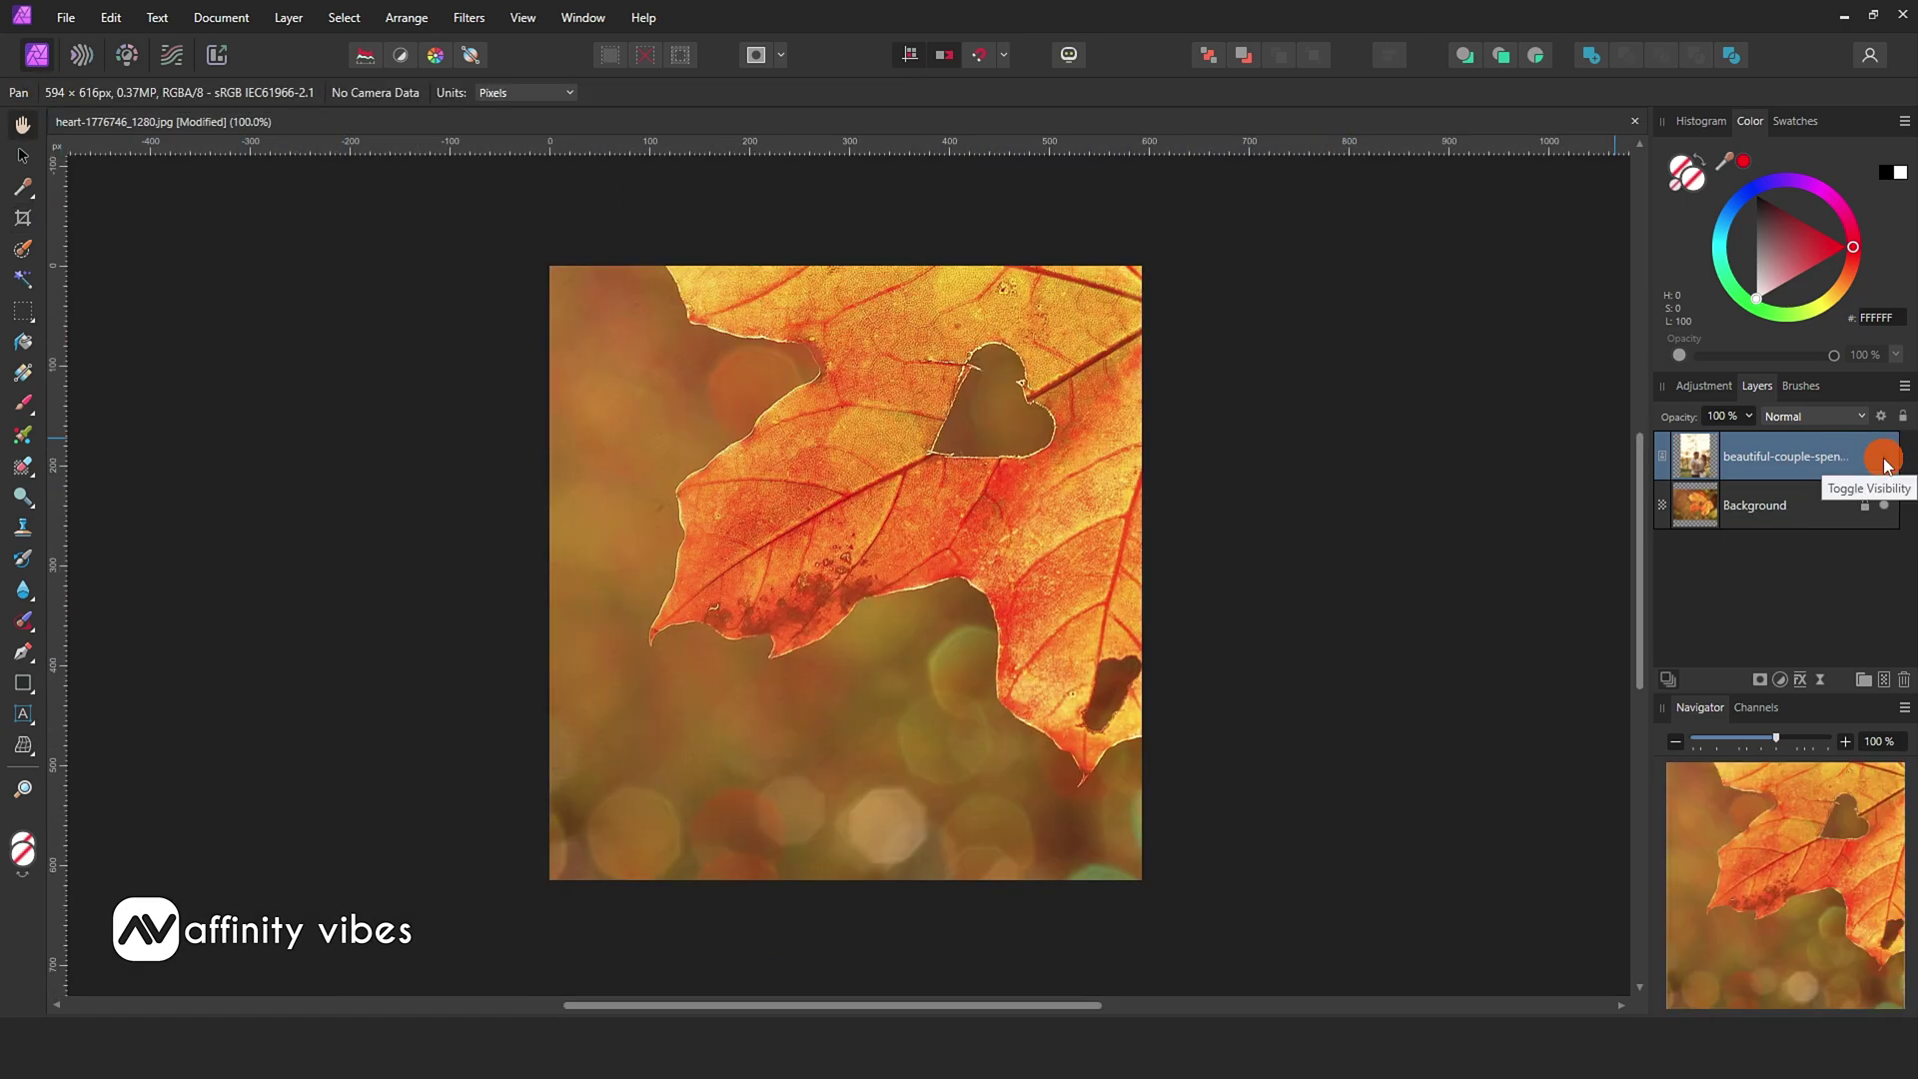
click(1885, 459)
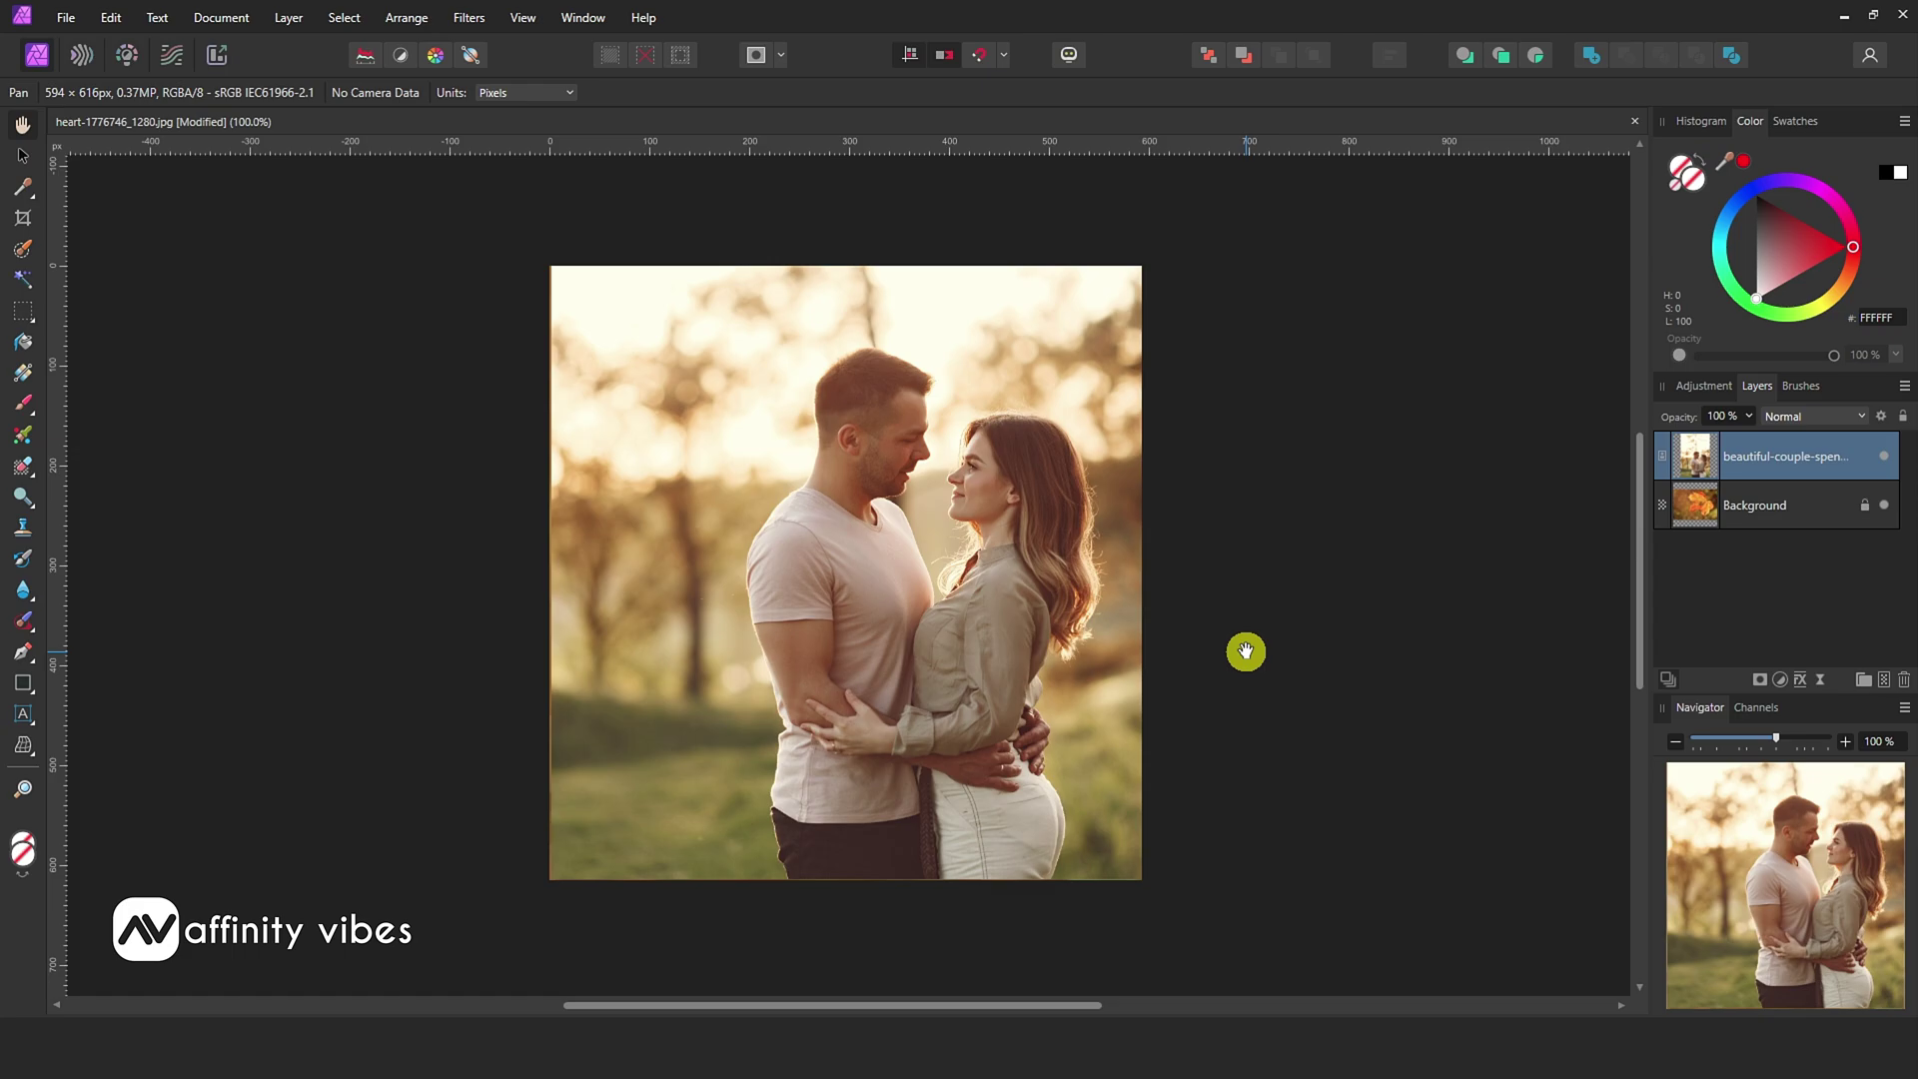
Undo the document crop.
key(ctrl+z)
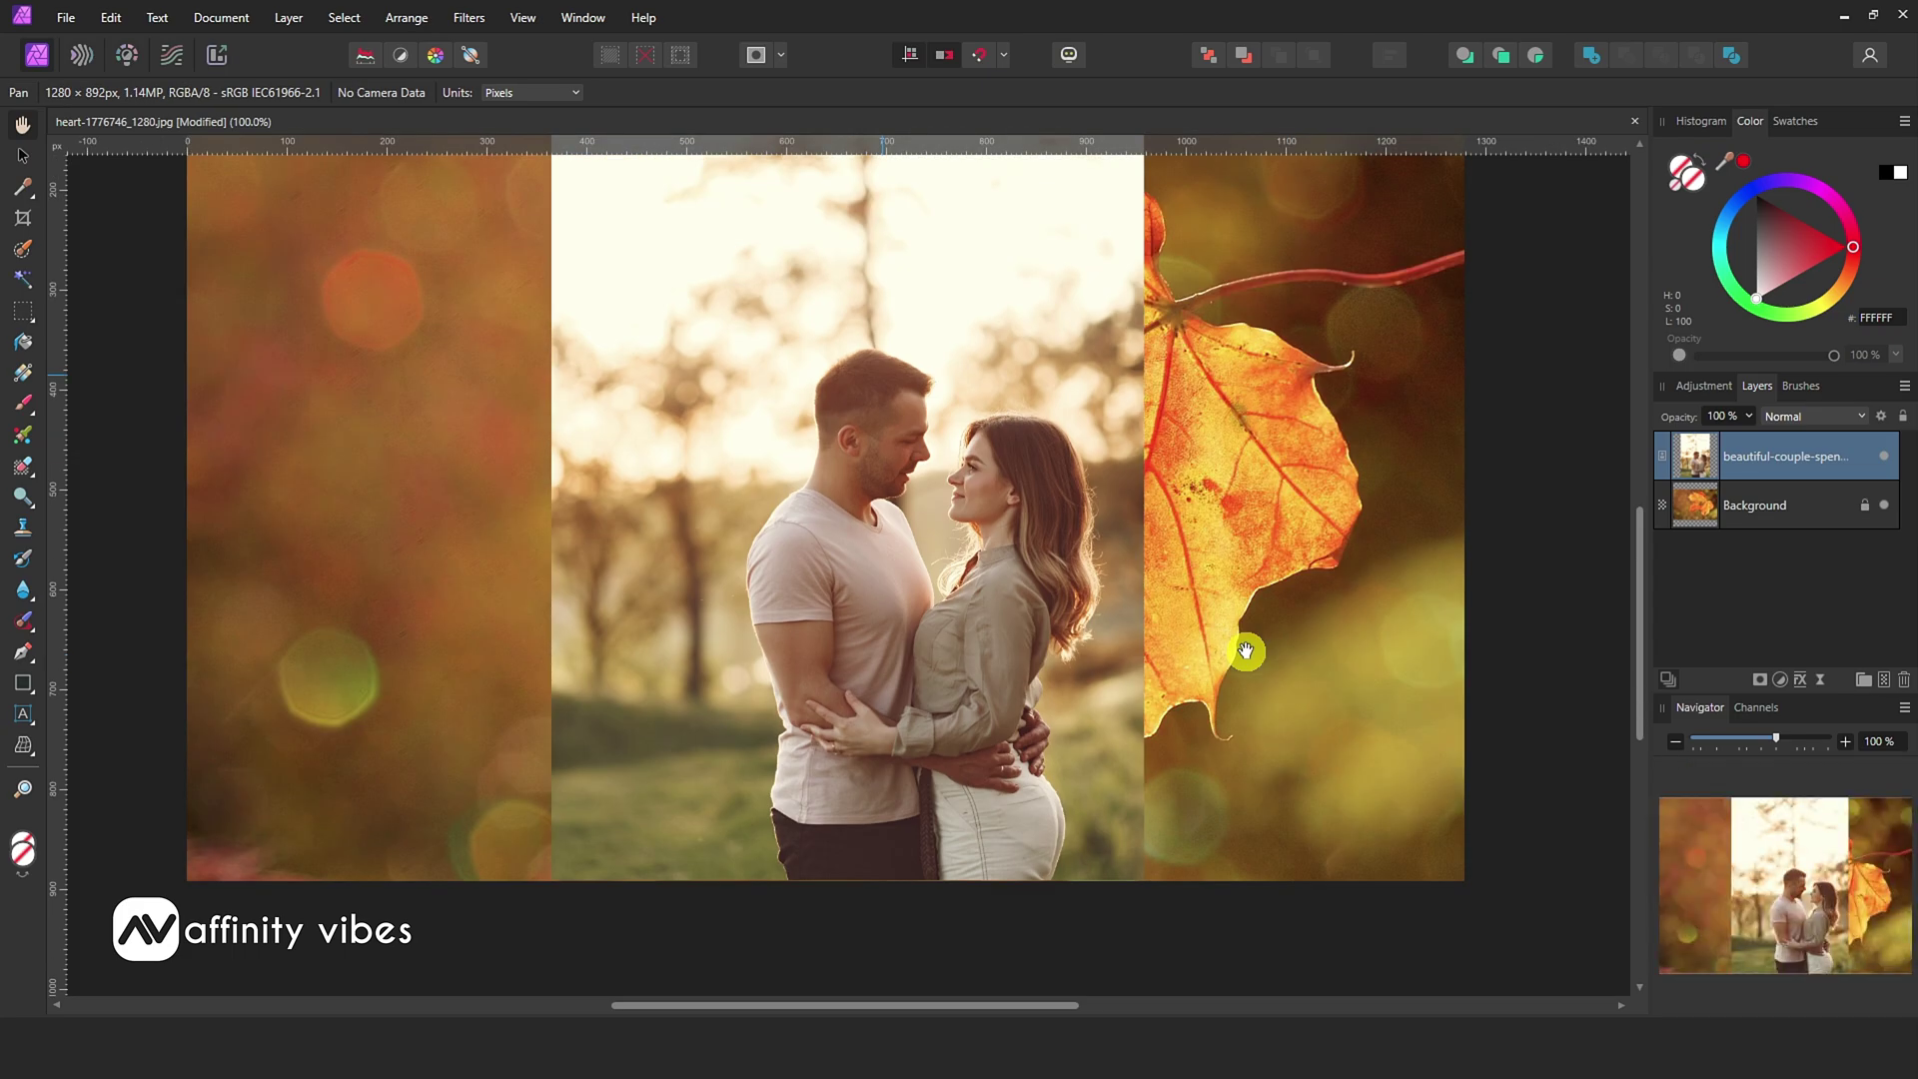
key(ctrl+minus)
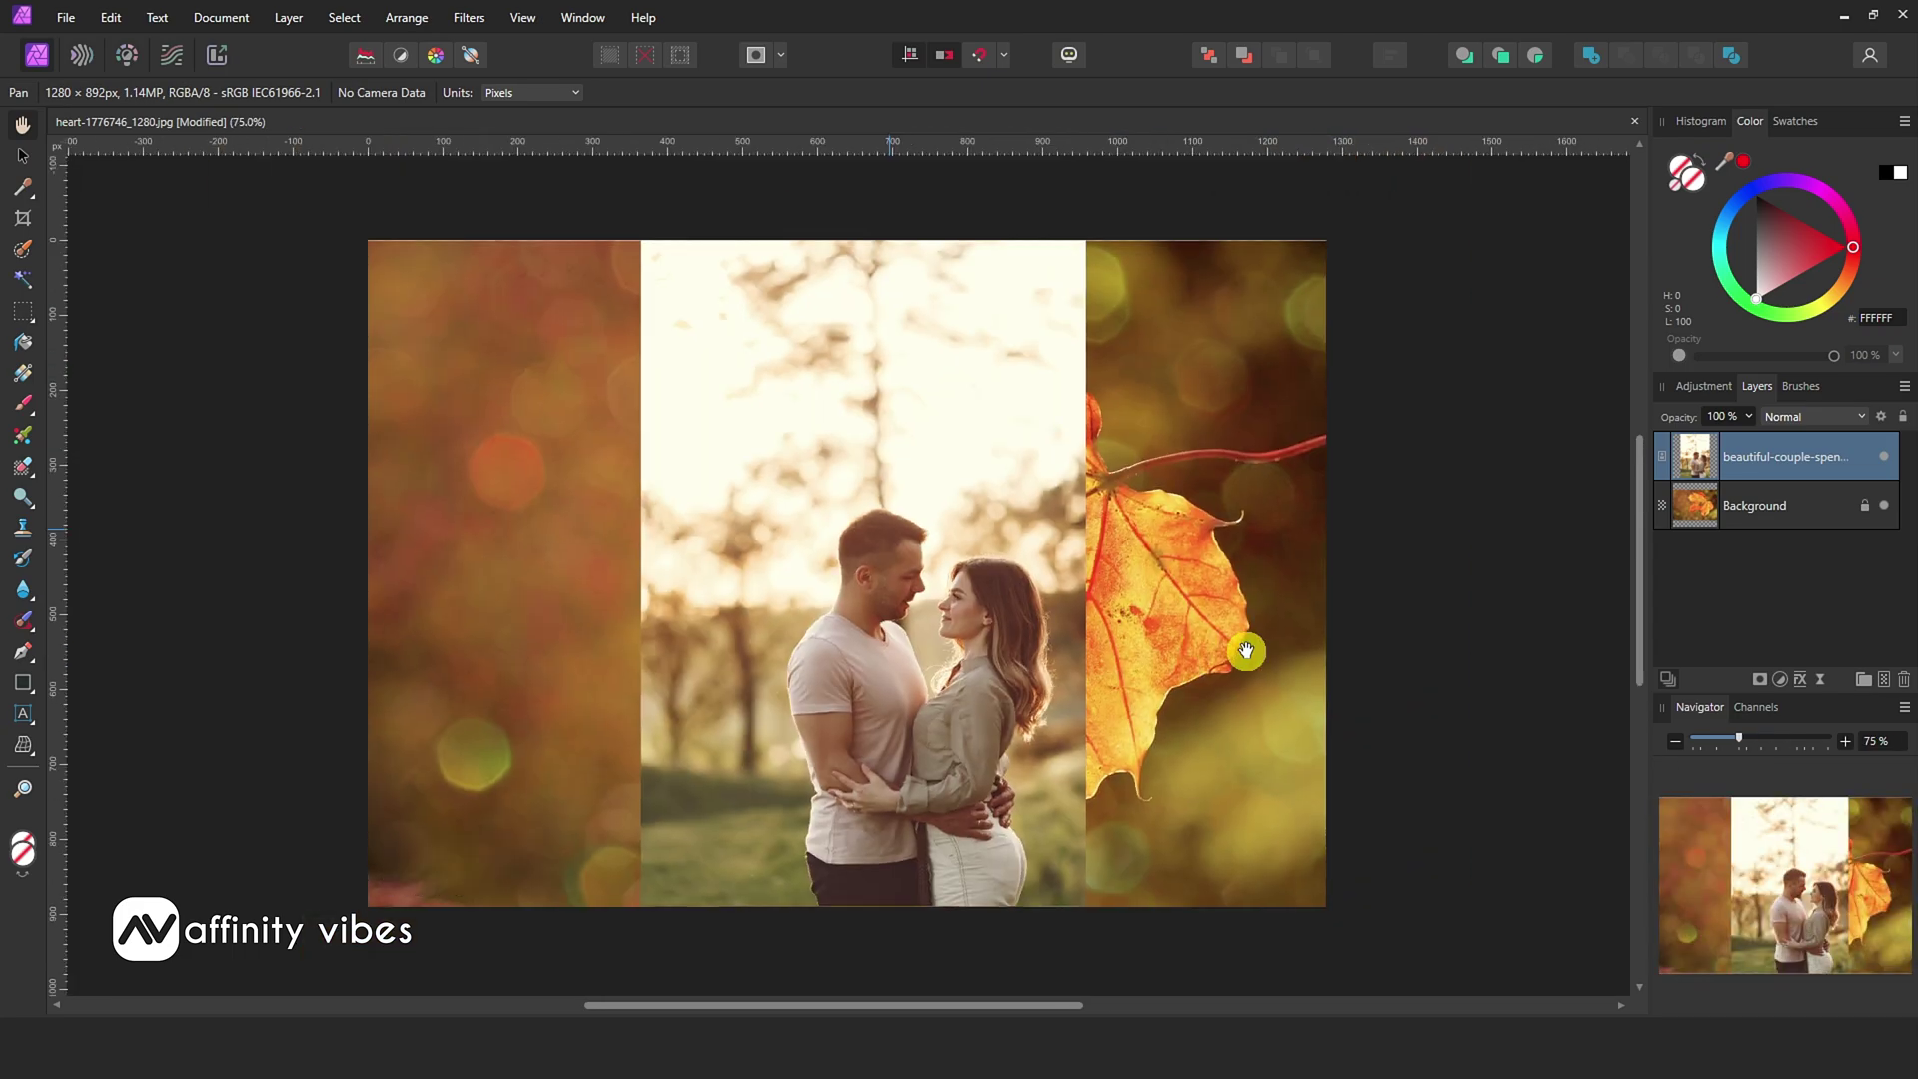
key(ctrl+plus)
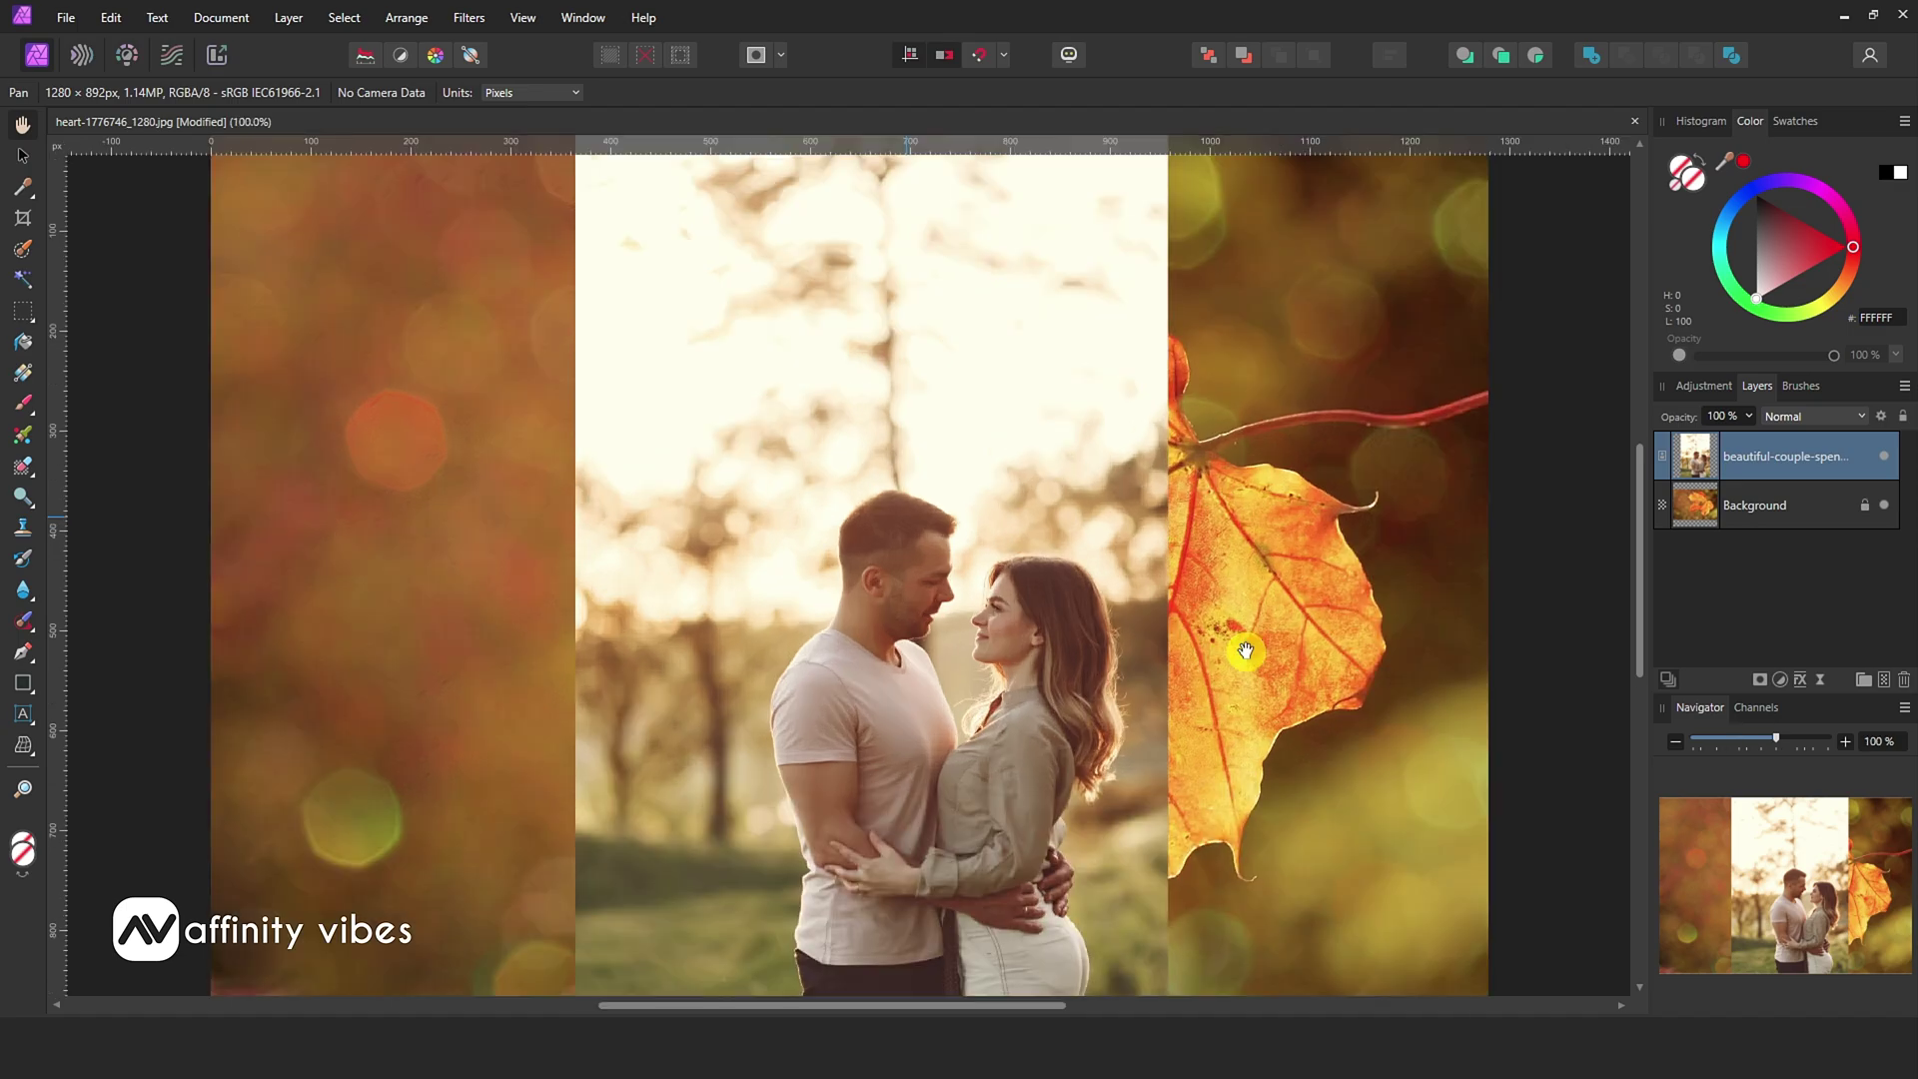
scroll(1245, 652, down, 2)
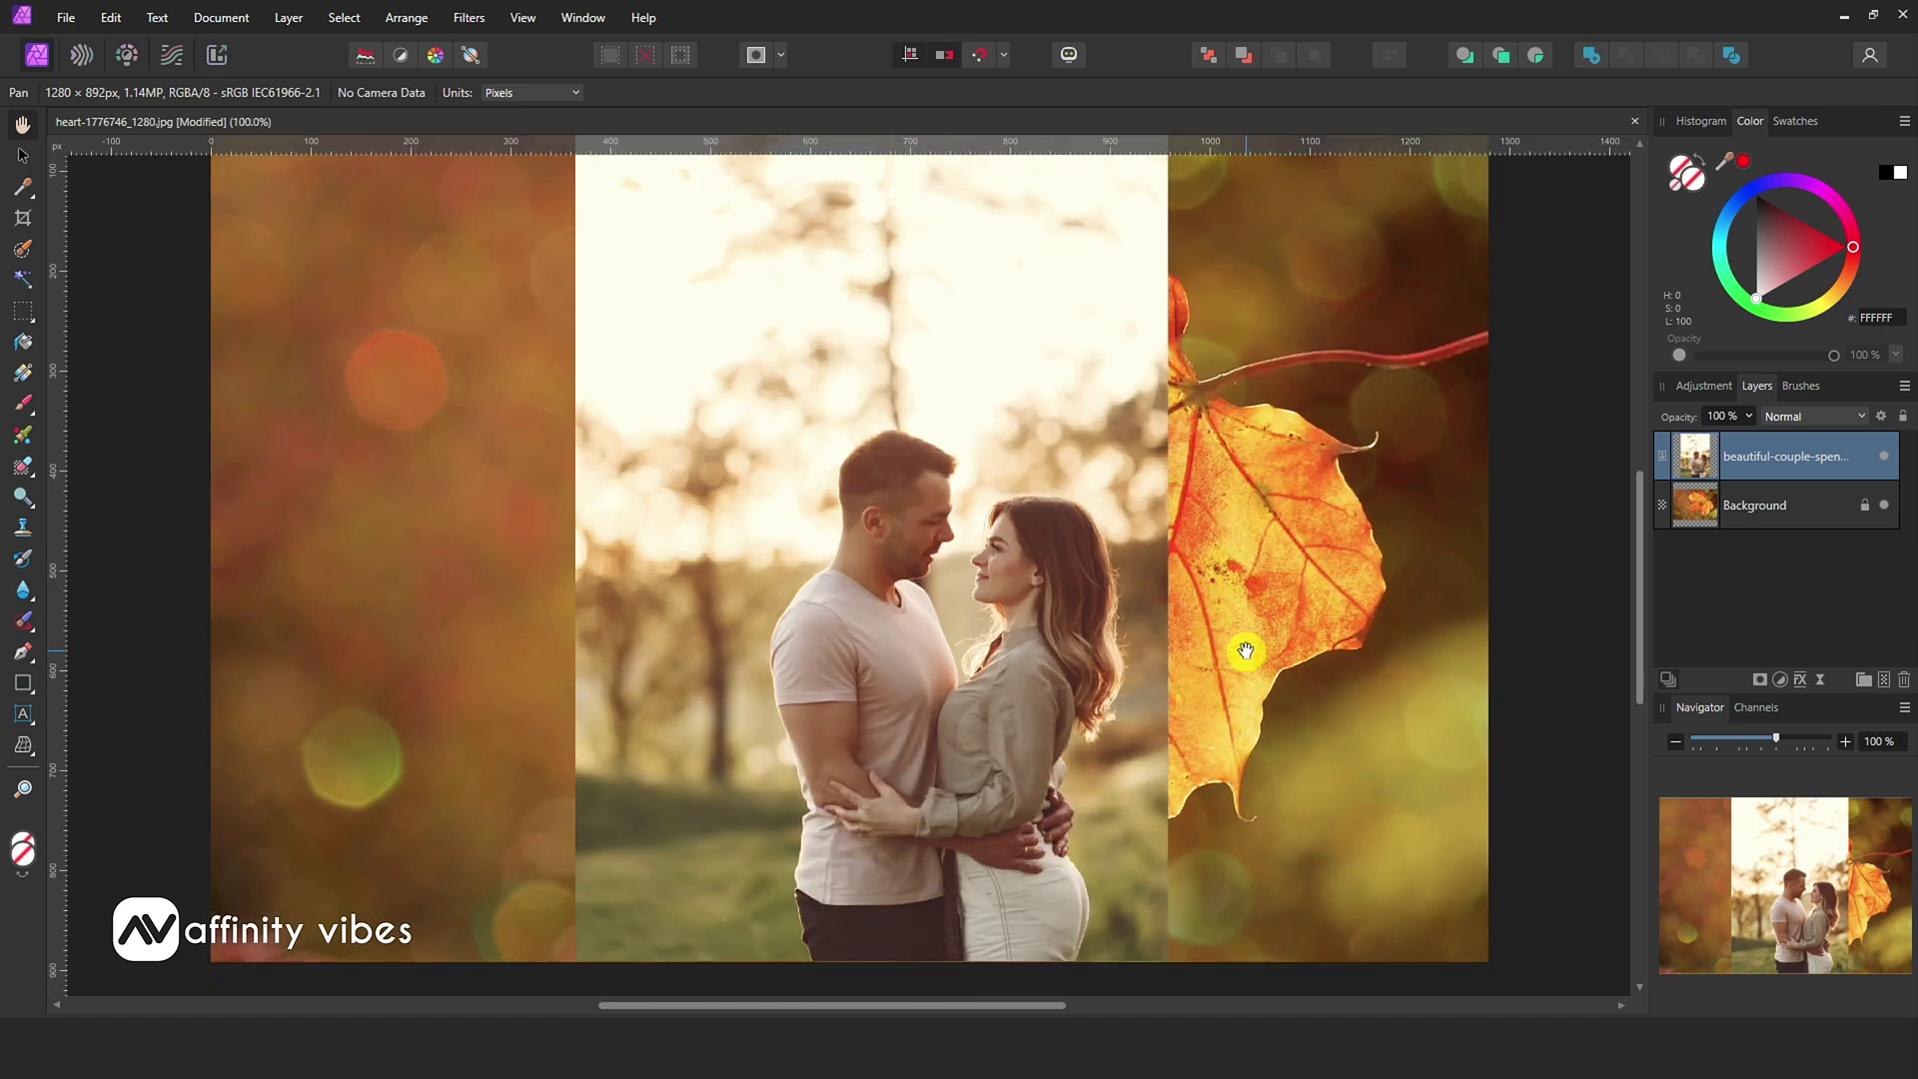
Select a rectangular area closely around the couple on the photo layer with the Rectangular Marquee Tool.
click(1699, 506)
click(1720, 462)
click(22, 312)
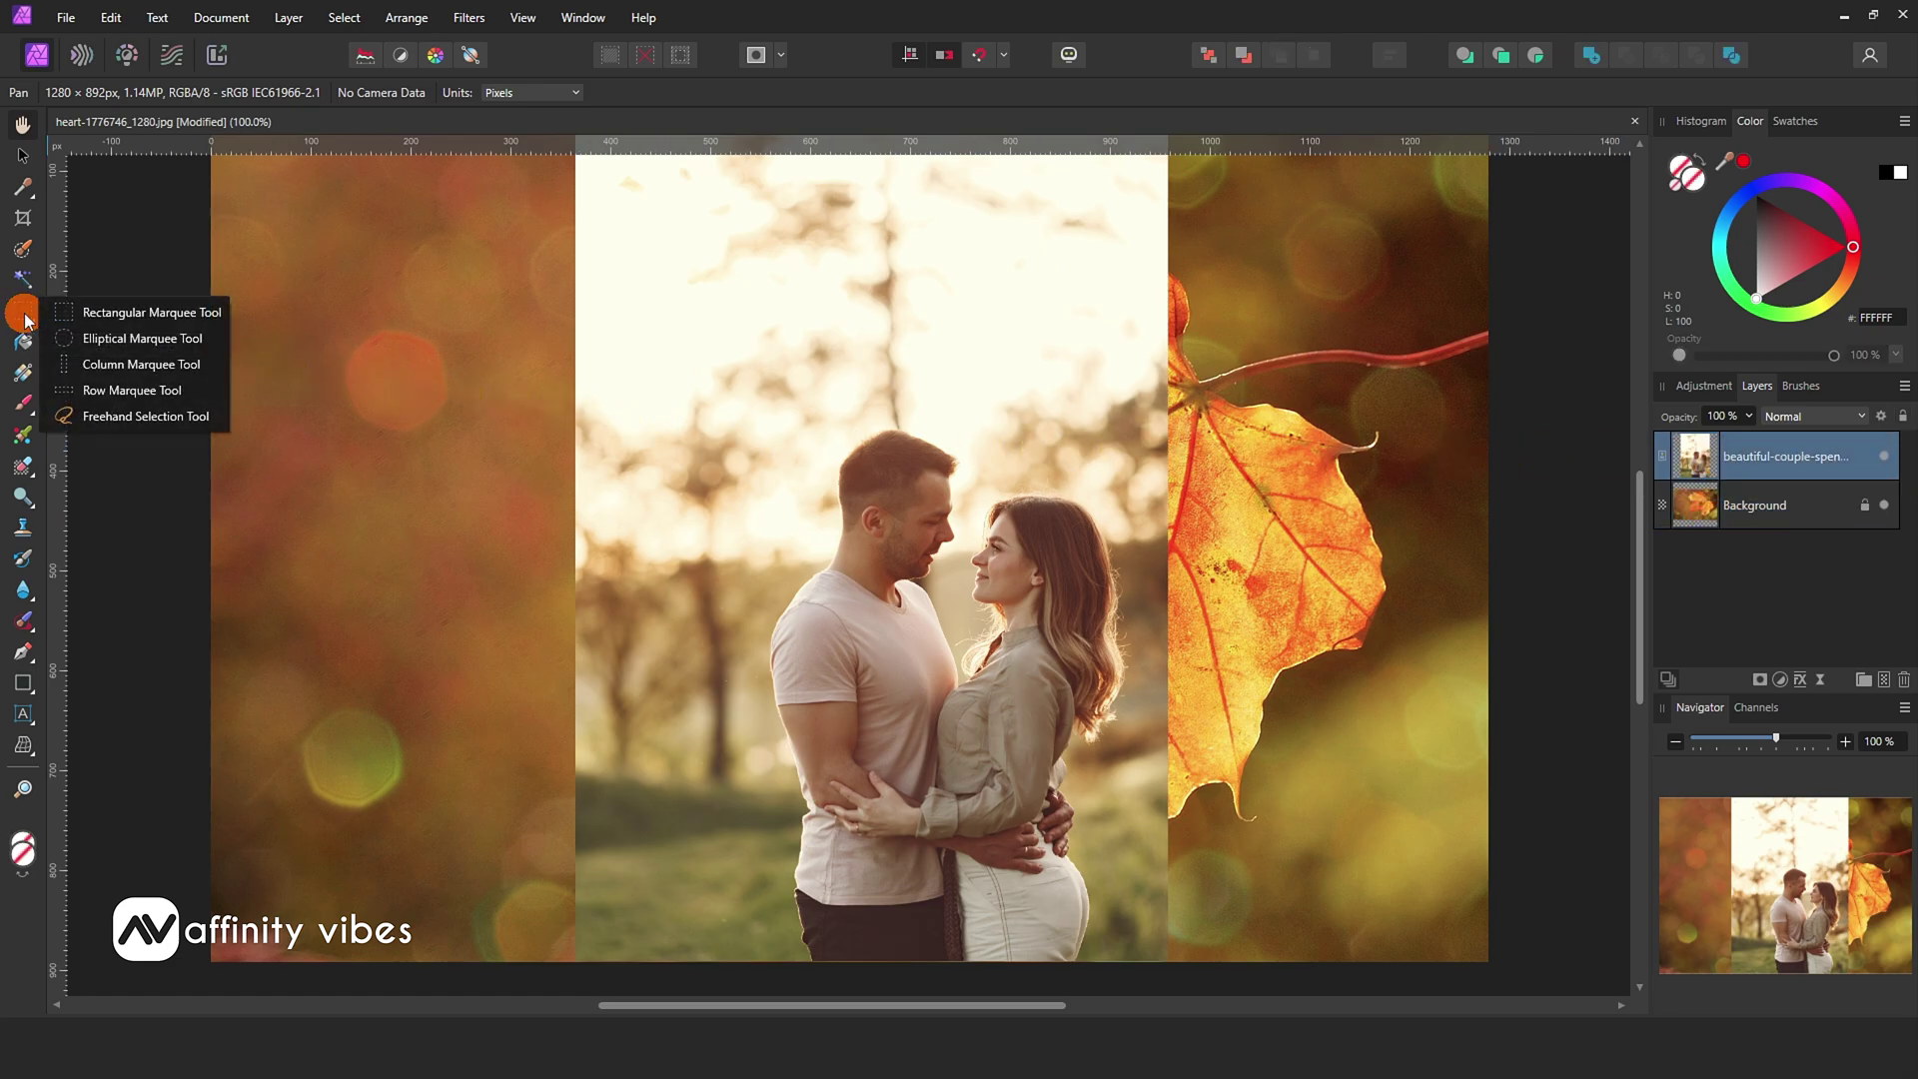
click(186, 314)
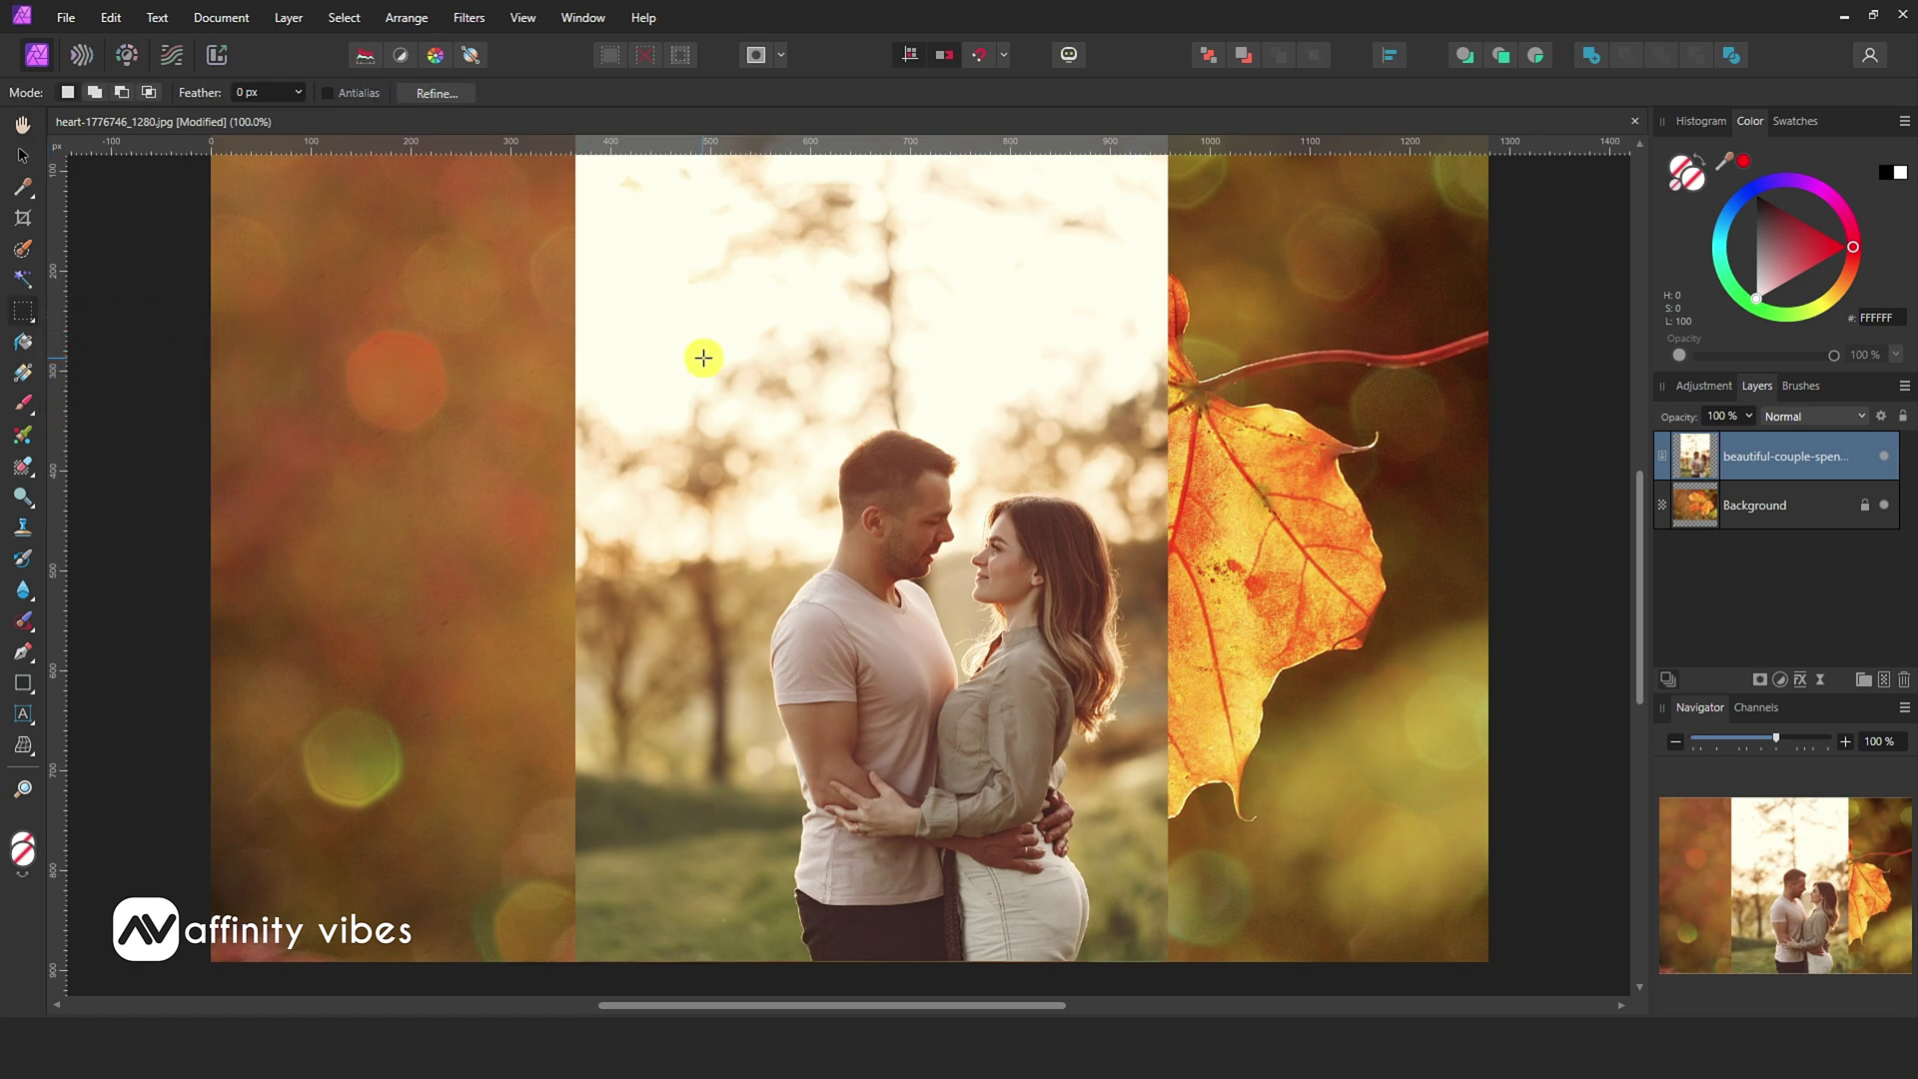
drag(755, 572, 1161, 960)
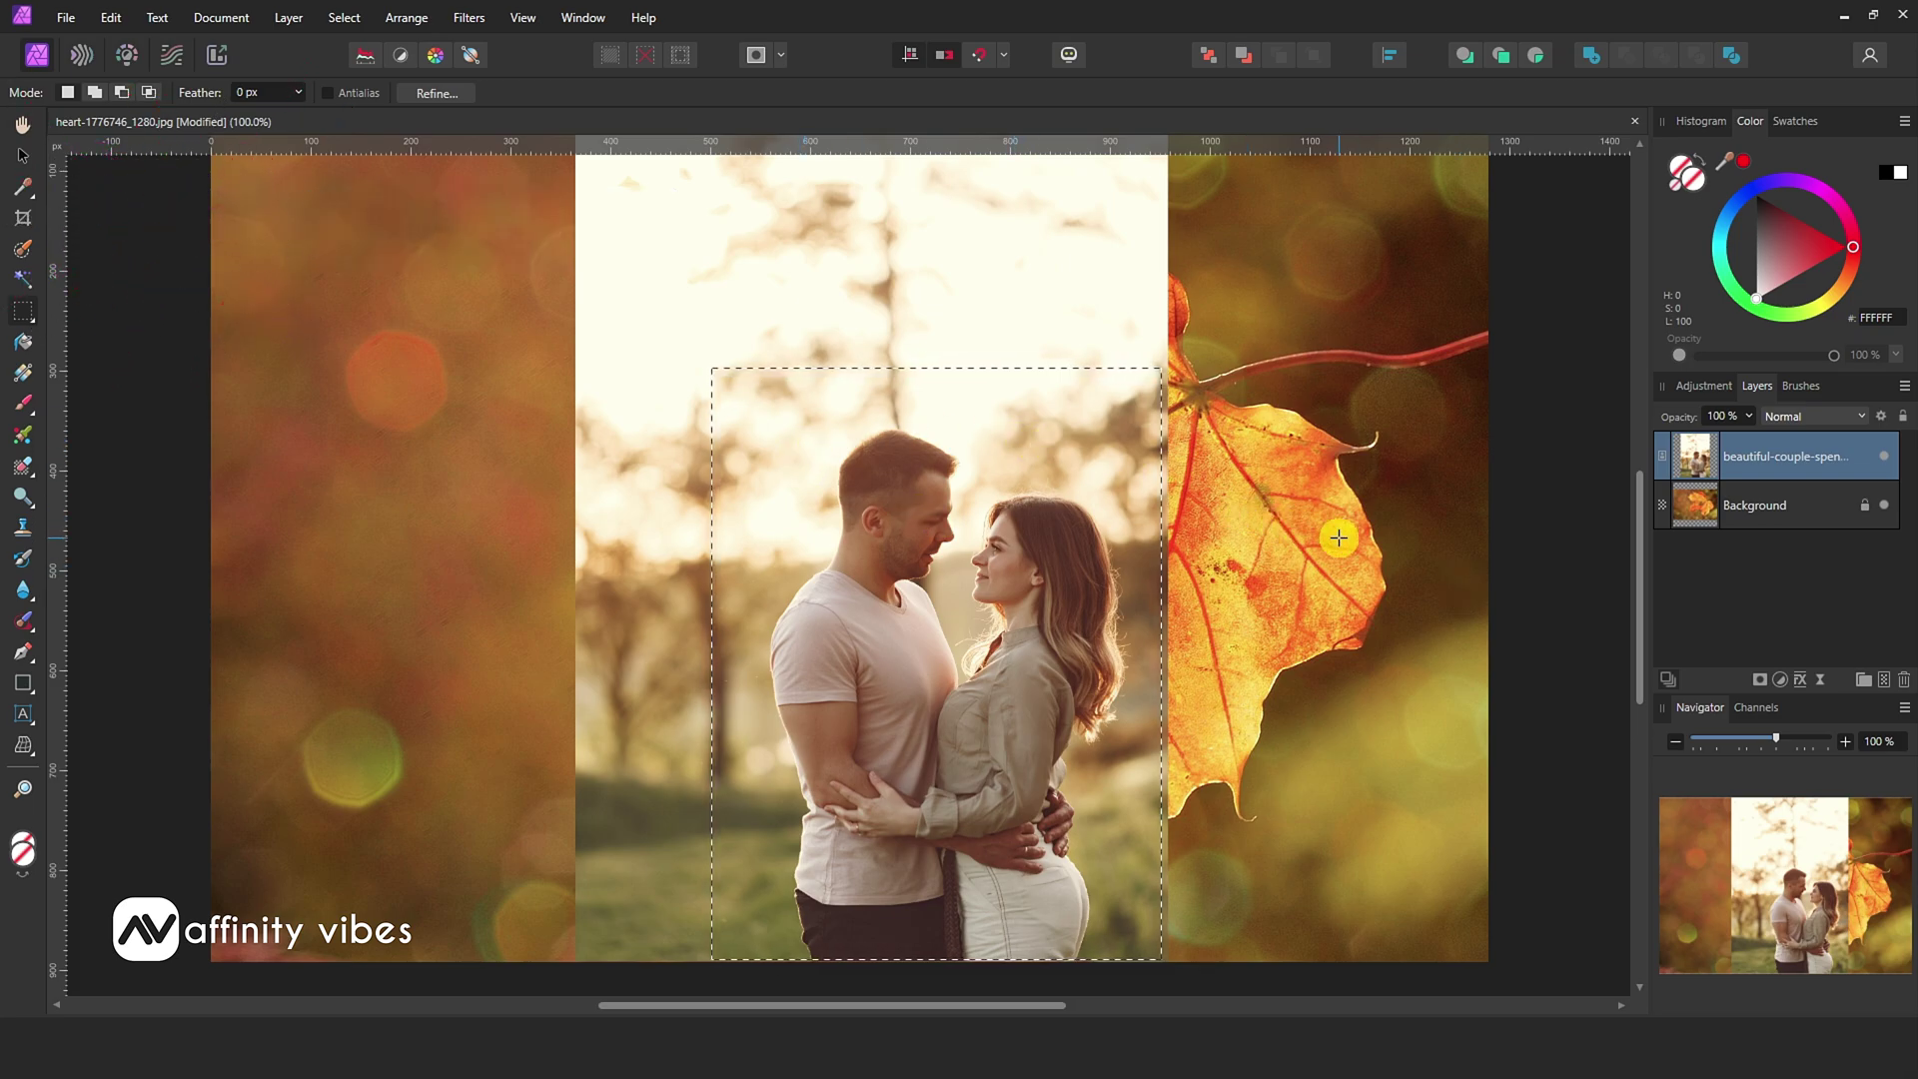
scroll(1339, 537, down, 1)
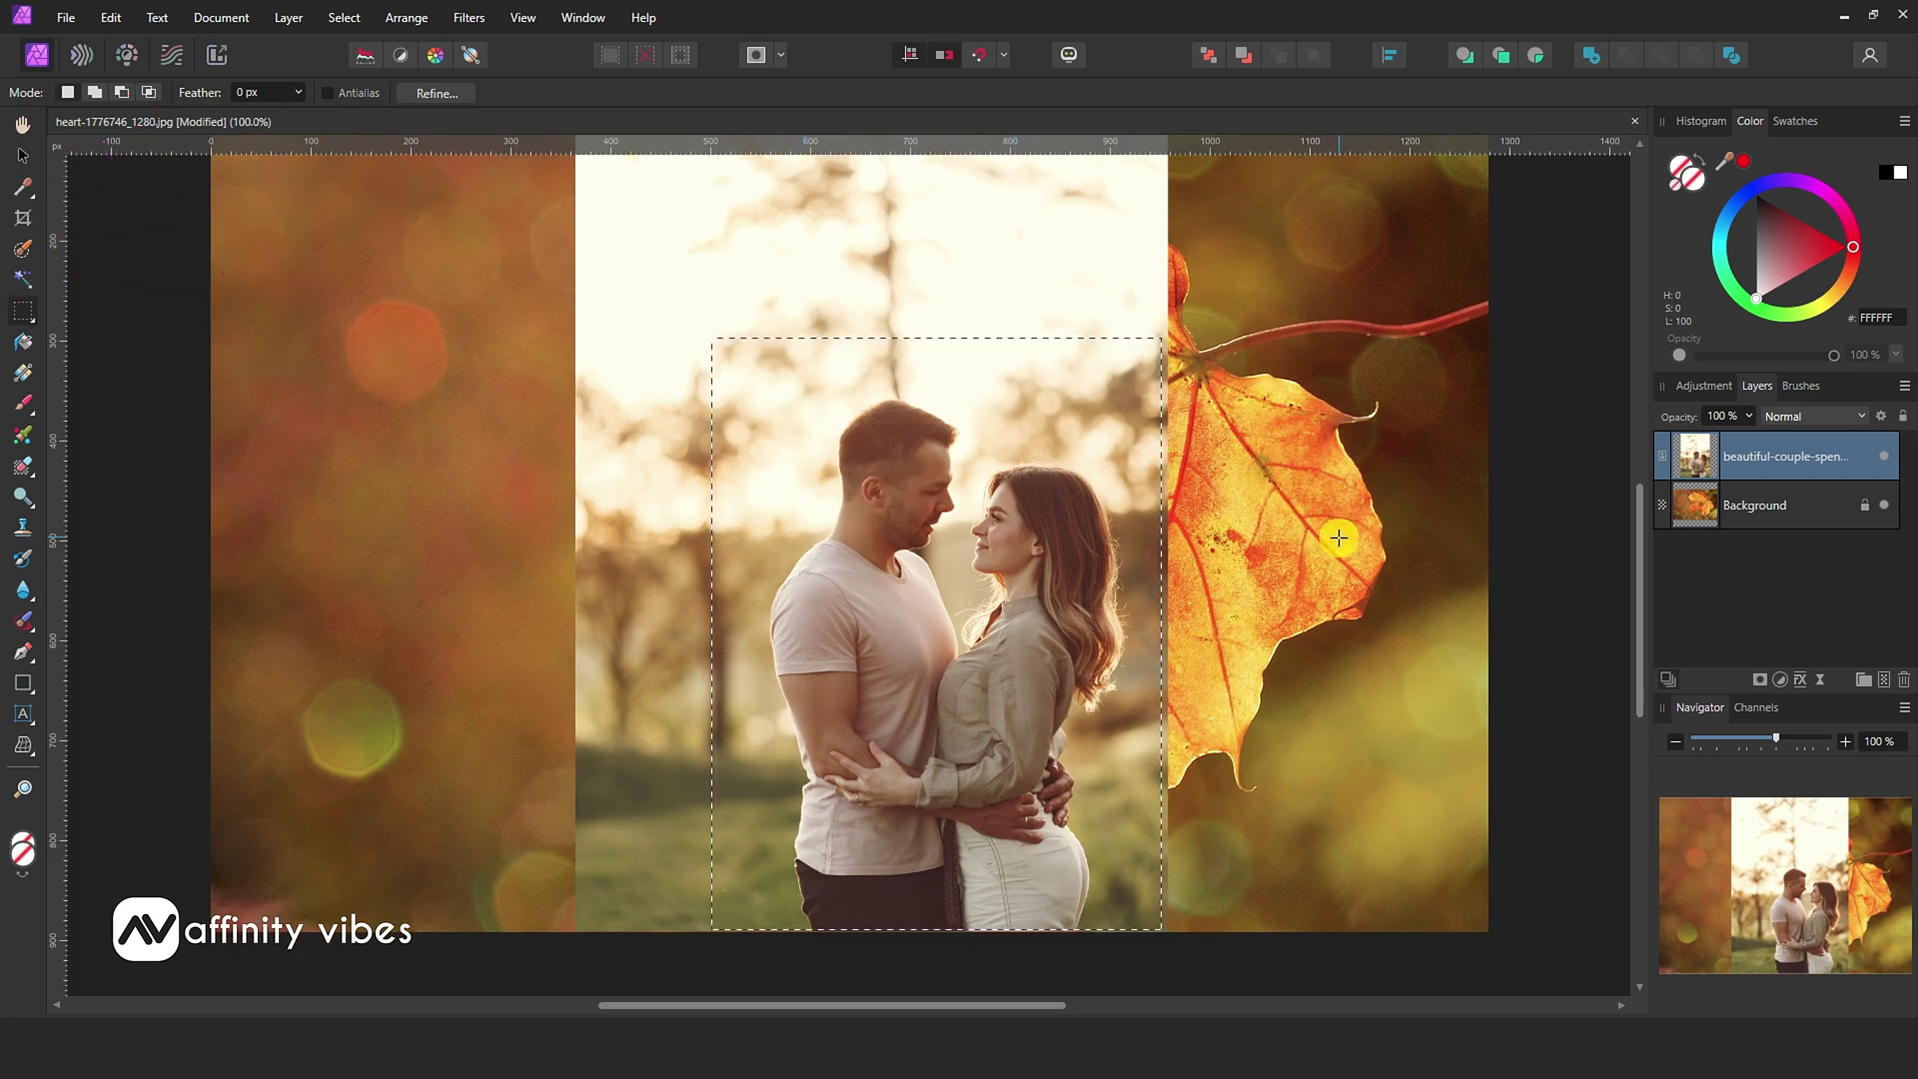
Edit the selection as a layer, bring its top edge slightly closer to the couple, extend its left edge slightly, and leave selection editing.
click(343, 17)
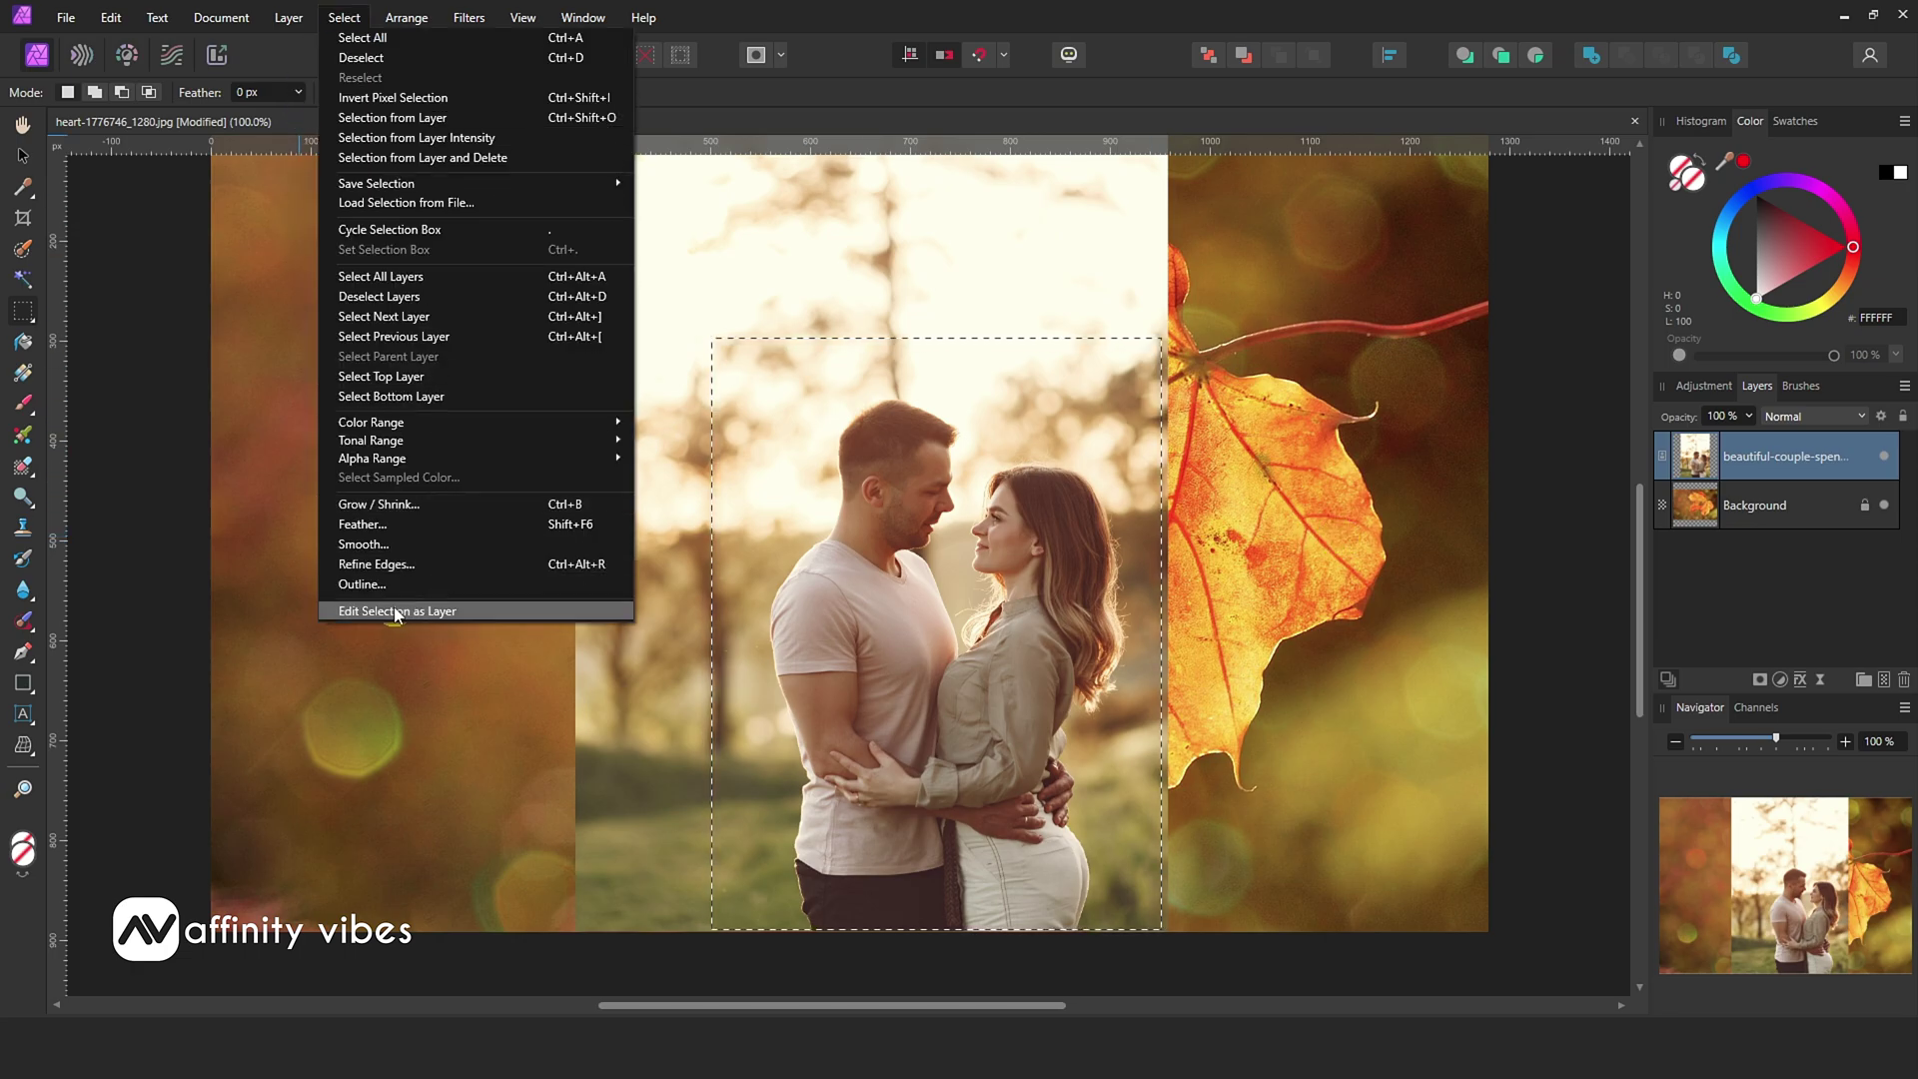
click(454, 610)
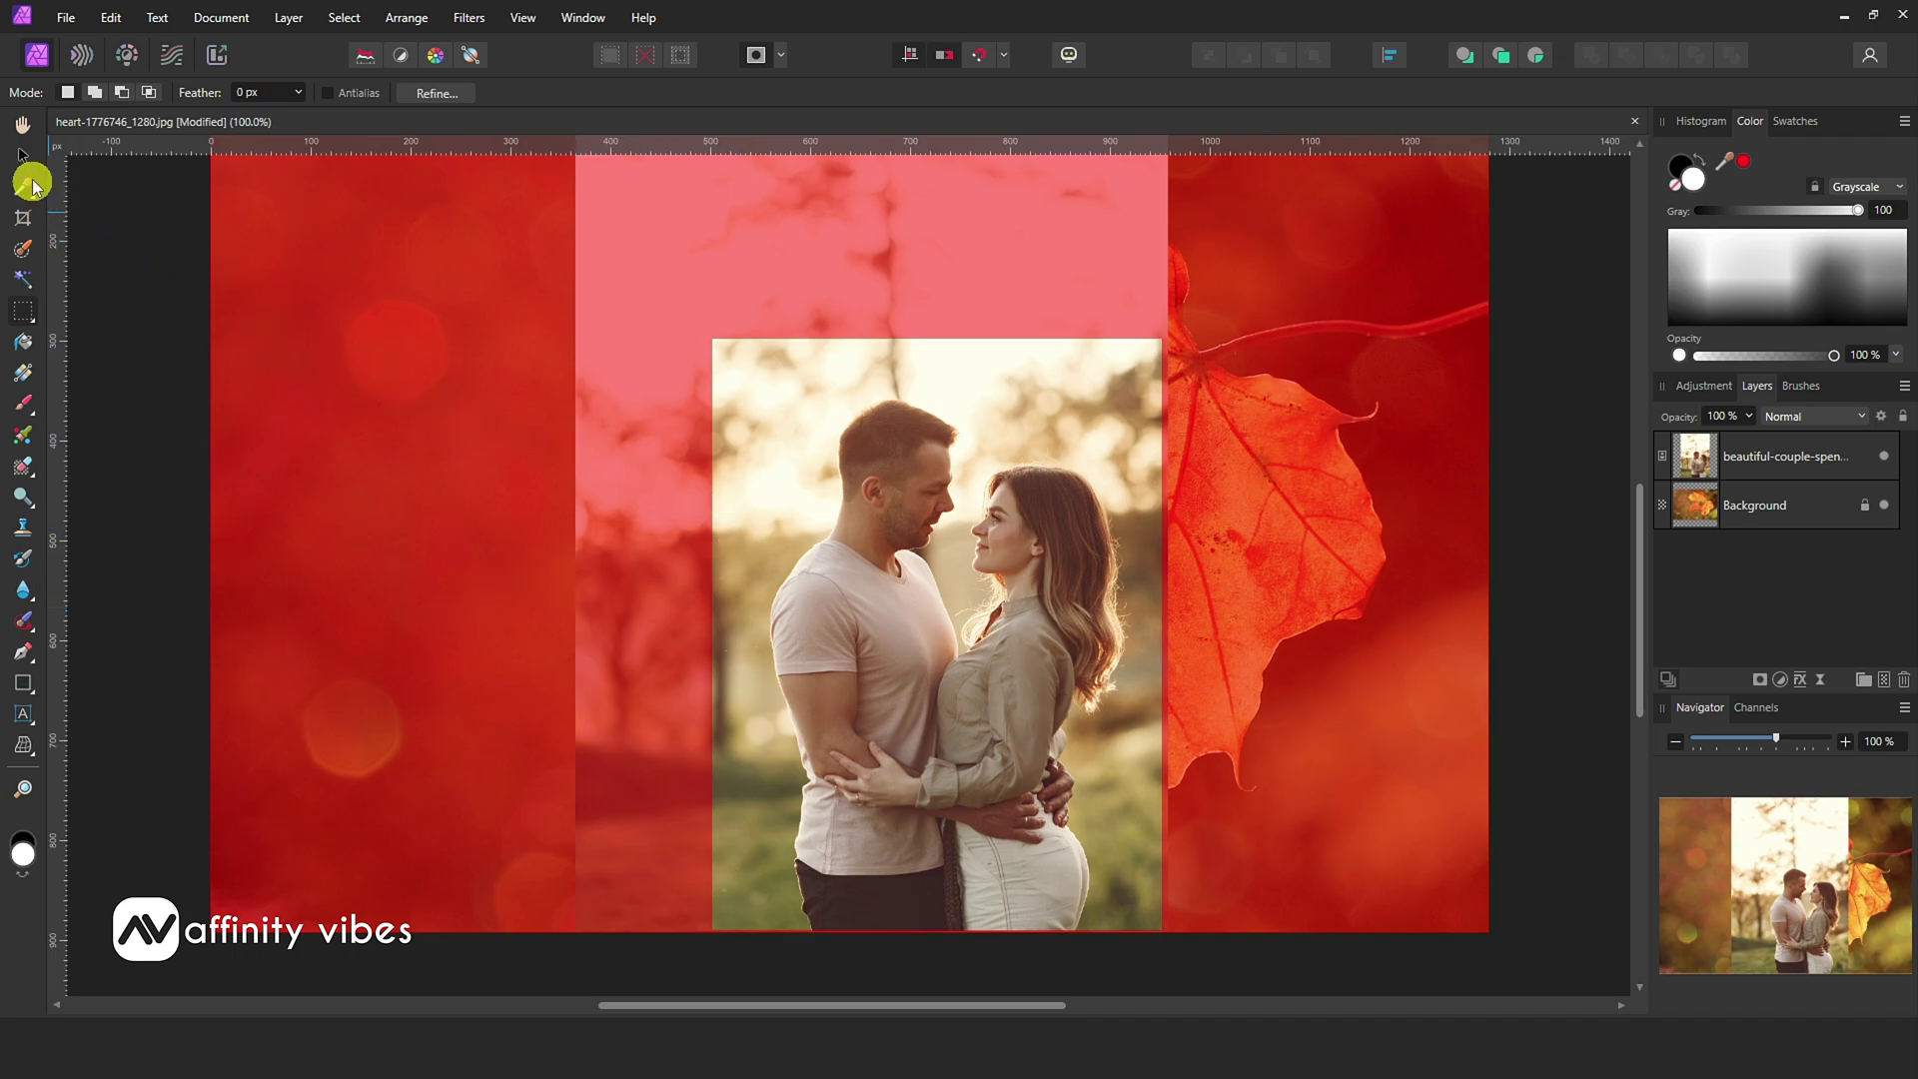
click(23, 155)
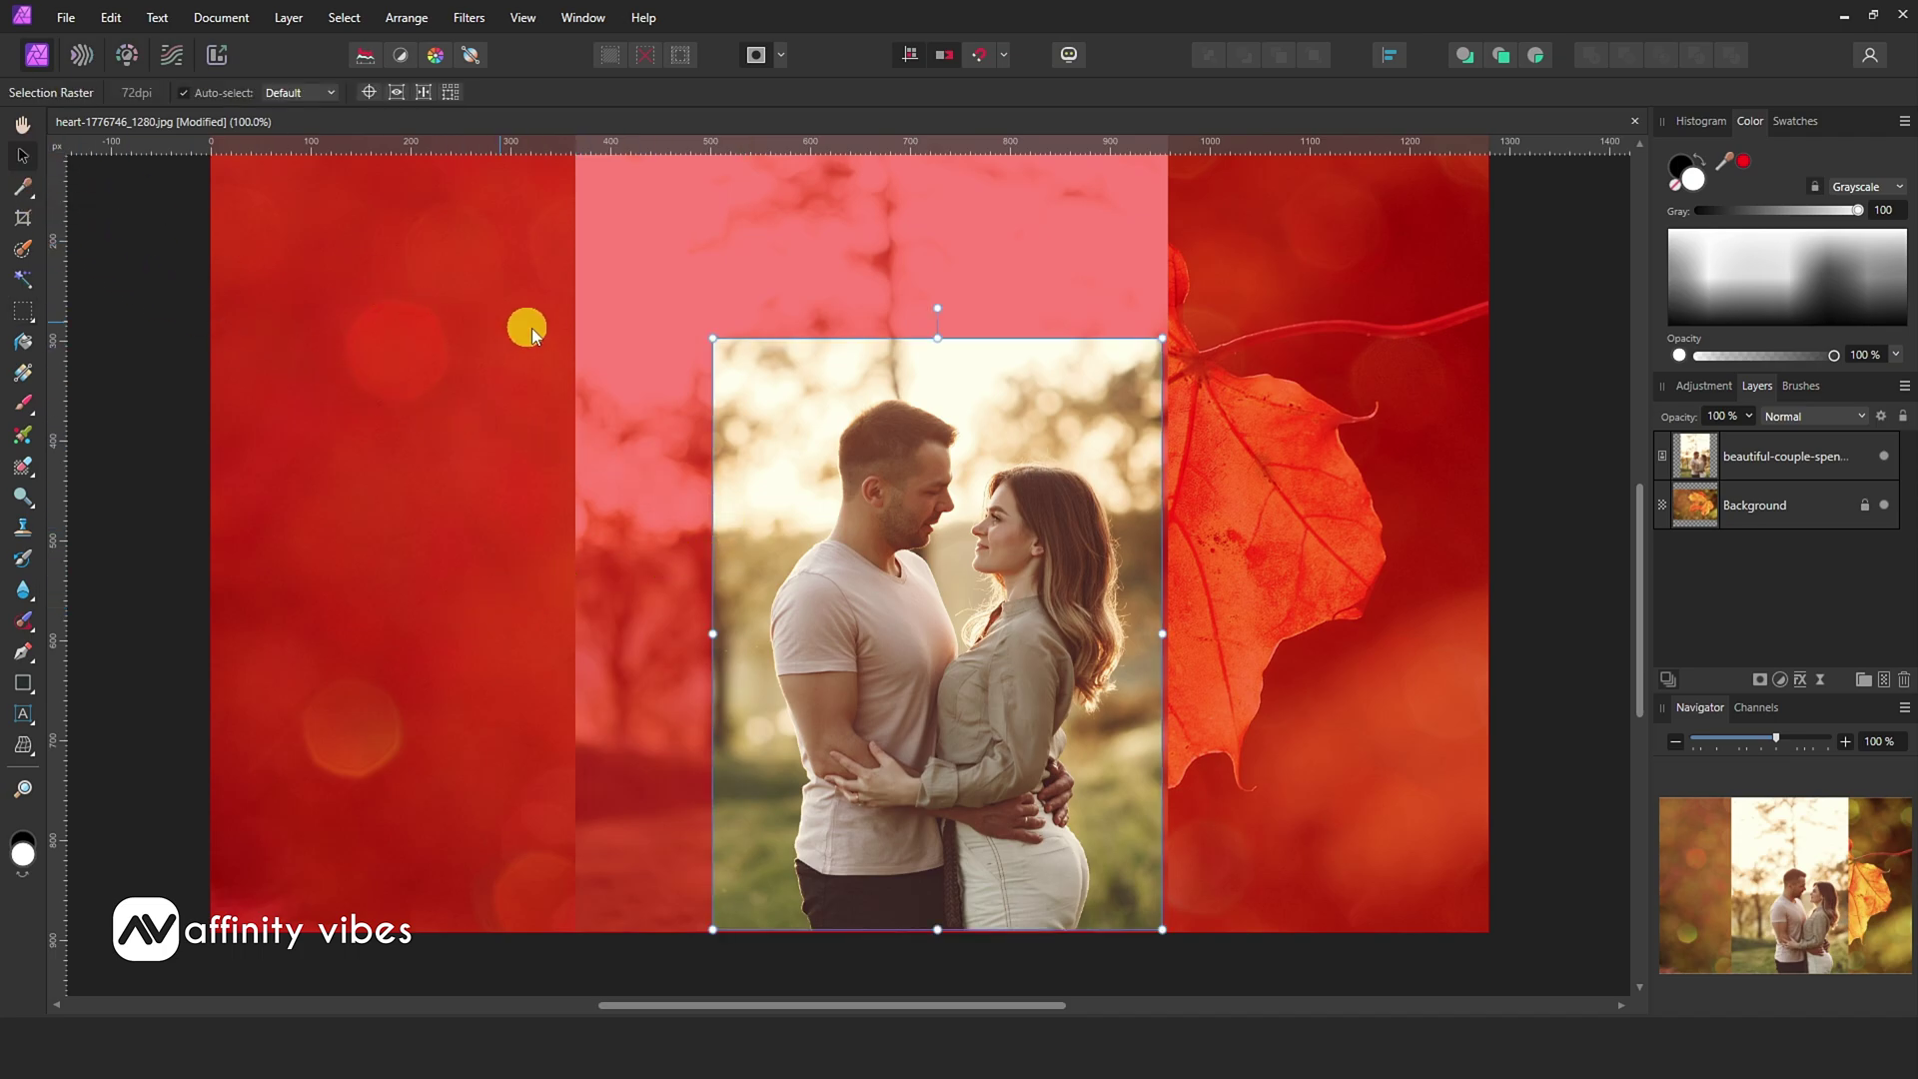
drag(710, 337, 661, 374)
mouse_move(938, 343)
mouse_down()
mouse_move(938, 240)
mouse_move(936, 361)
mouse_up()
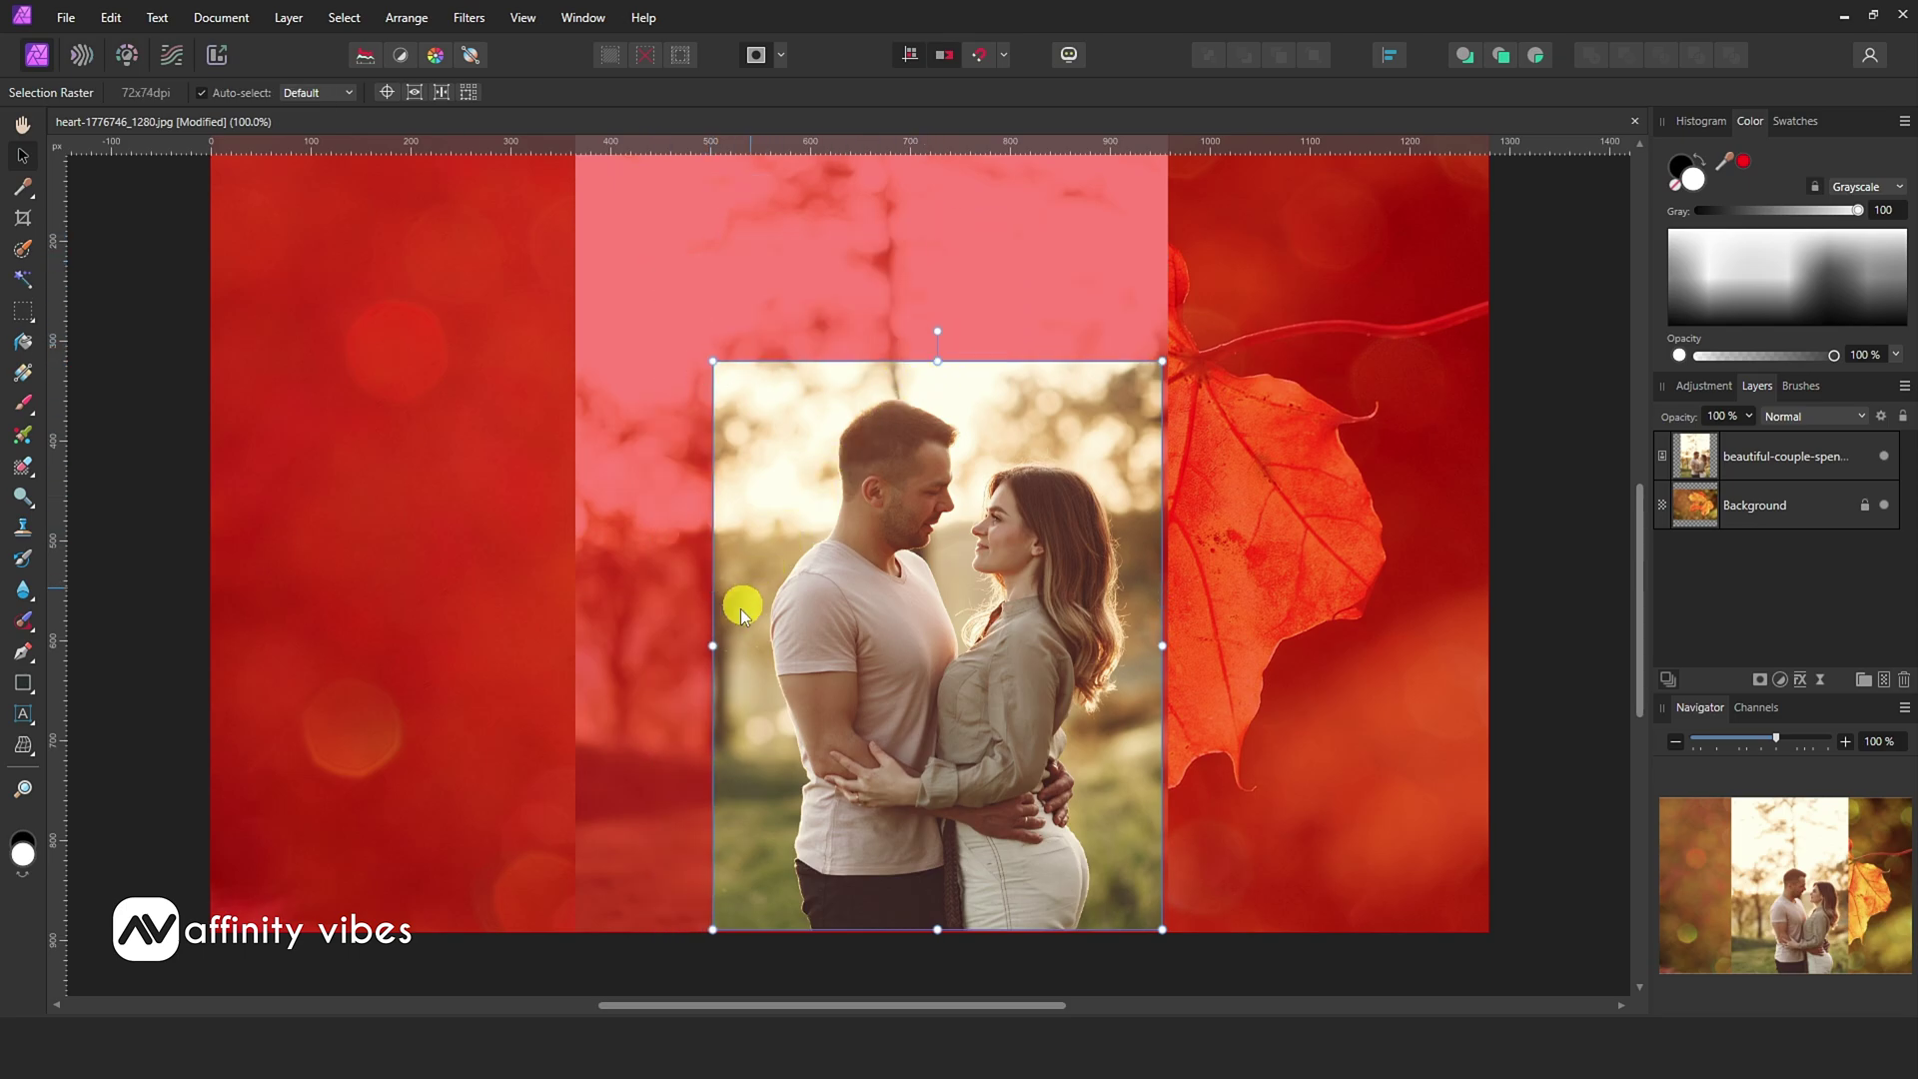
mouse_move(714, 645)
mouse_down()
mouse_move(579, 646)
mouse_move(957, 631)
mouse_move(710, 627)
mouse_up()
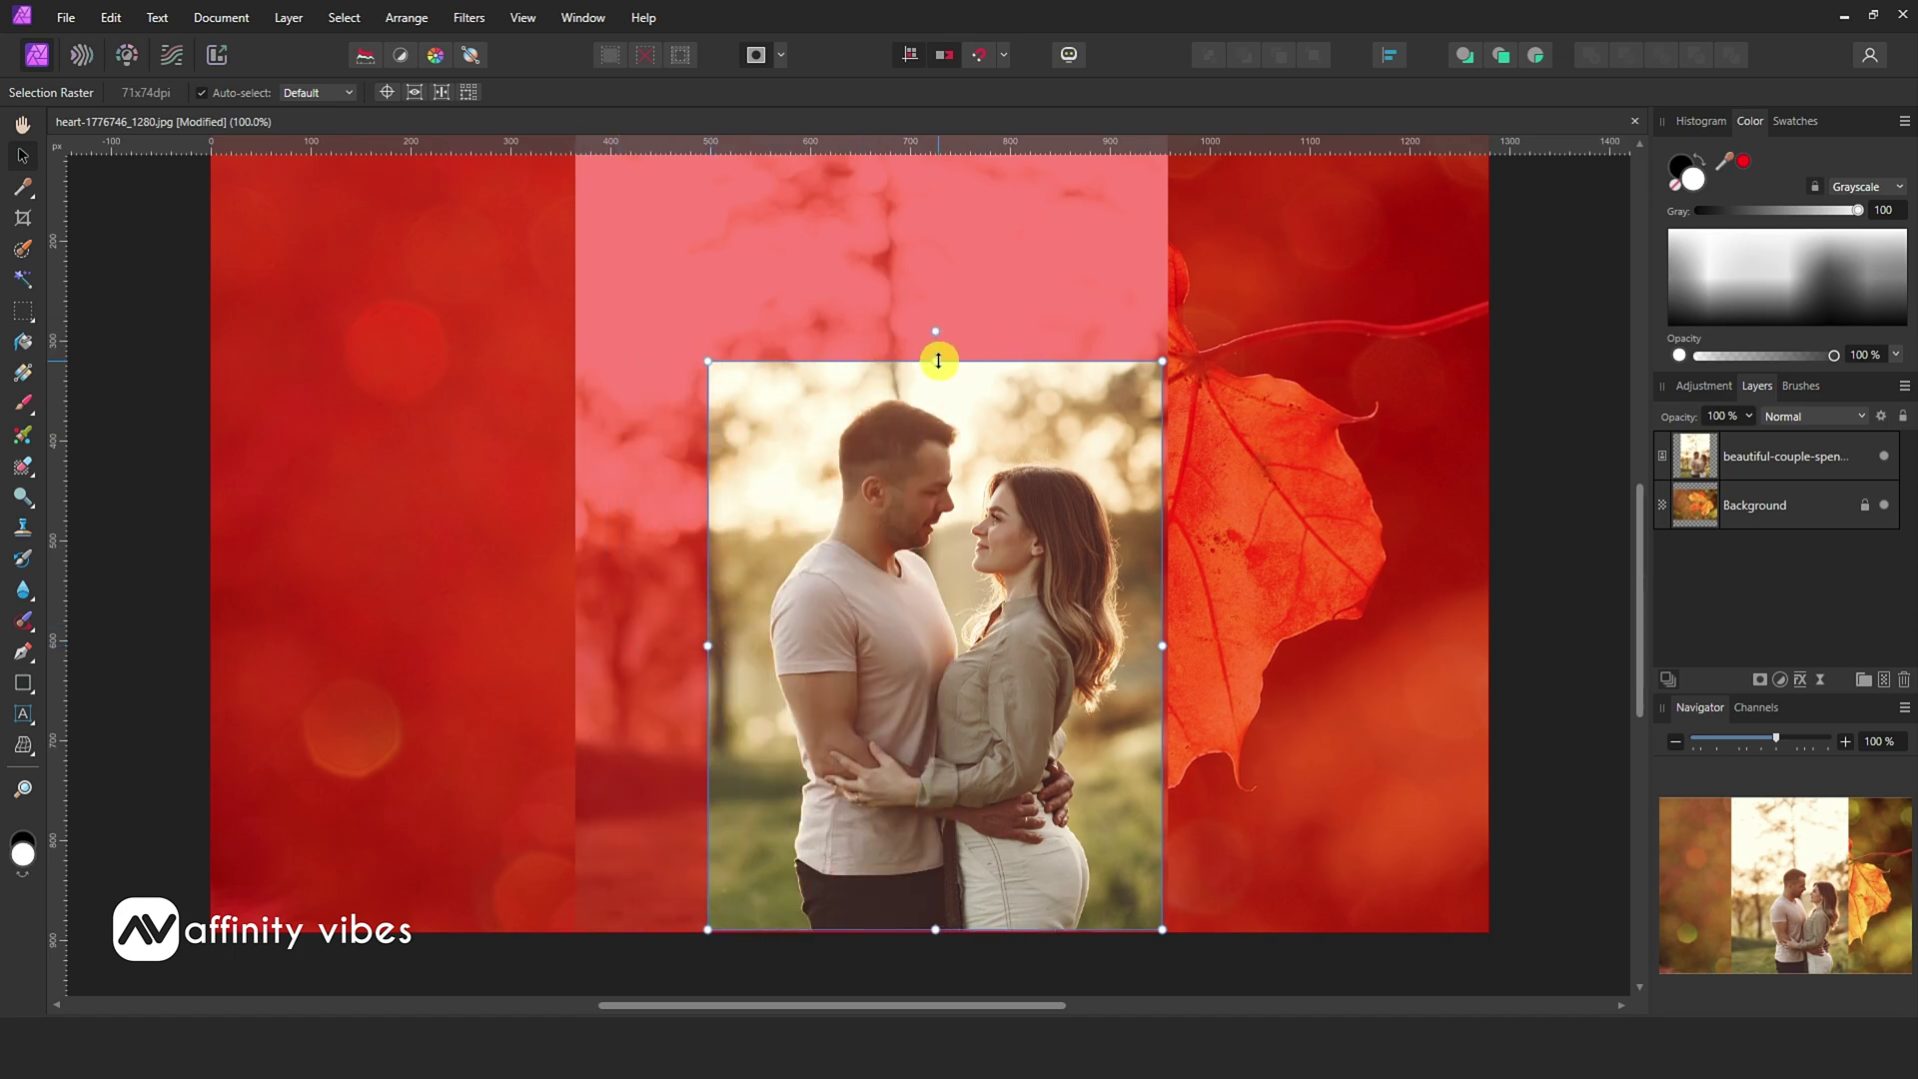
drag(938, 357, 938, 350)
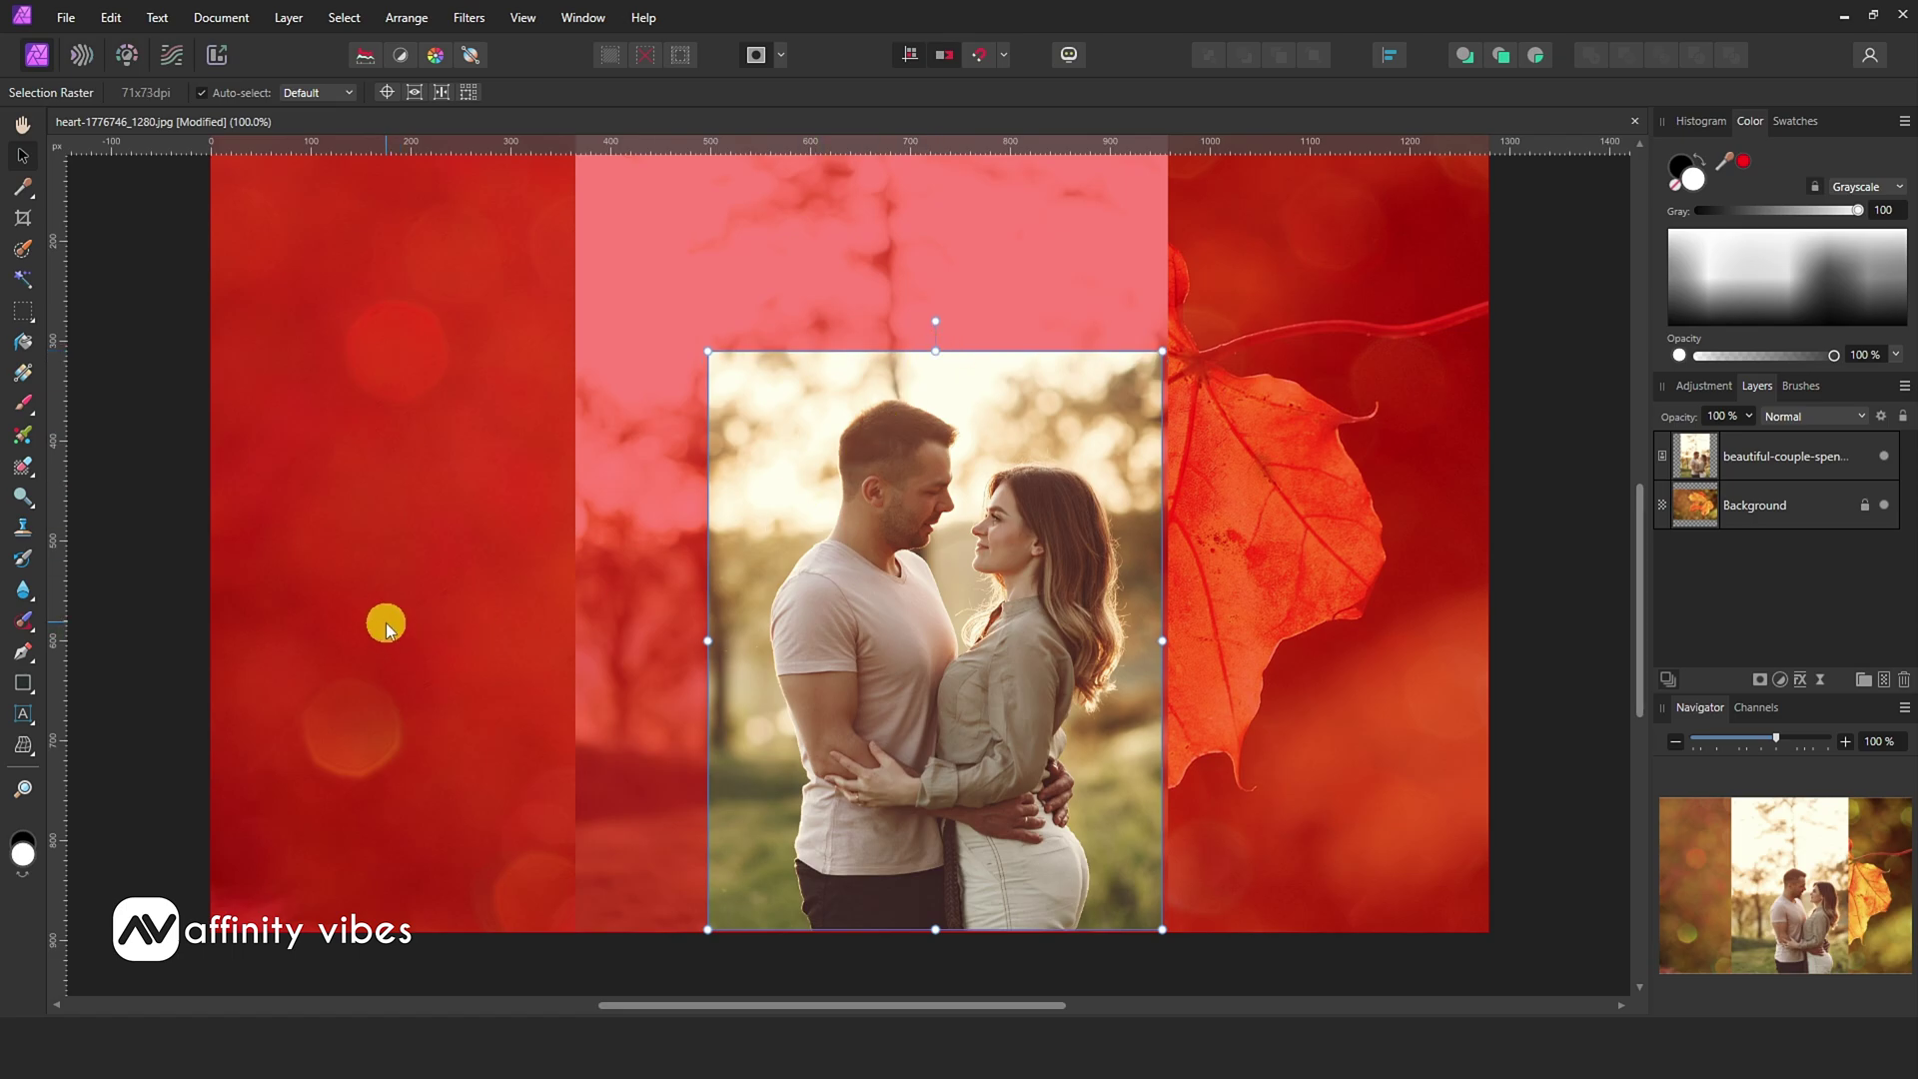
click(342, 18)
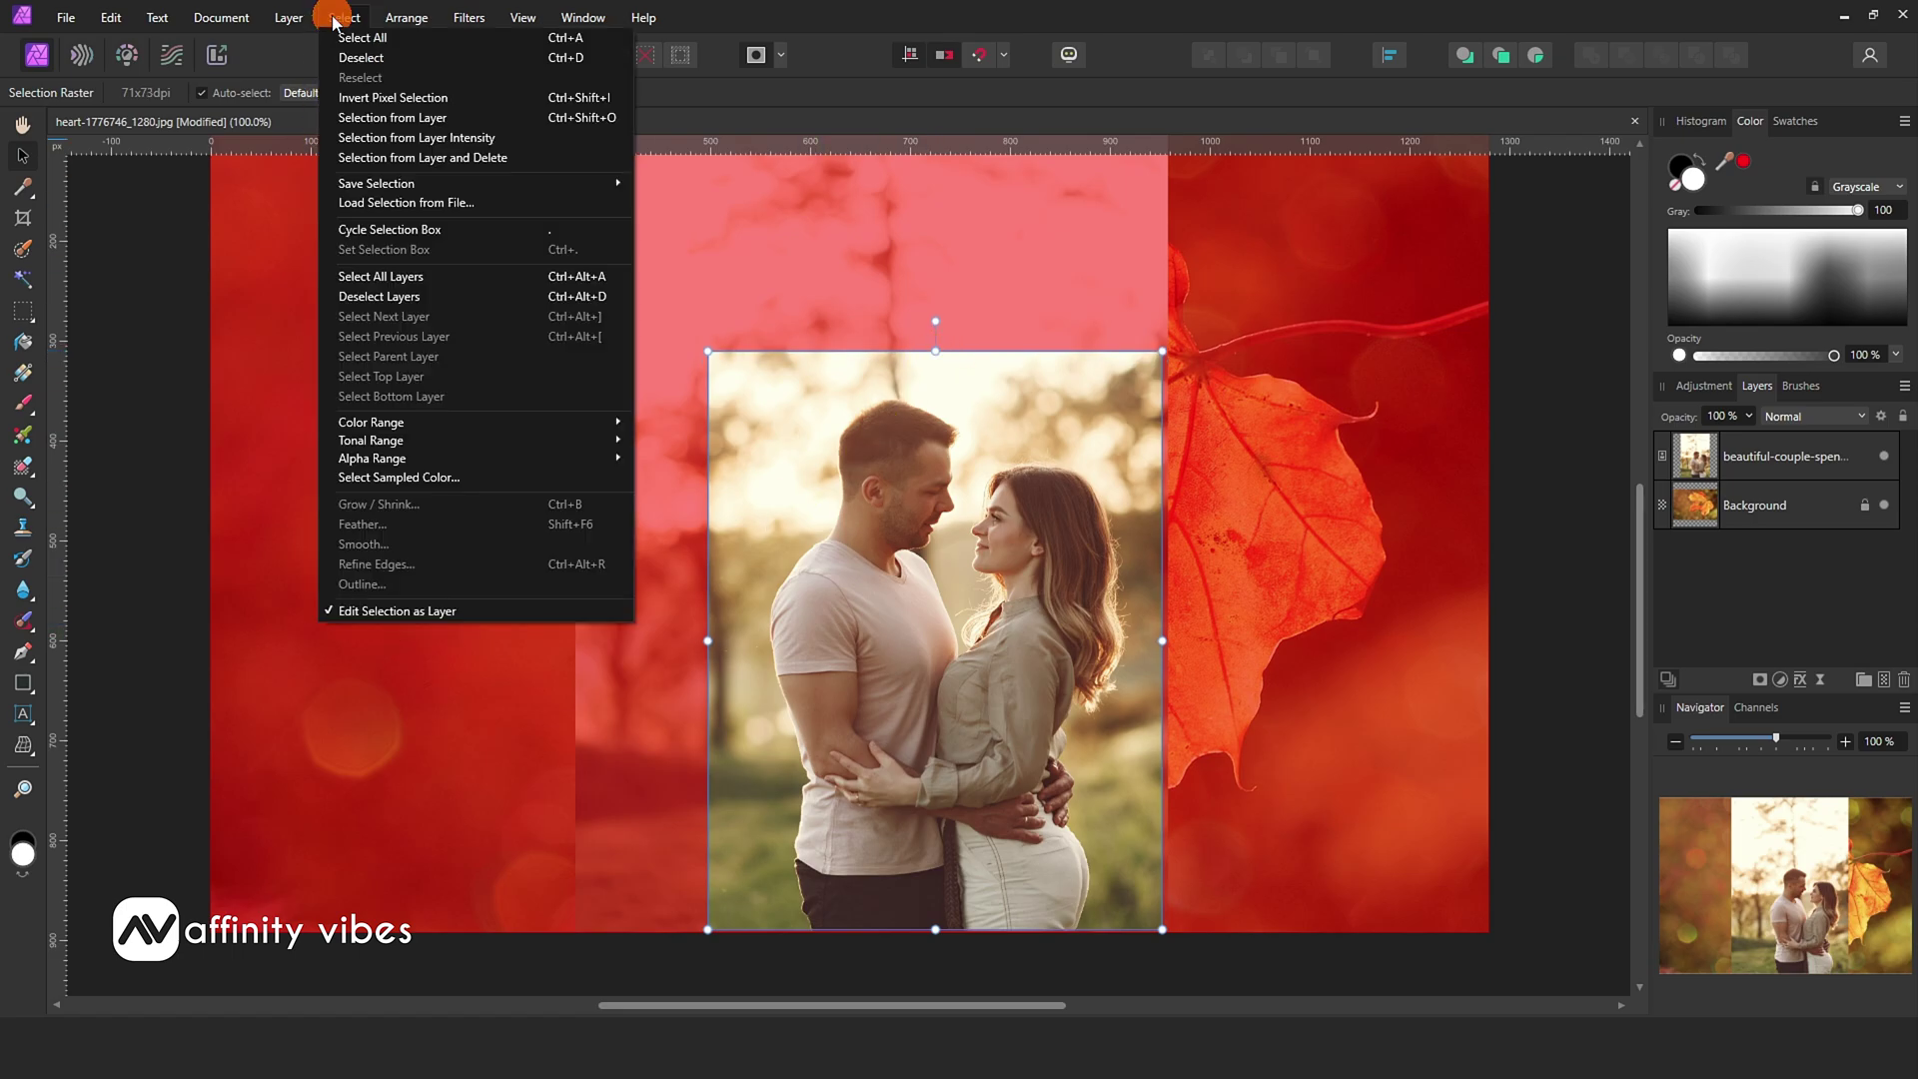
click(372, 612)
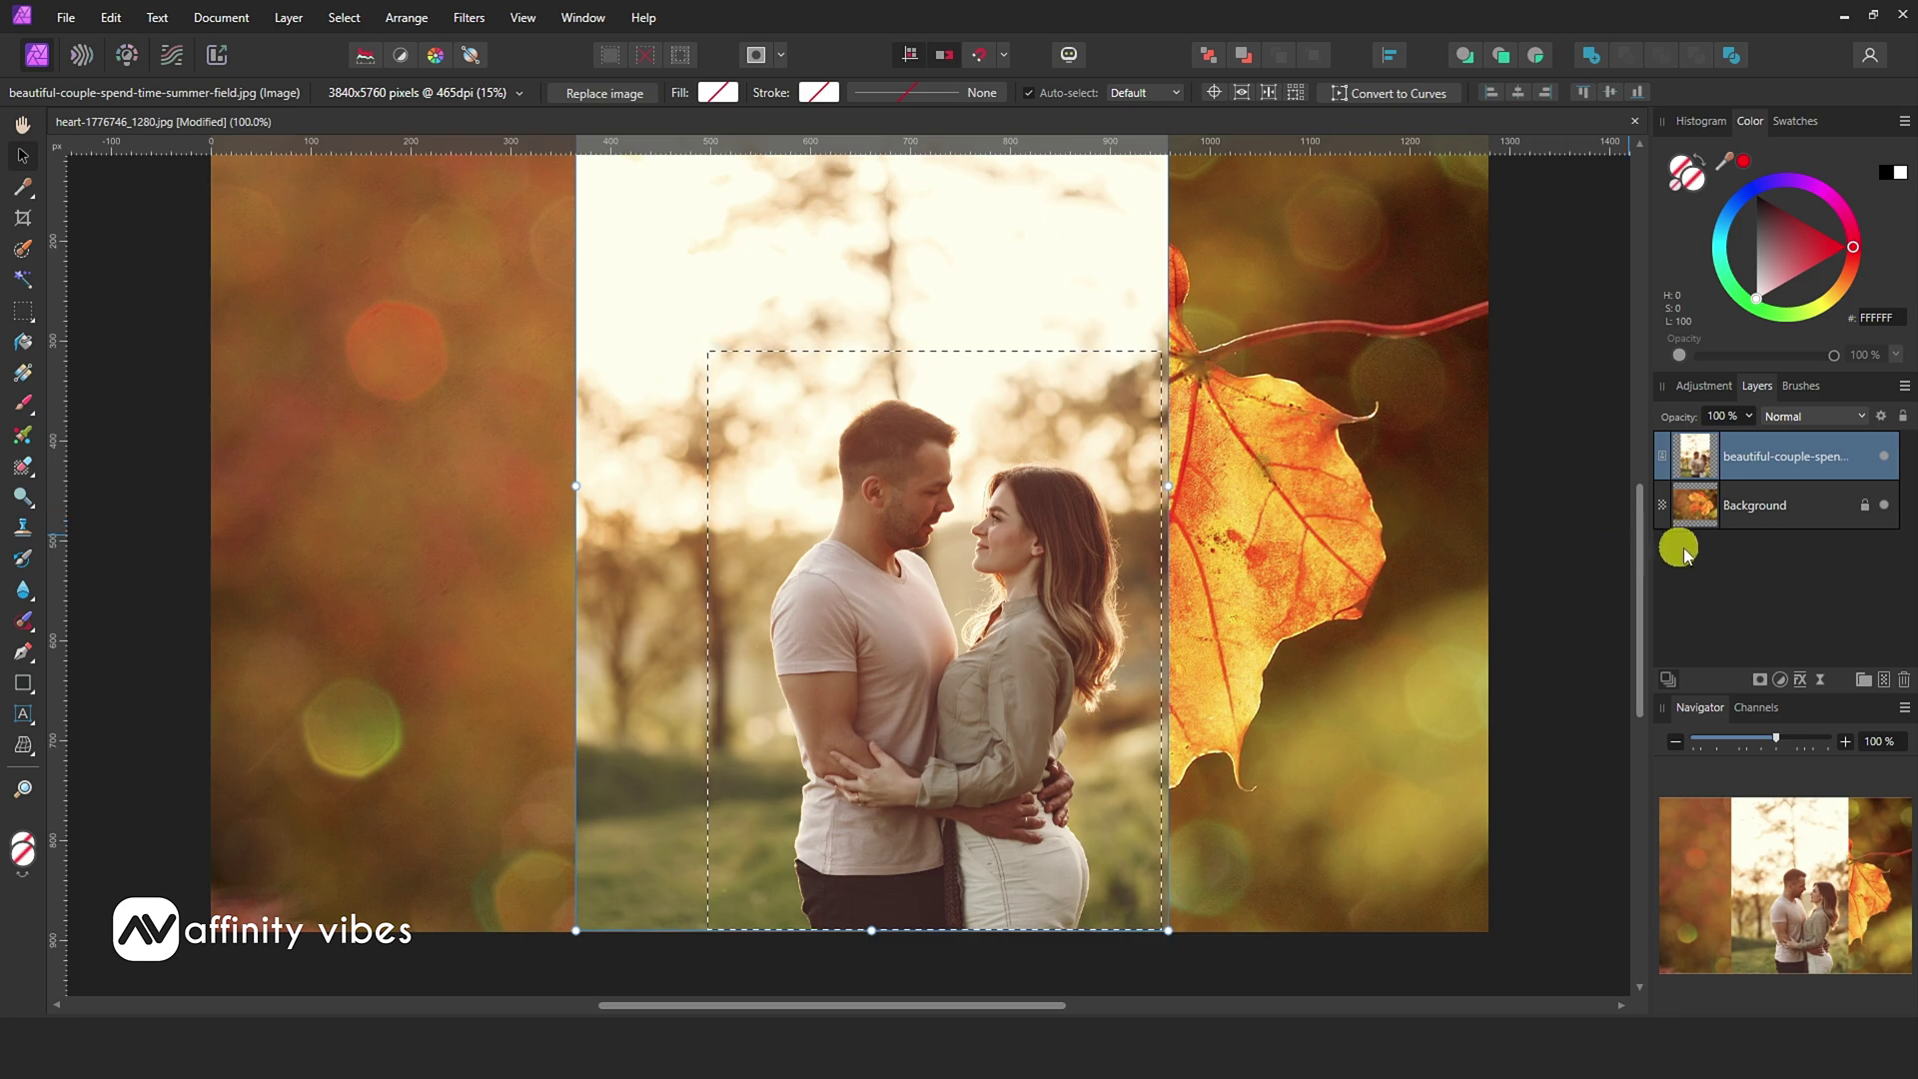
Add a mask layer from the rectangular selection to the couple photo layer.
click(1758, 680)
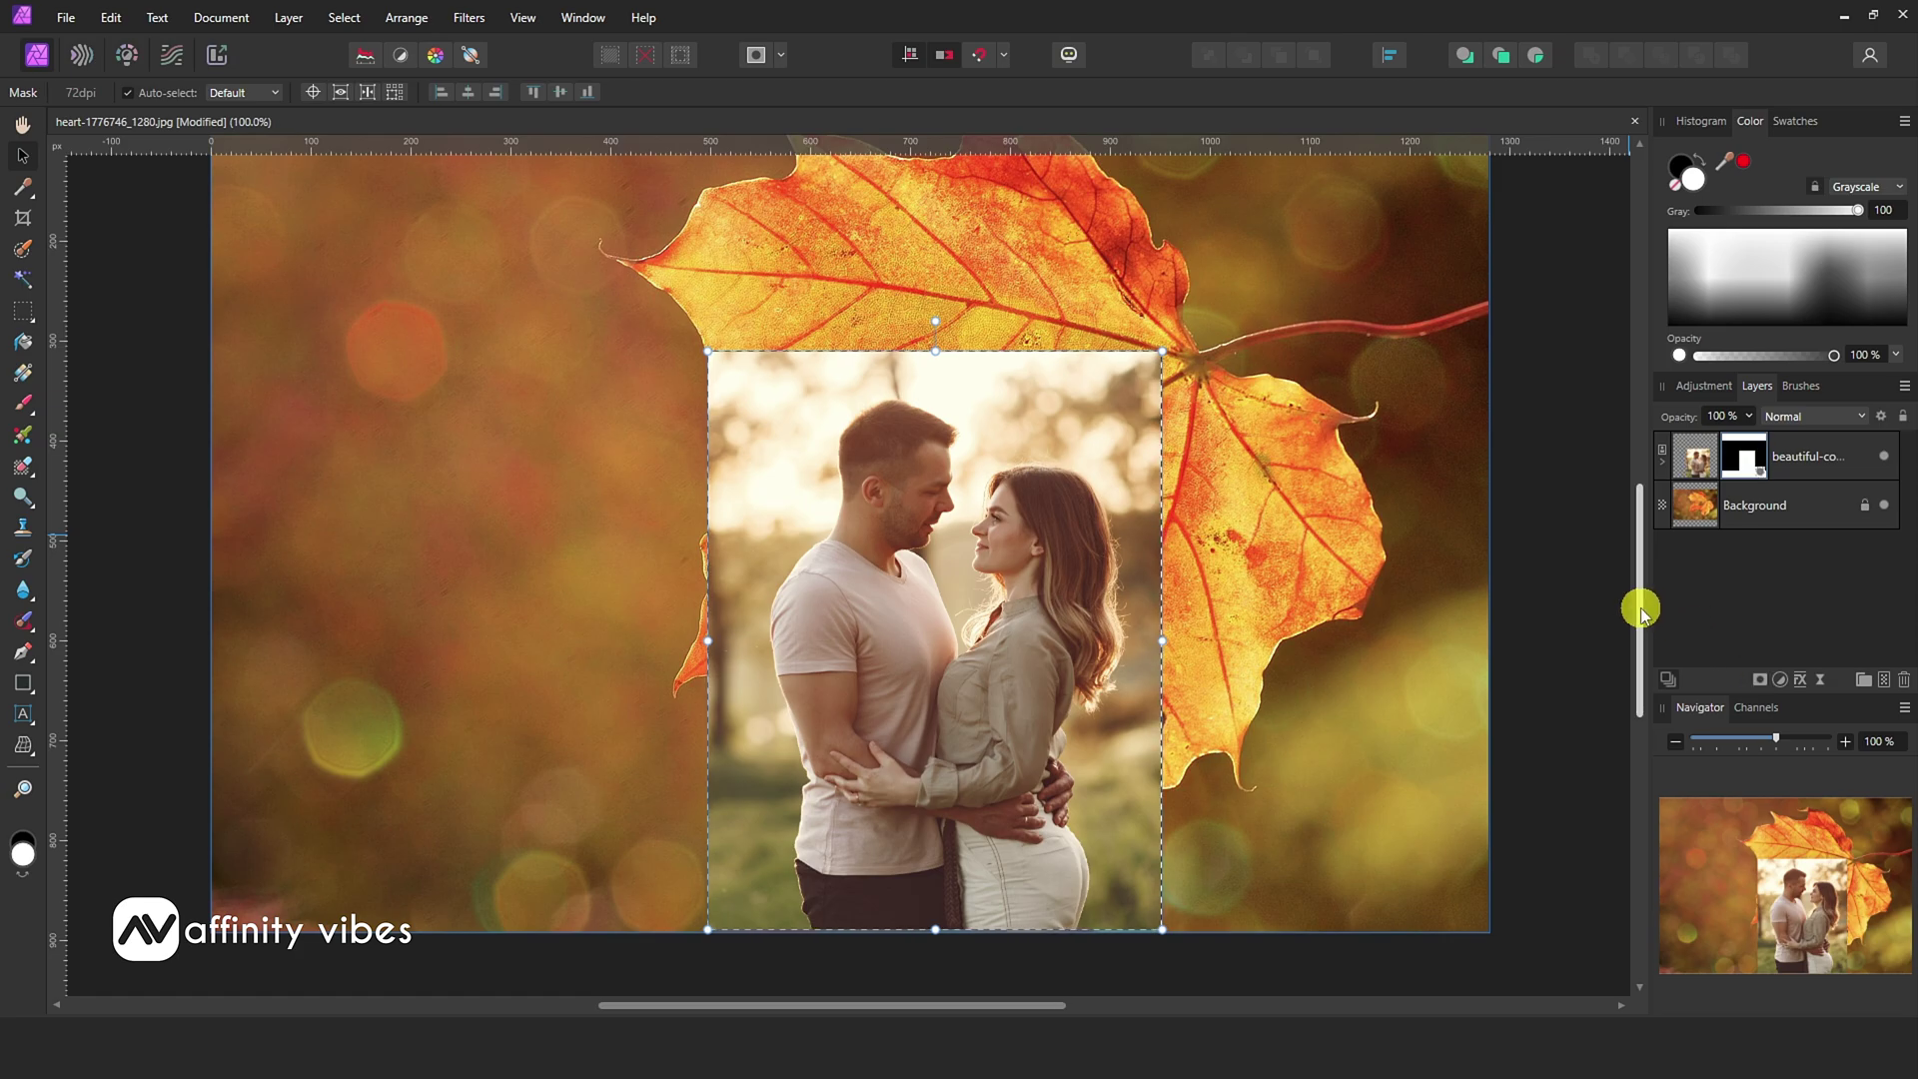
drag(1638, 609, 1635, 573)
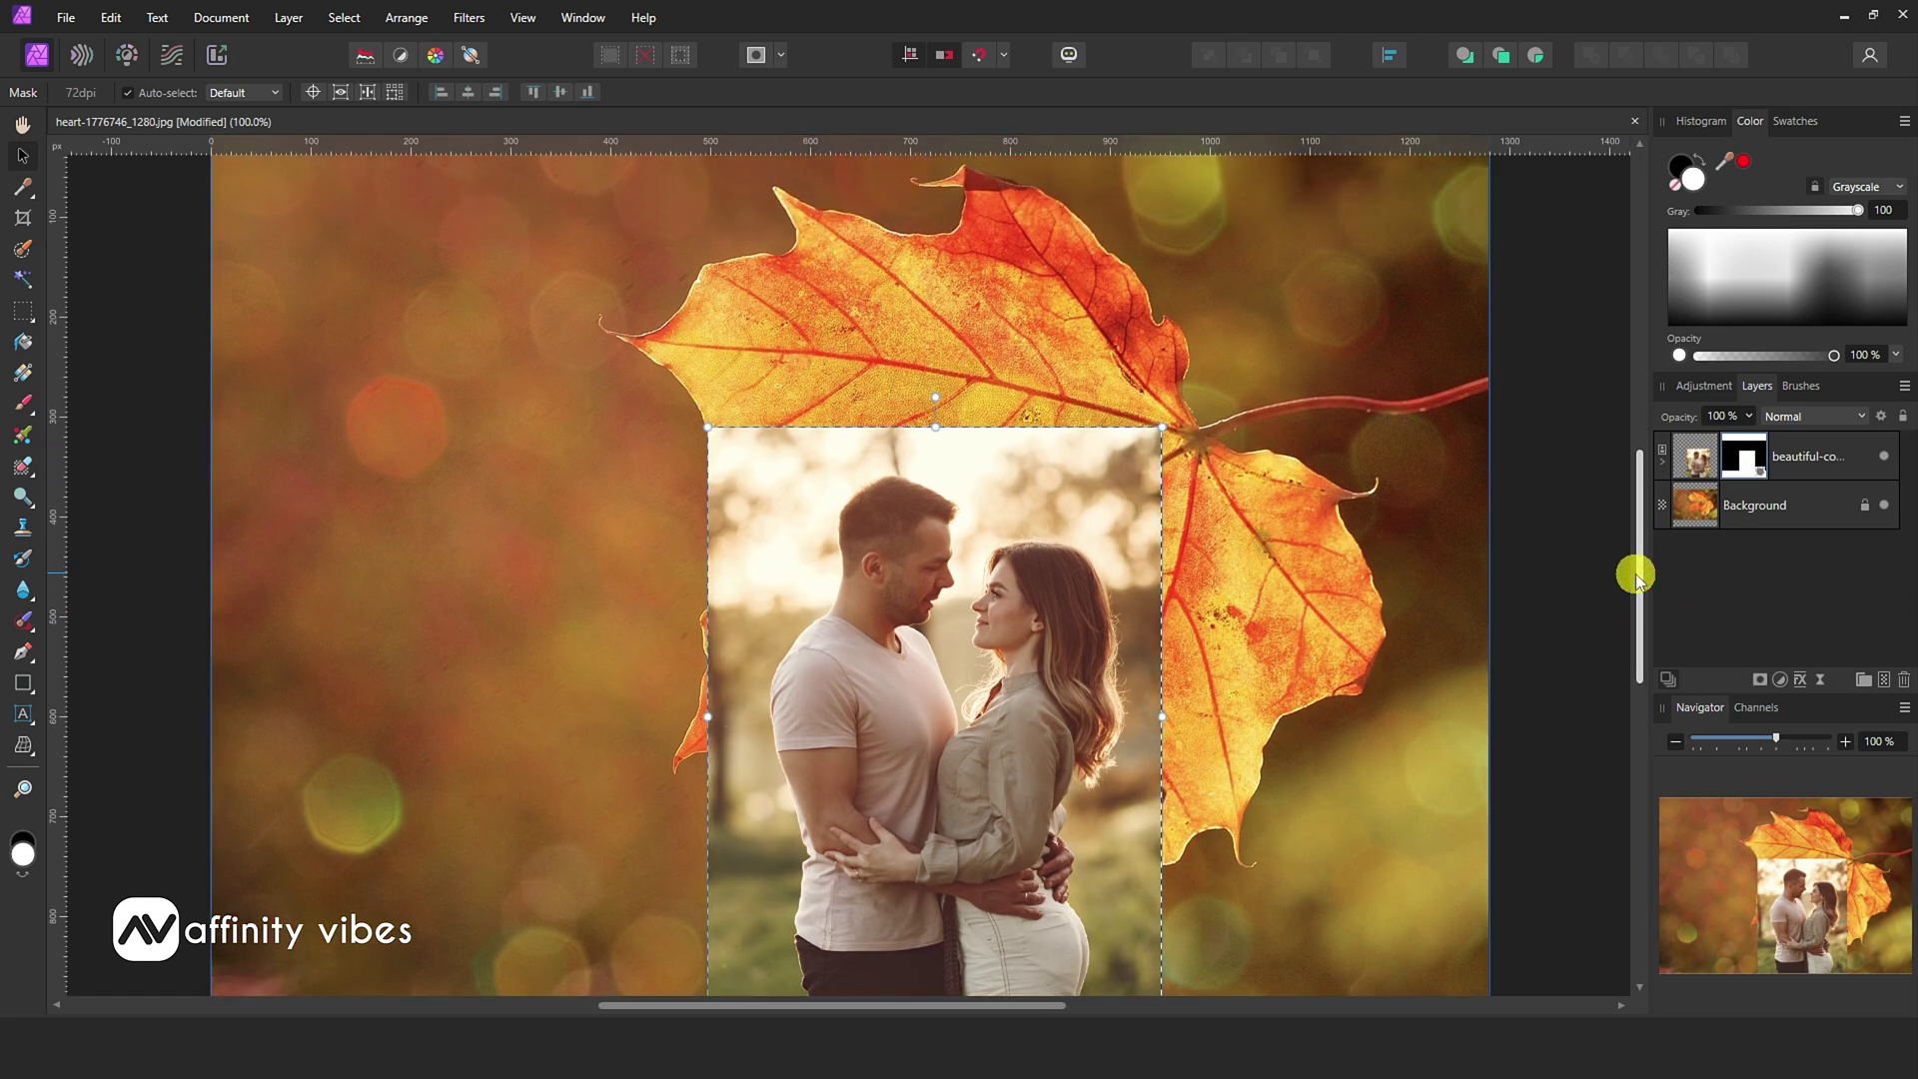
key(ctrl+minus)
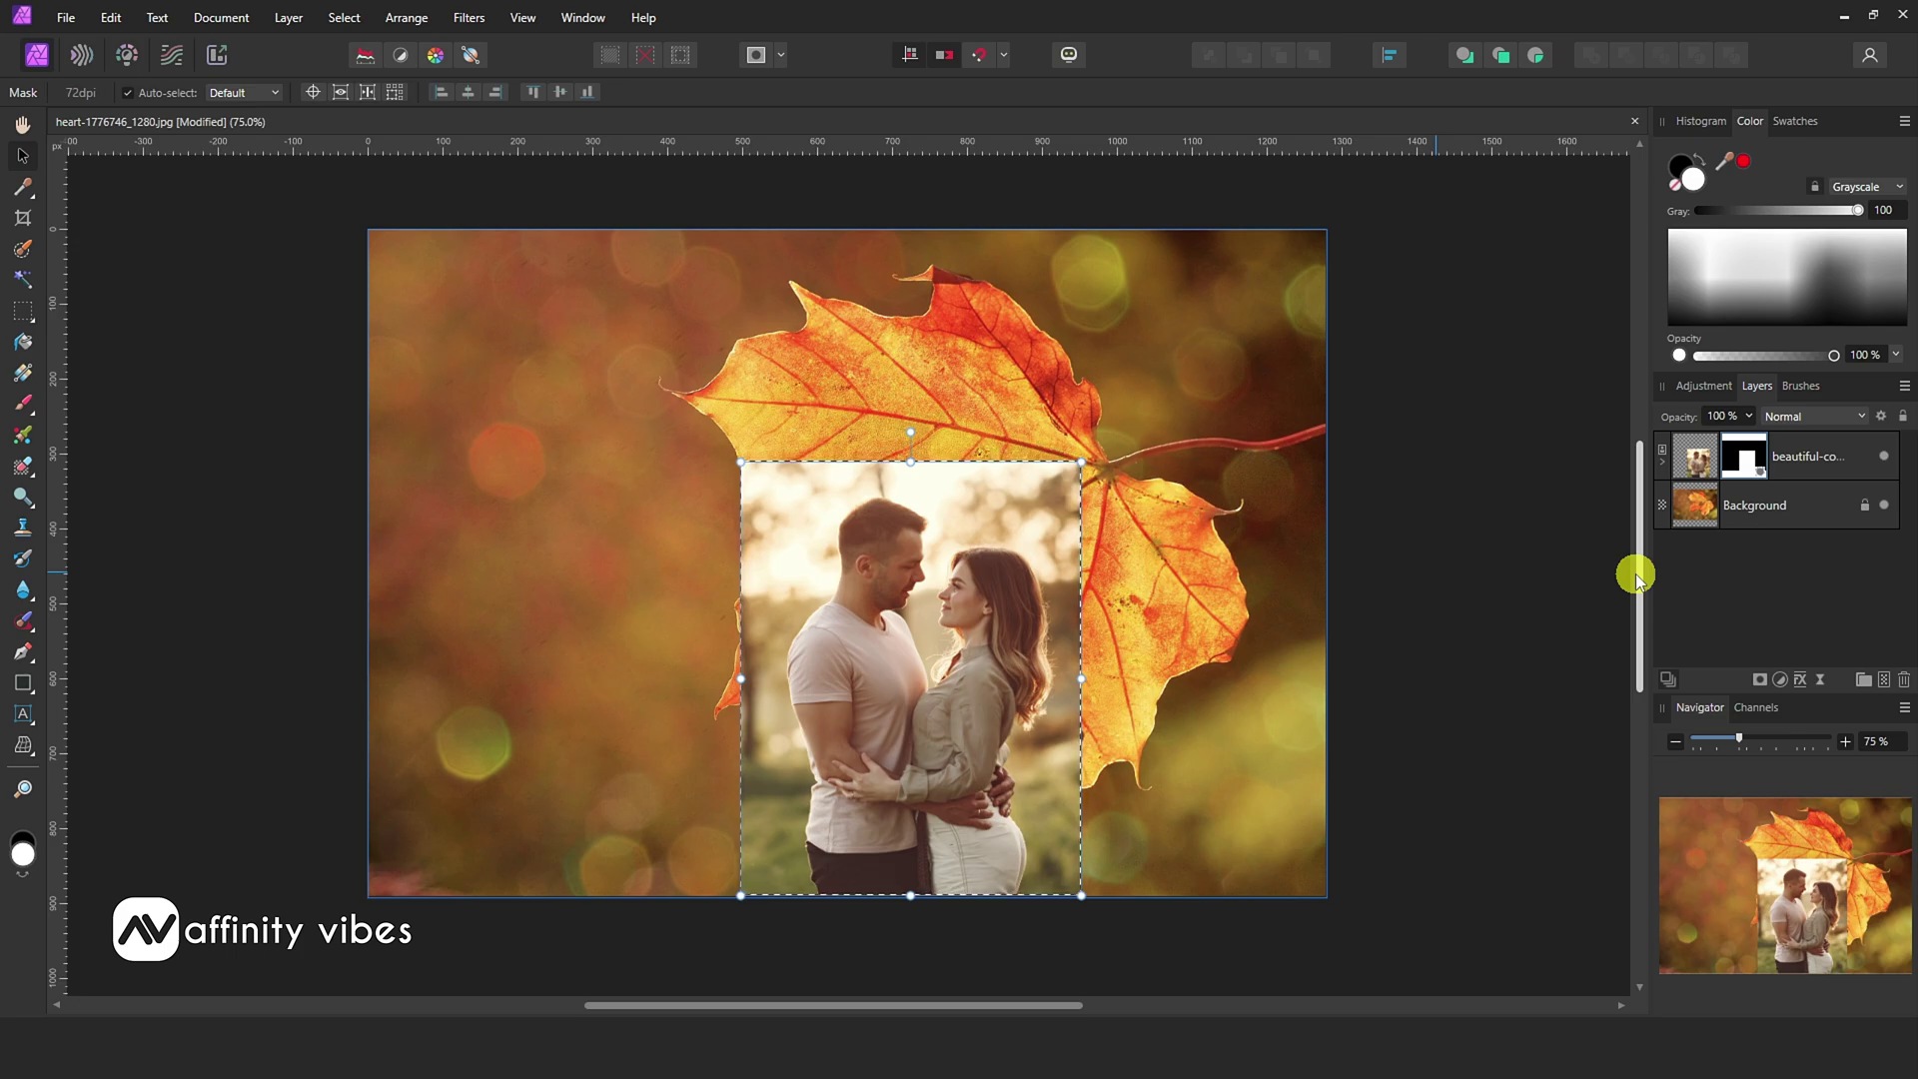
key(ctrl+plus)
scroll(1592, 587, down, 2)
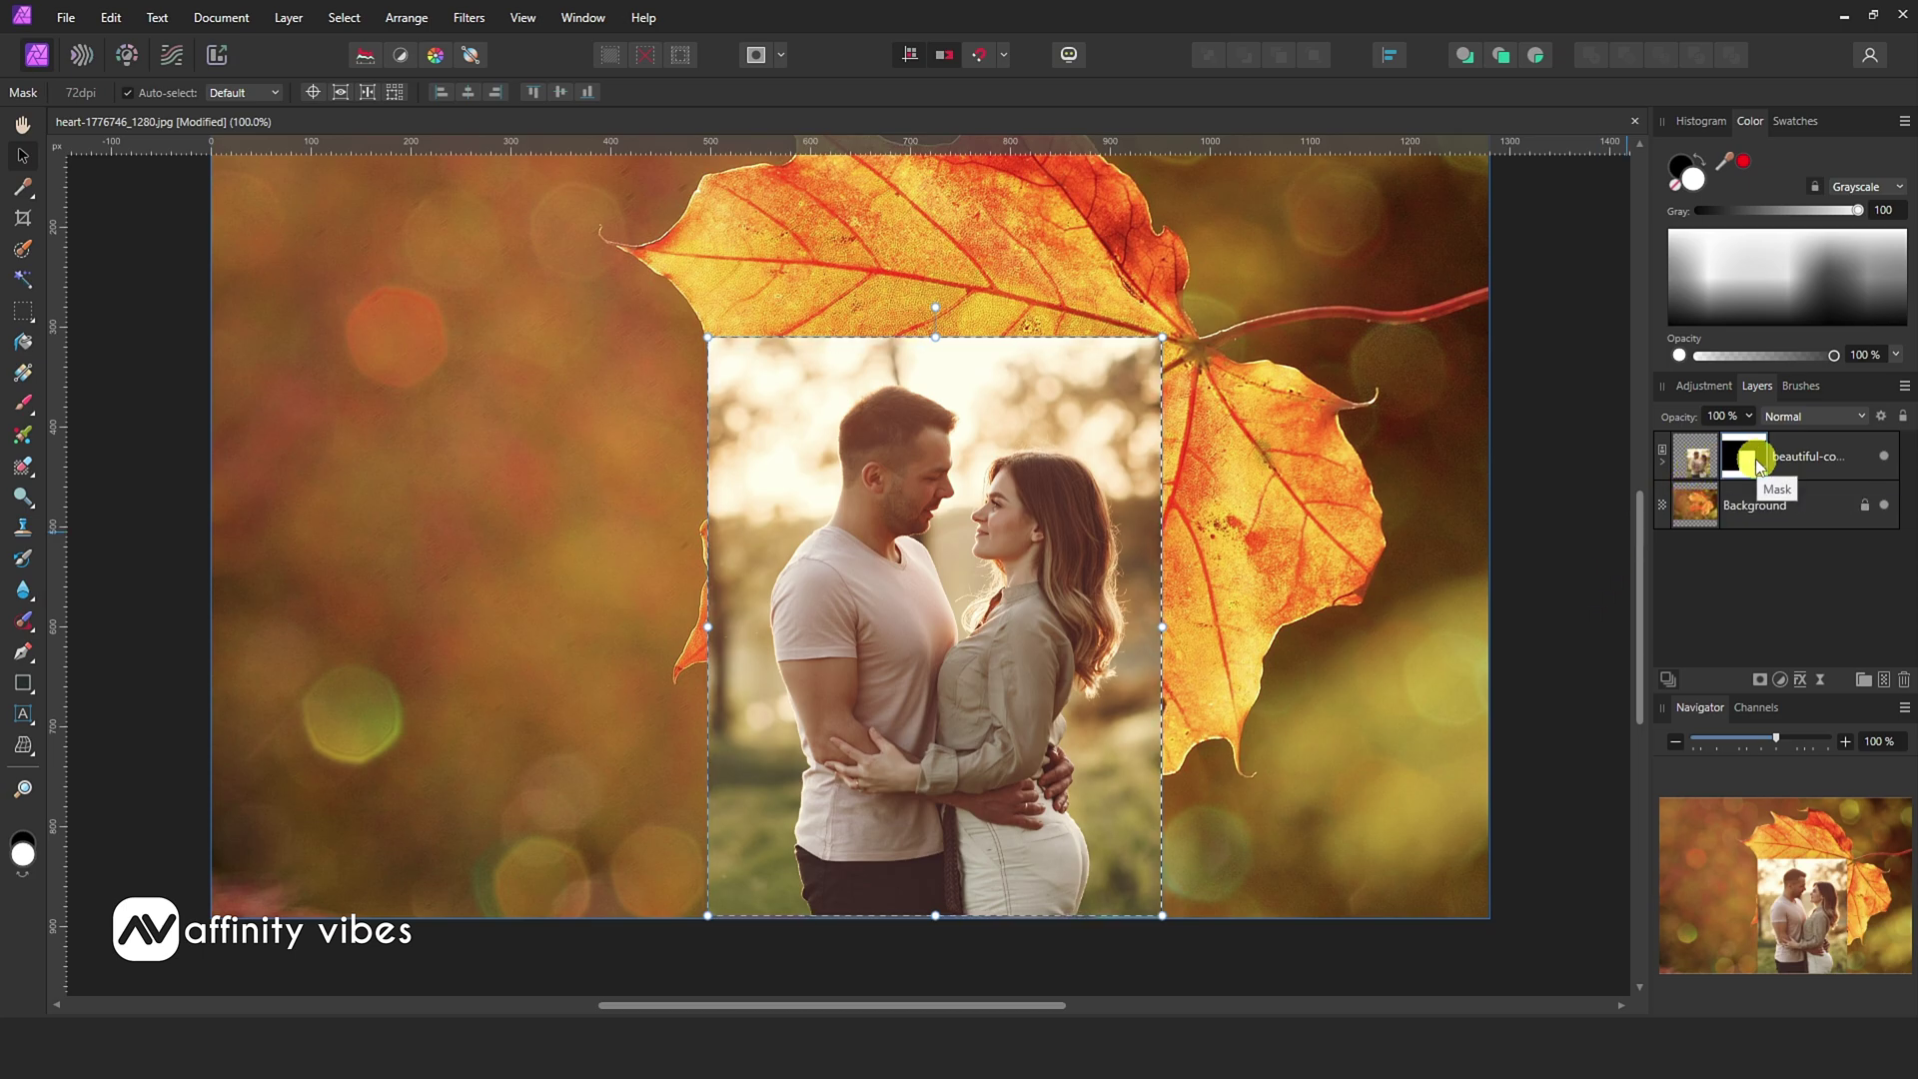
Resize the mask by moving its left edge closer to the man and lowering its top edge, and try repositioning it over the photo.
mouse_move(705, 624)
mouse_down()
mouse_move(616, 629)
mouse_move(710, 625)
mouse_move(680, 631)
mouse_up()
mouse_move(917, 338)
mouse_down()
mouse_move(916, 299)
mouse_move(917, 354)
mouse_up()
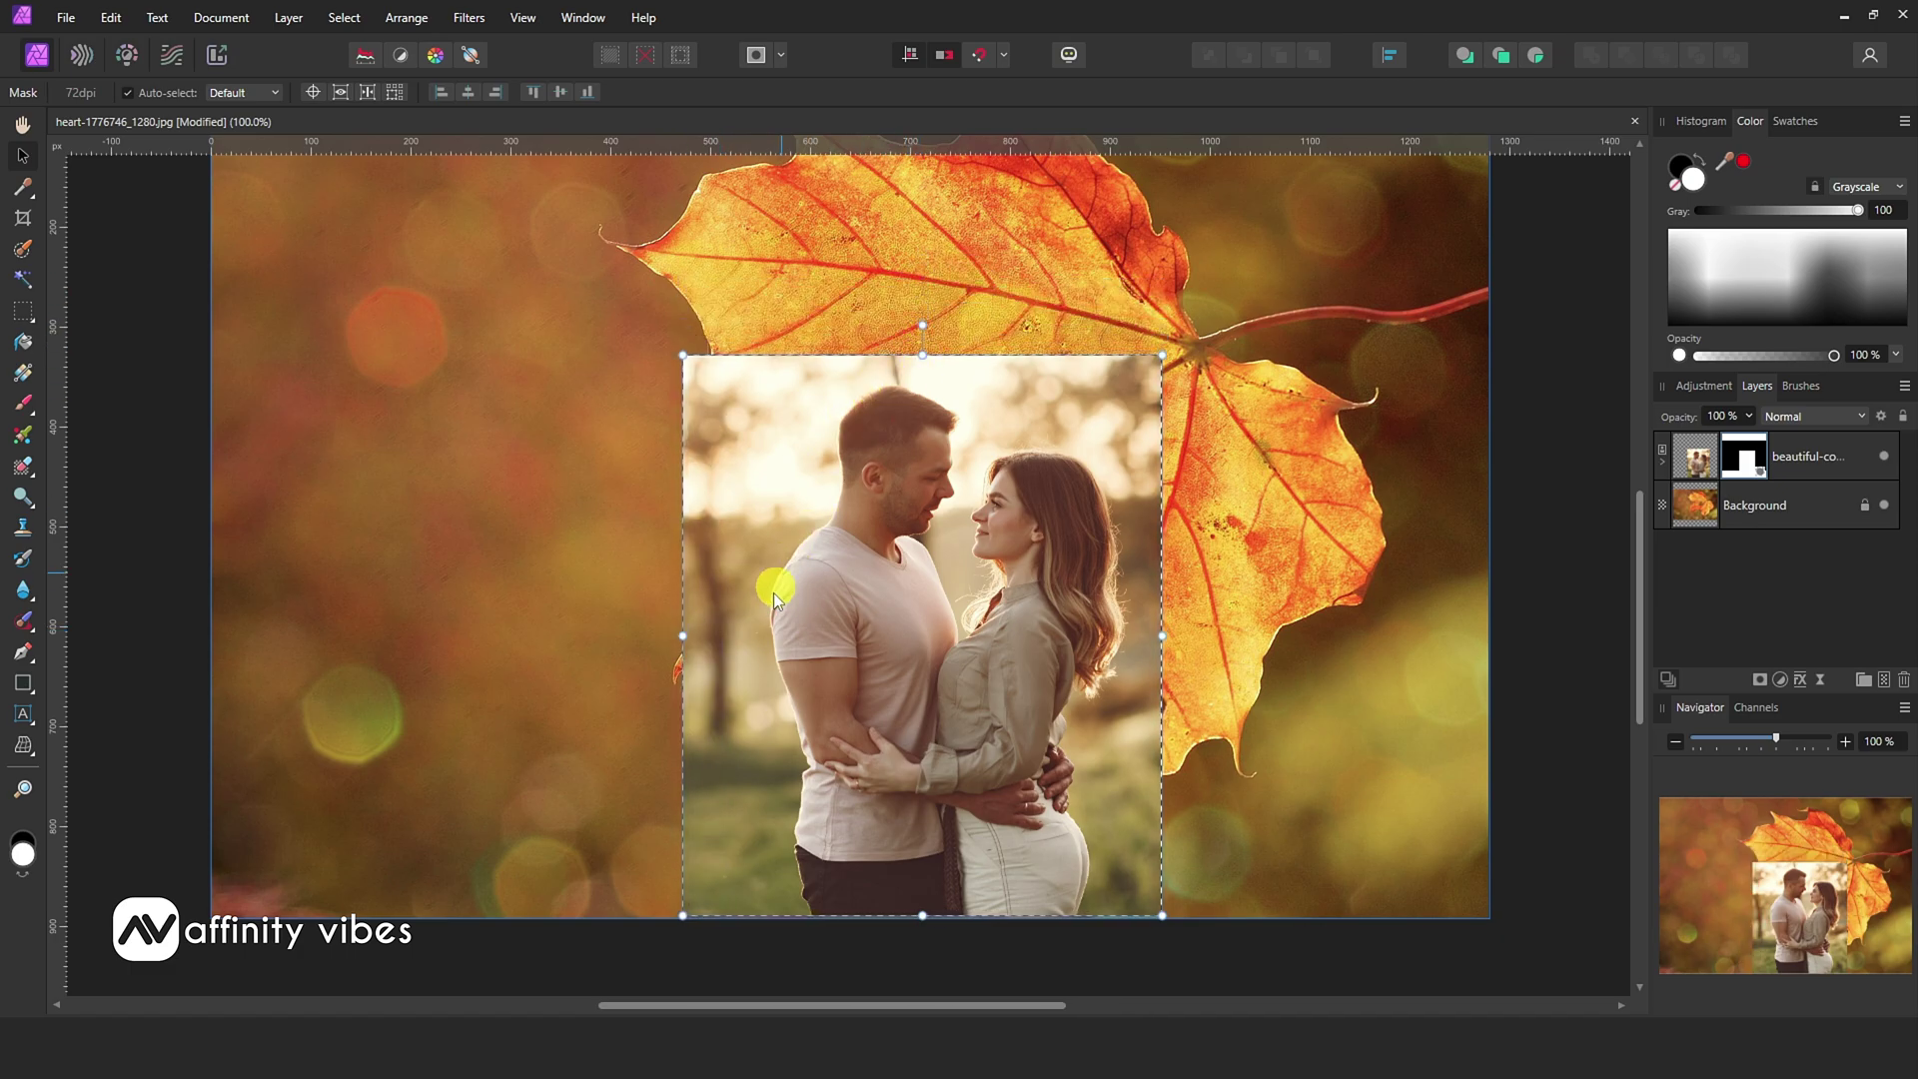
drag(681, 641, 725, 631)
drag(860, 539, 839, 377)
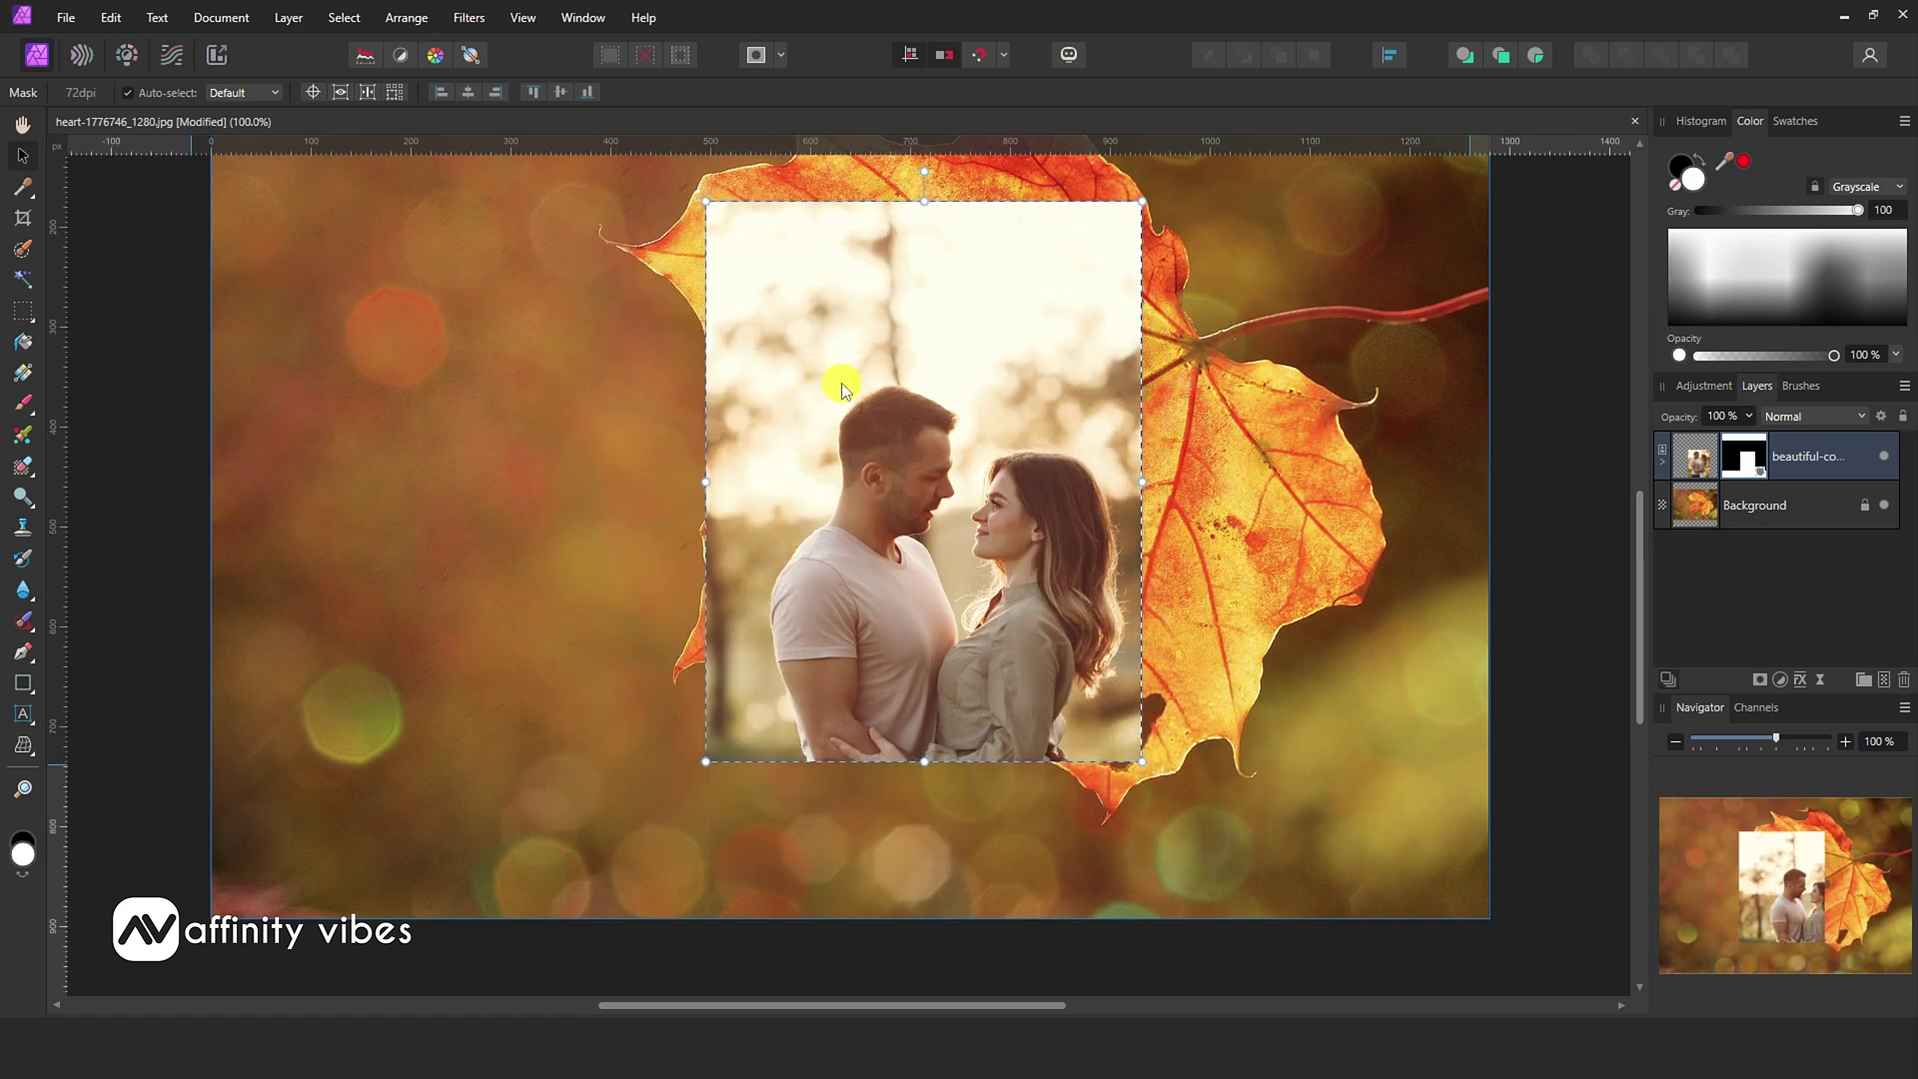
drag(924, 201, 924, 343)
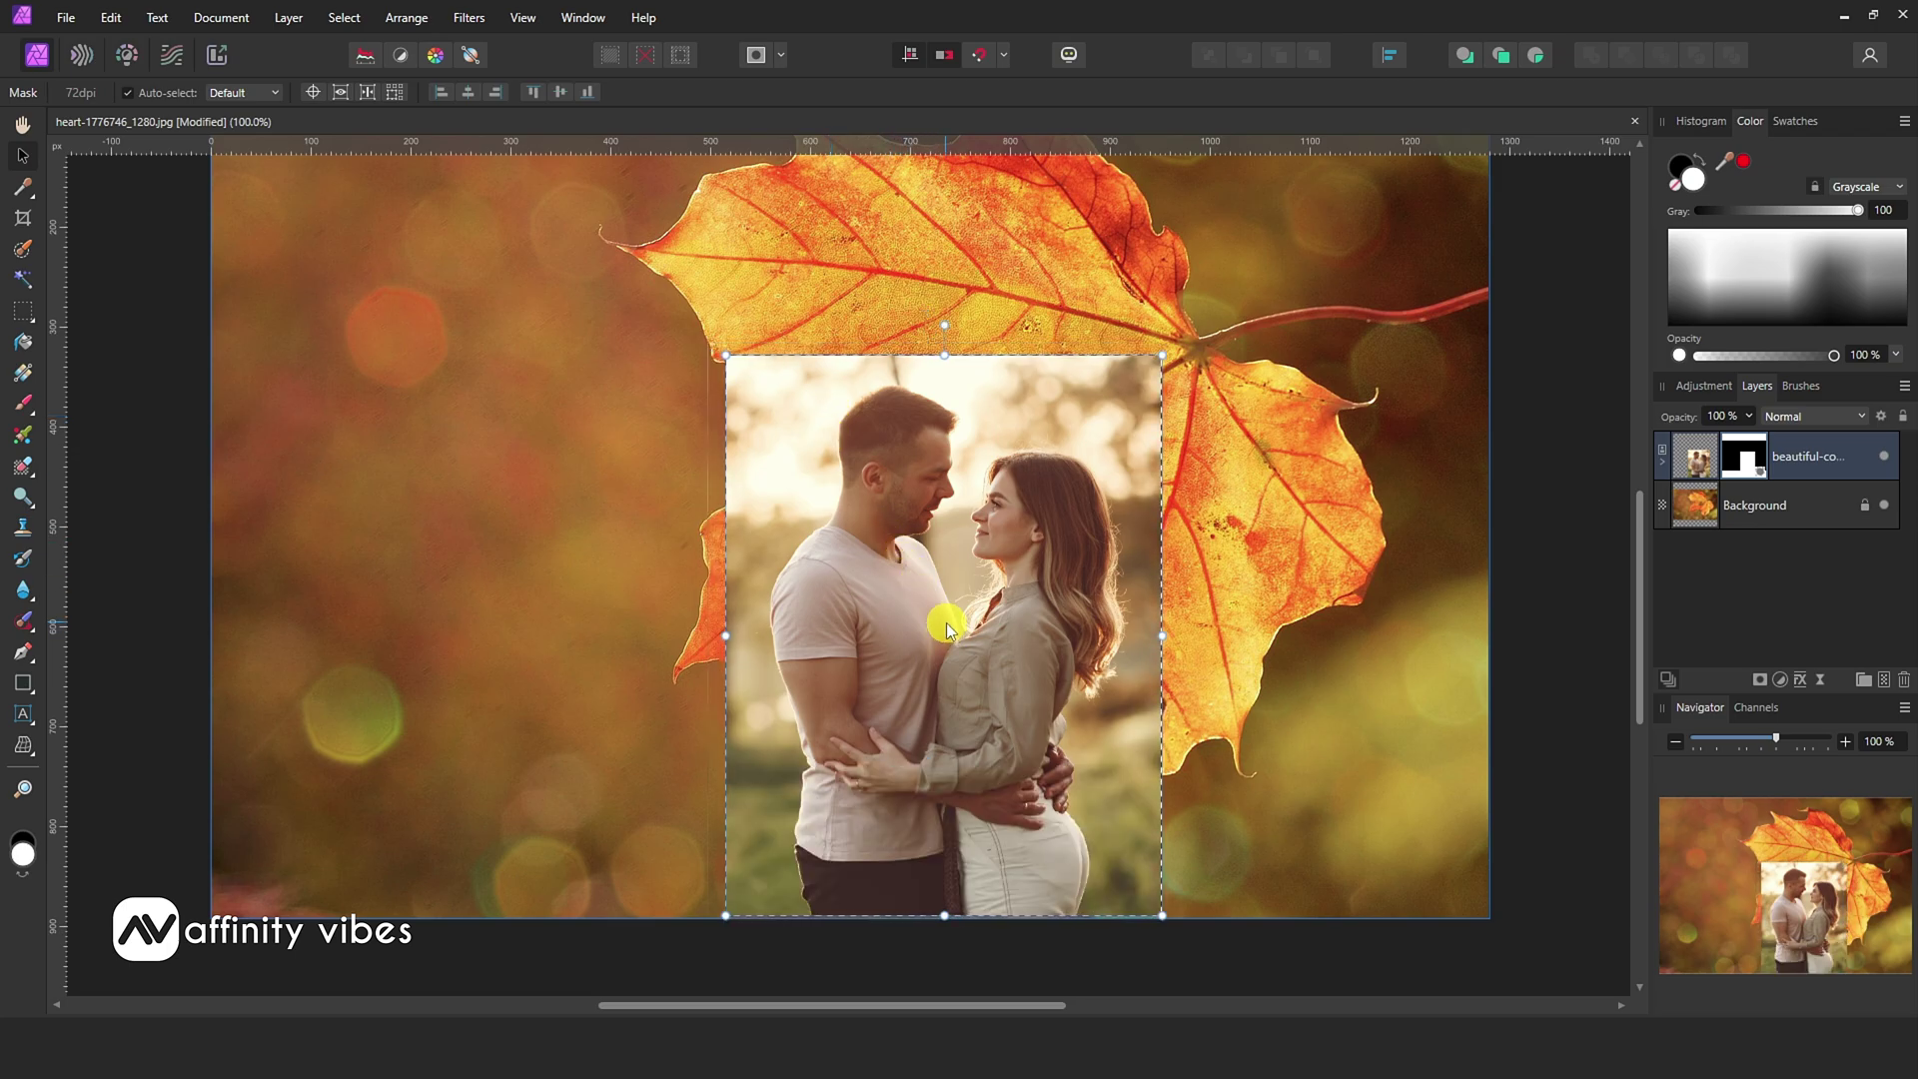
Clear the rectangular selection and move the mask up and to the left over the couple photo.
click(340, 381)
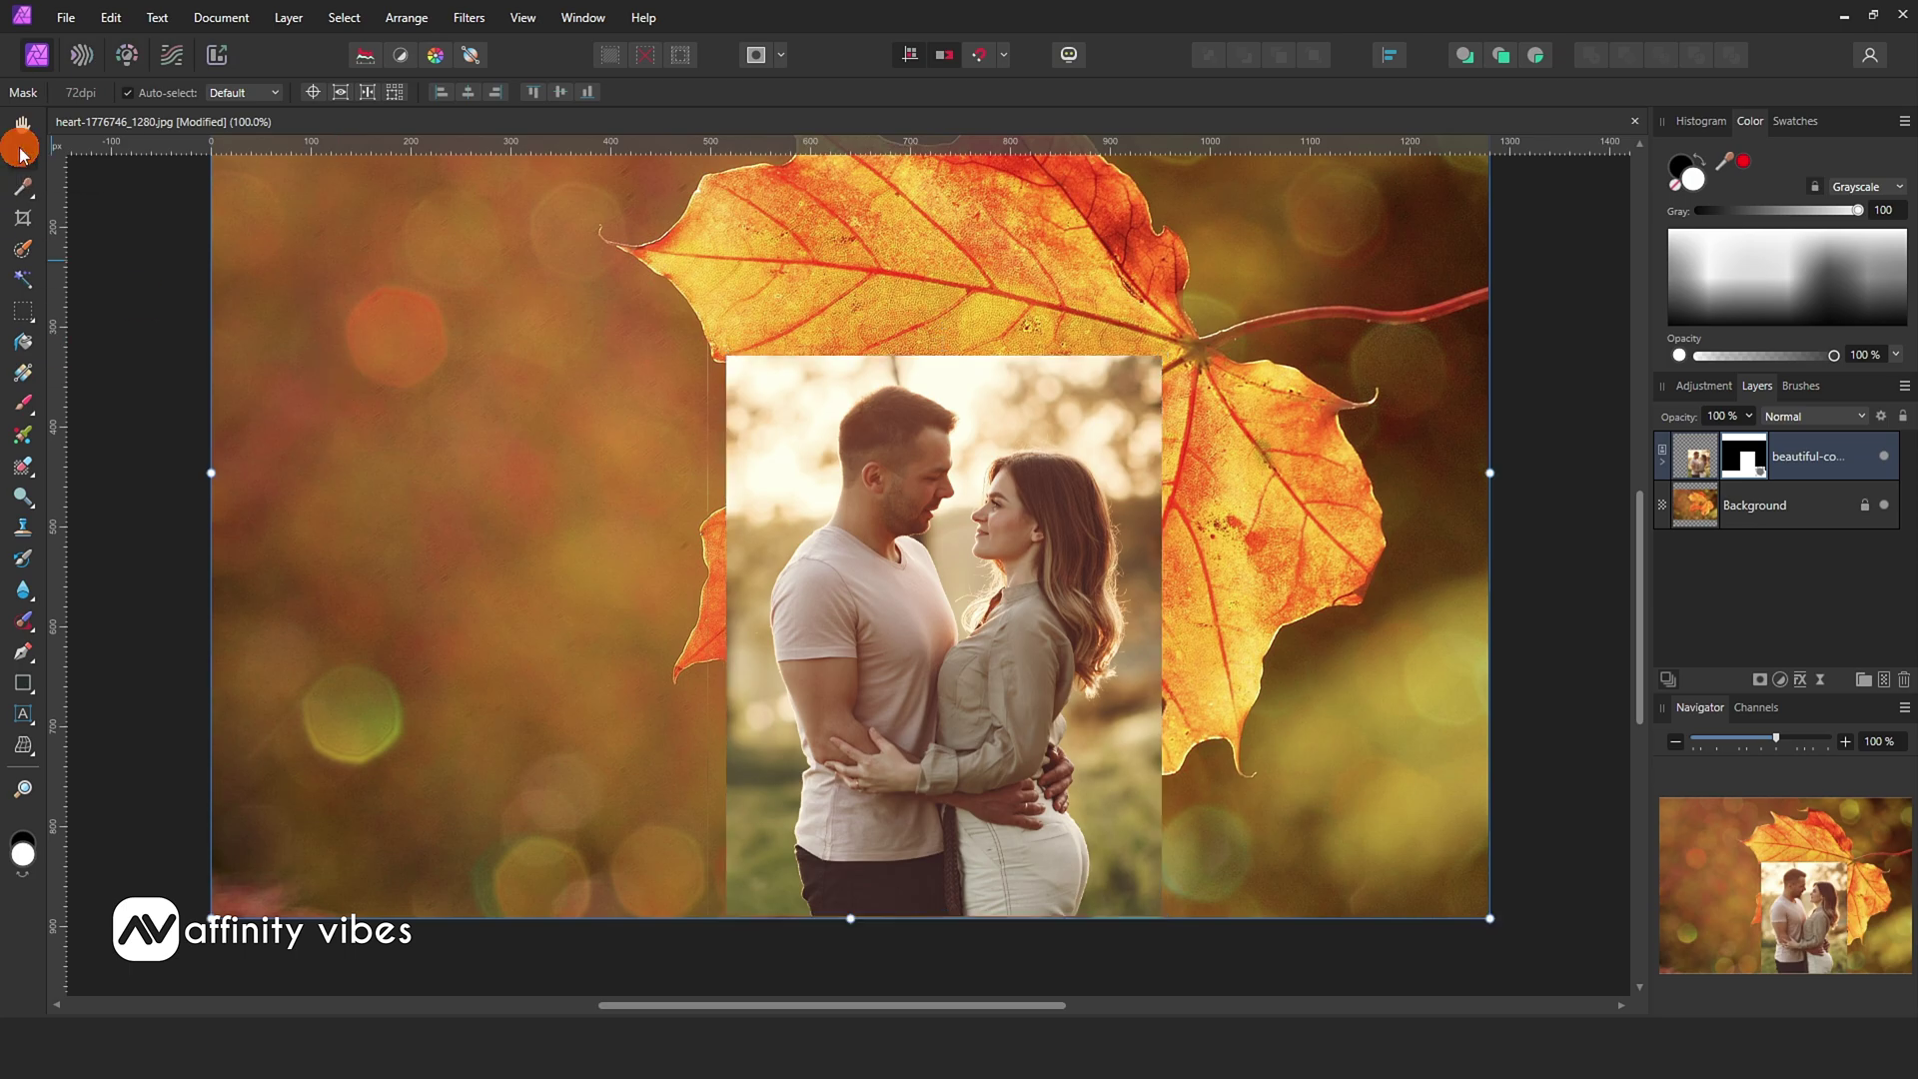
scroll(532, 512, up, 3)
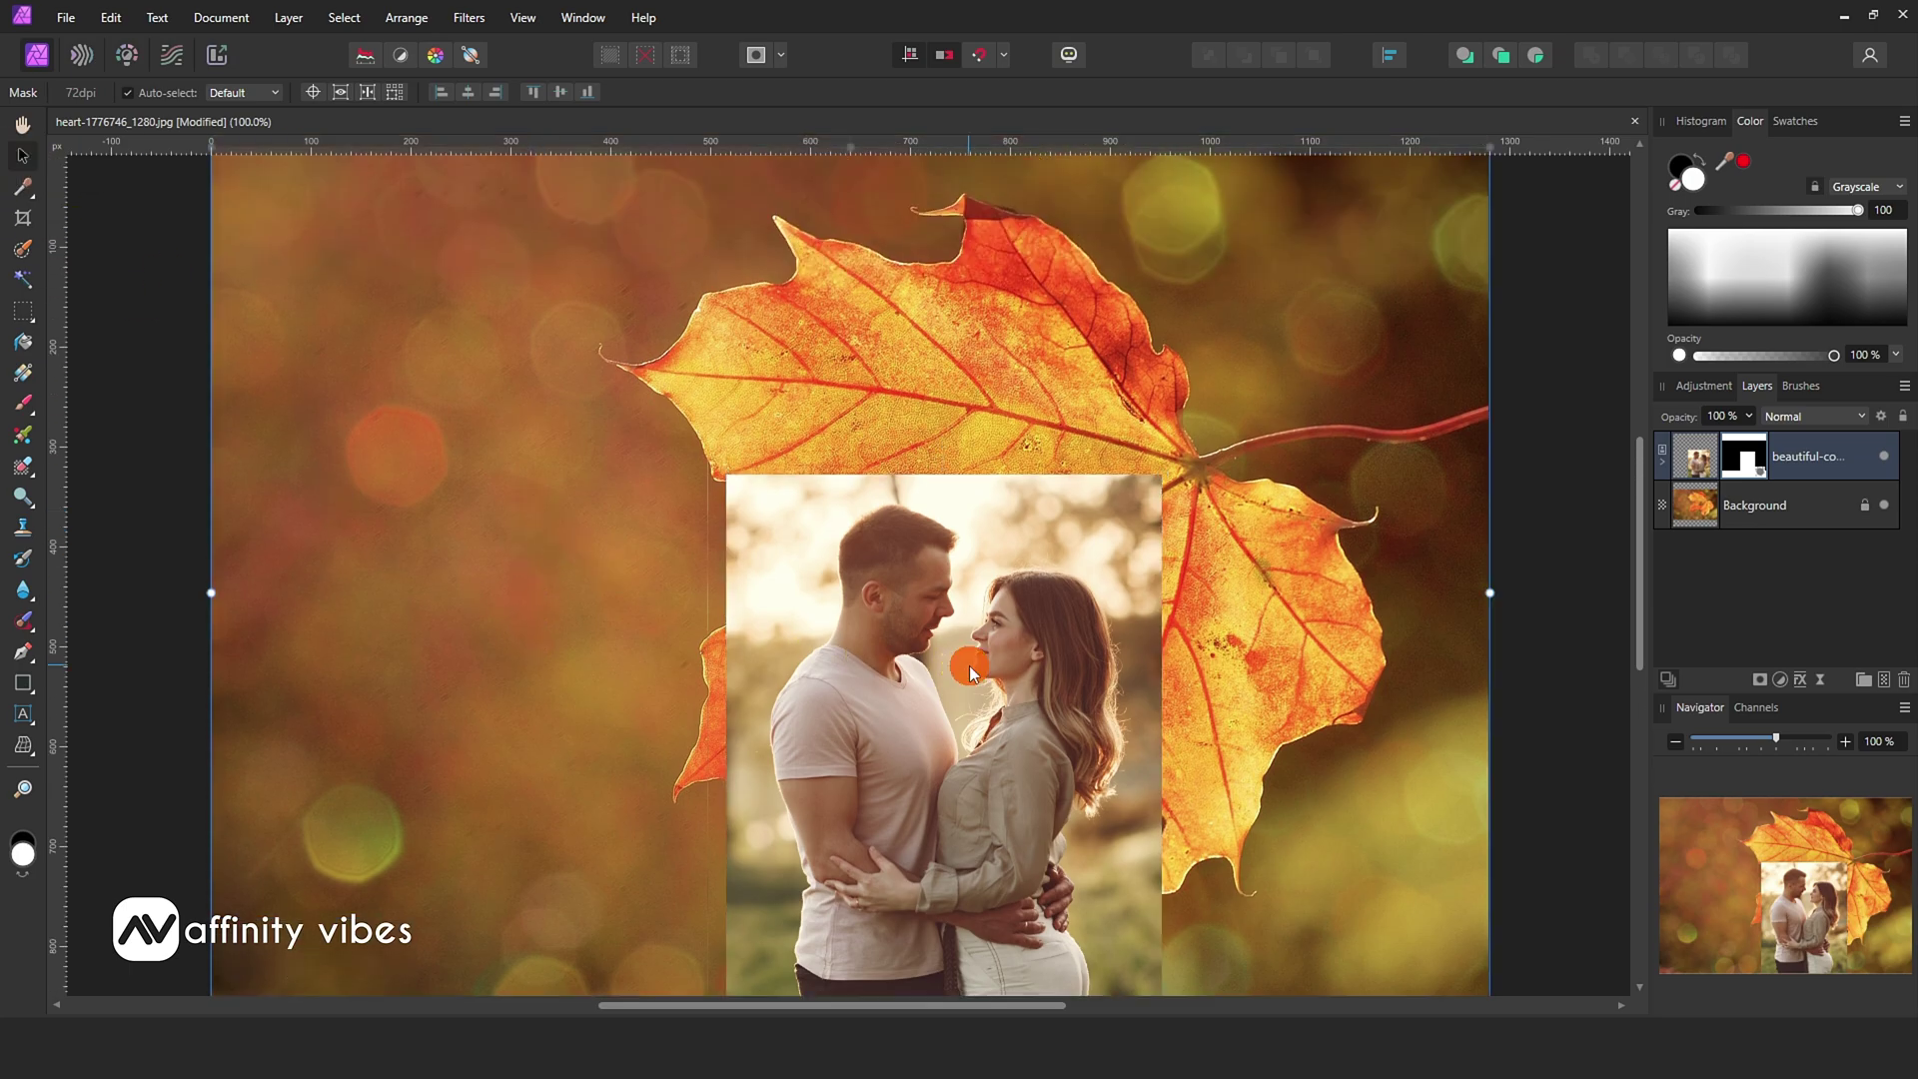
drag(969, 669, 876, 576)
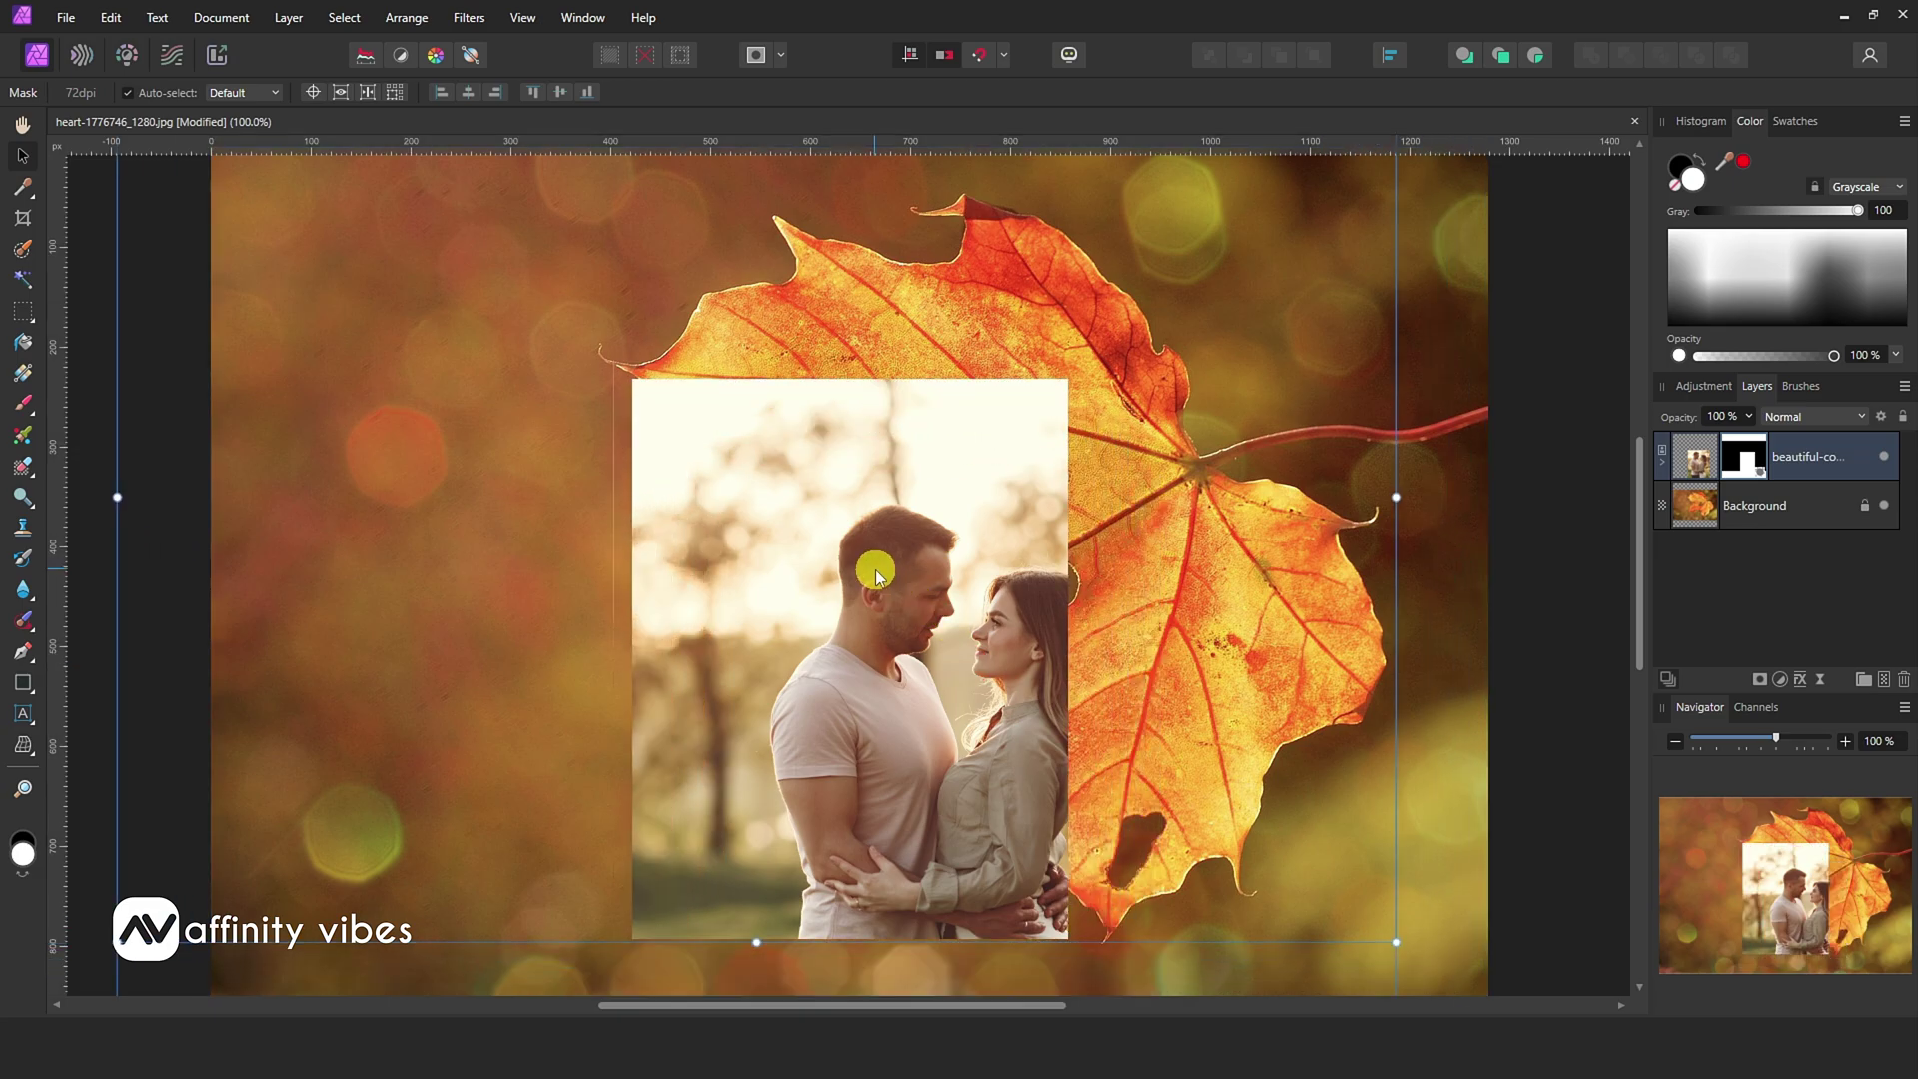
Undo the last mask move, then shift the couple photo together with its mask up and left, clear of the heart-shaped hole.
key(ctrl+z)
click(1695, 457)
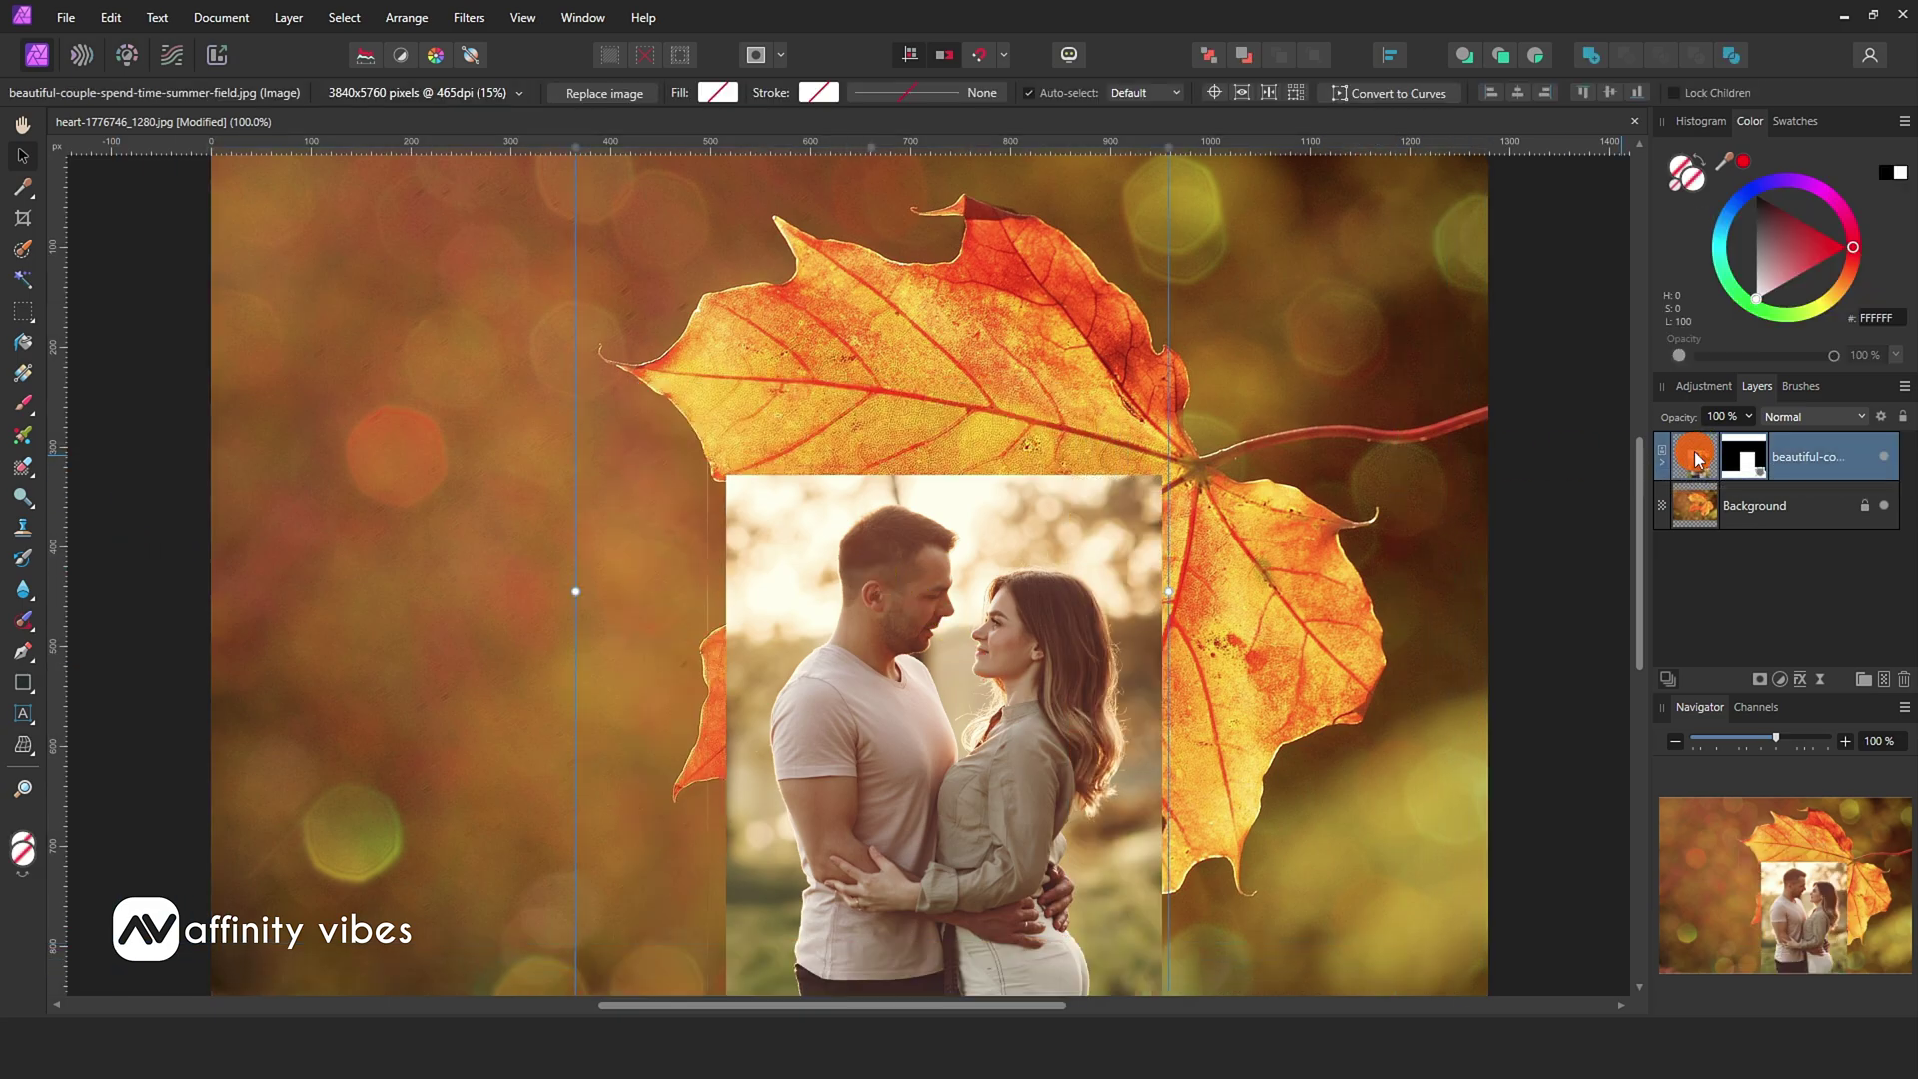
drag(1026, 651, 659, 425)
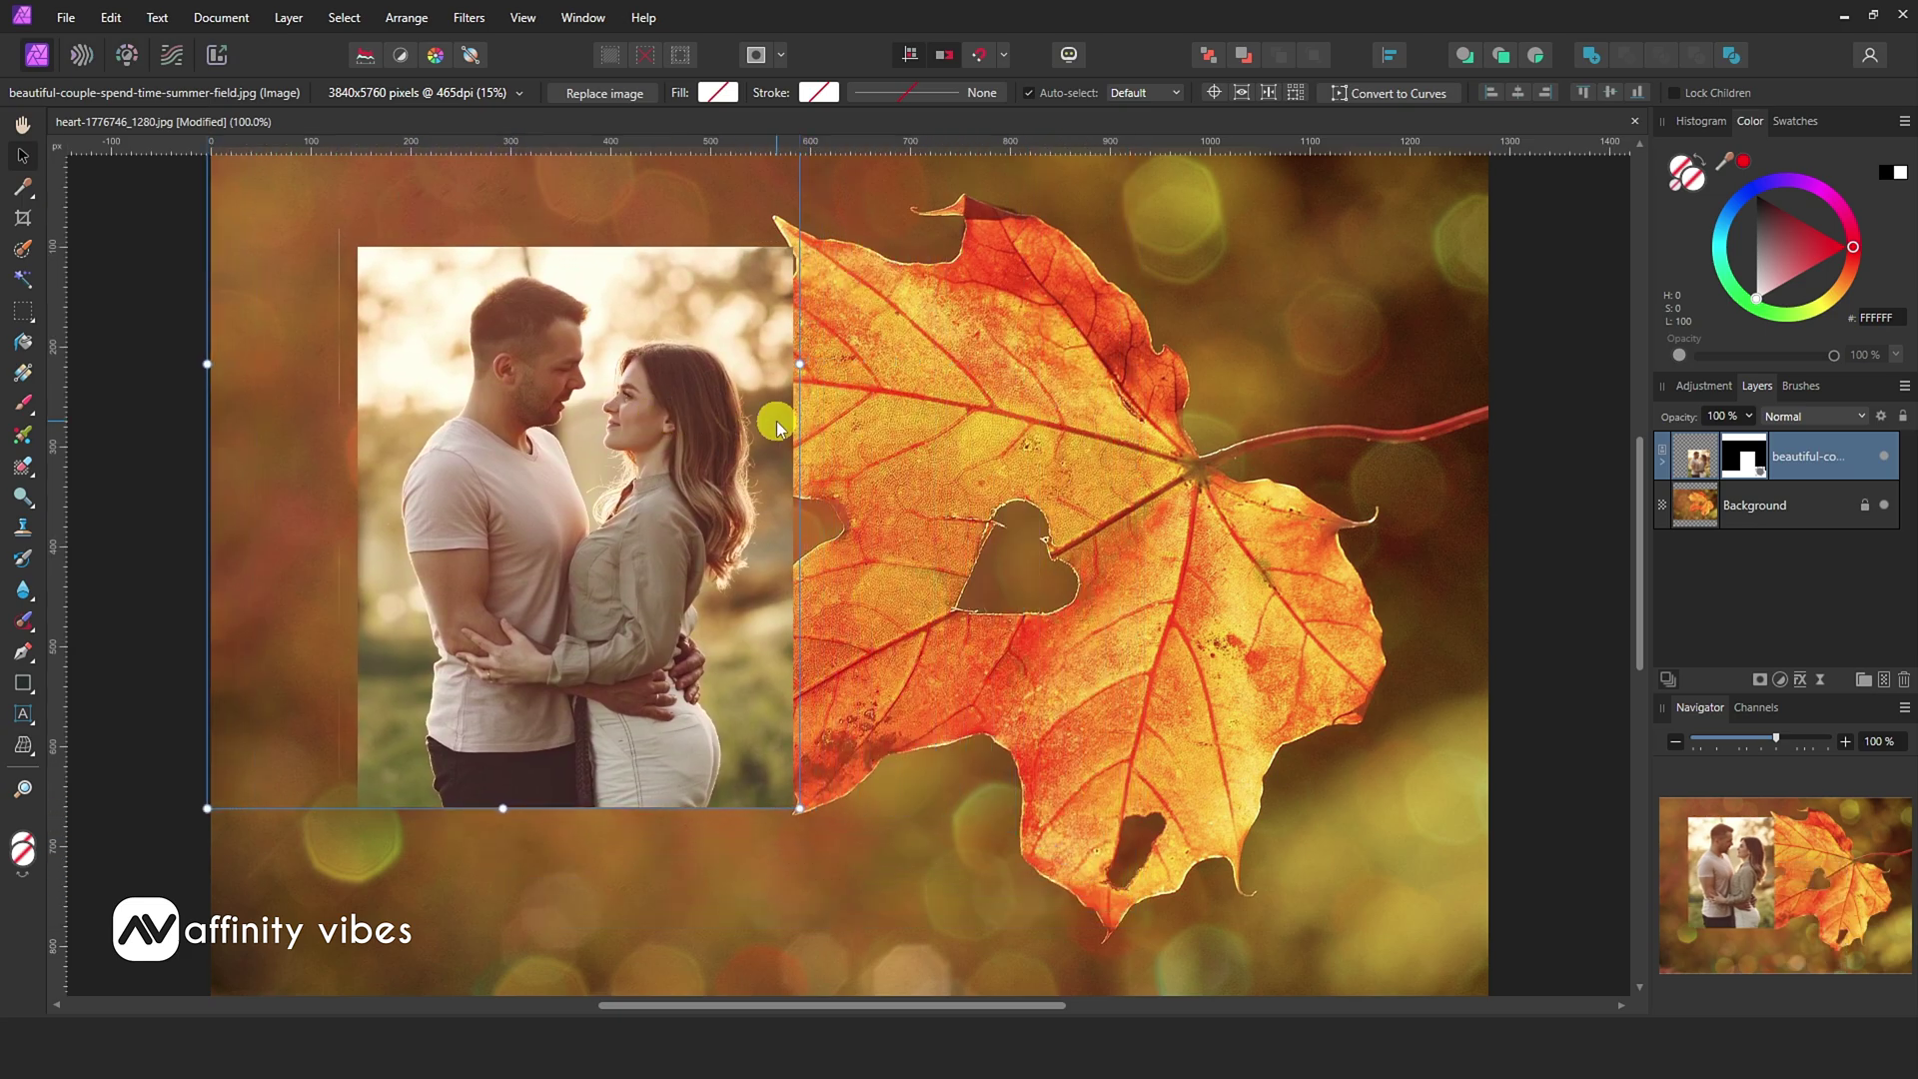
click(20, 127)
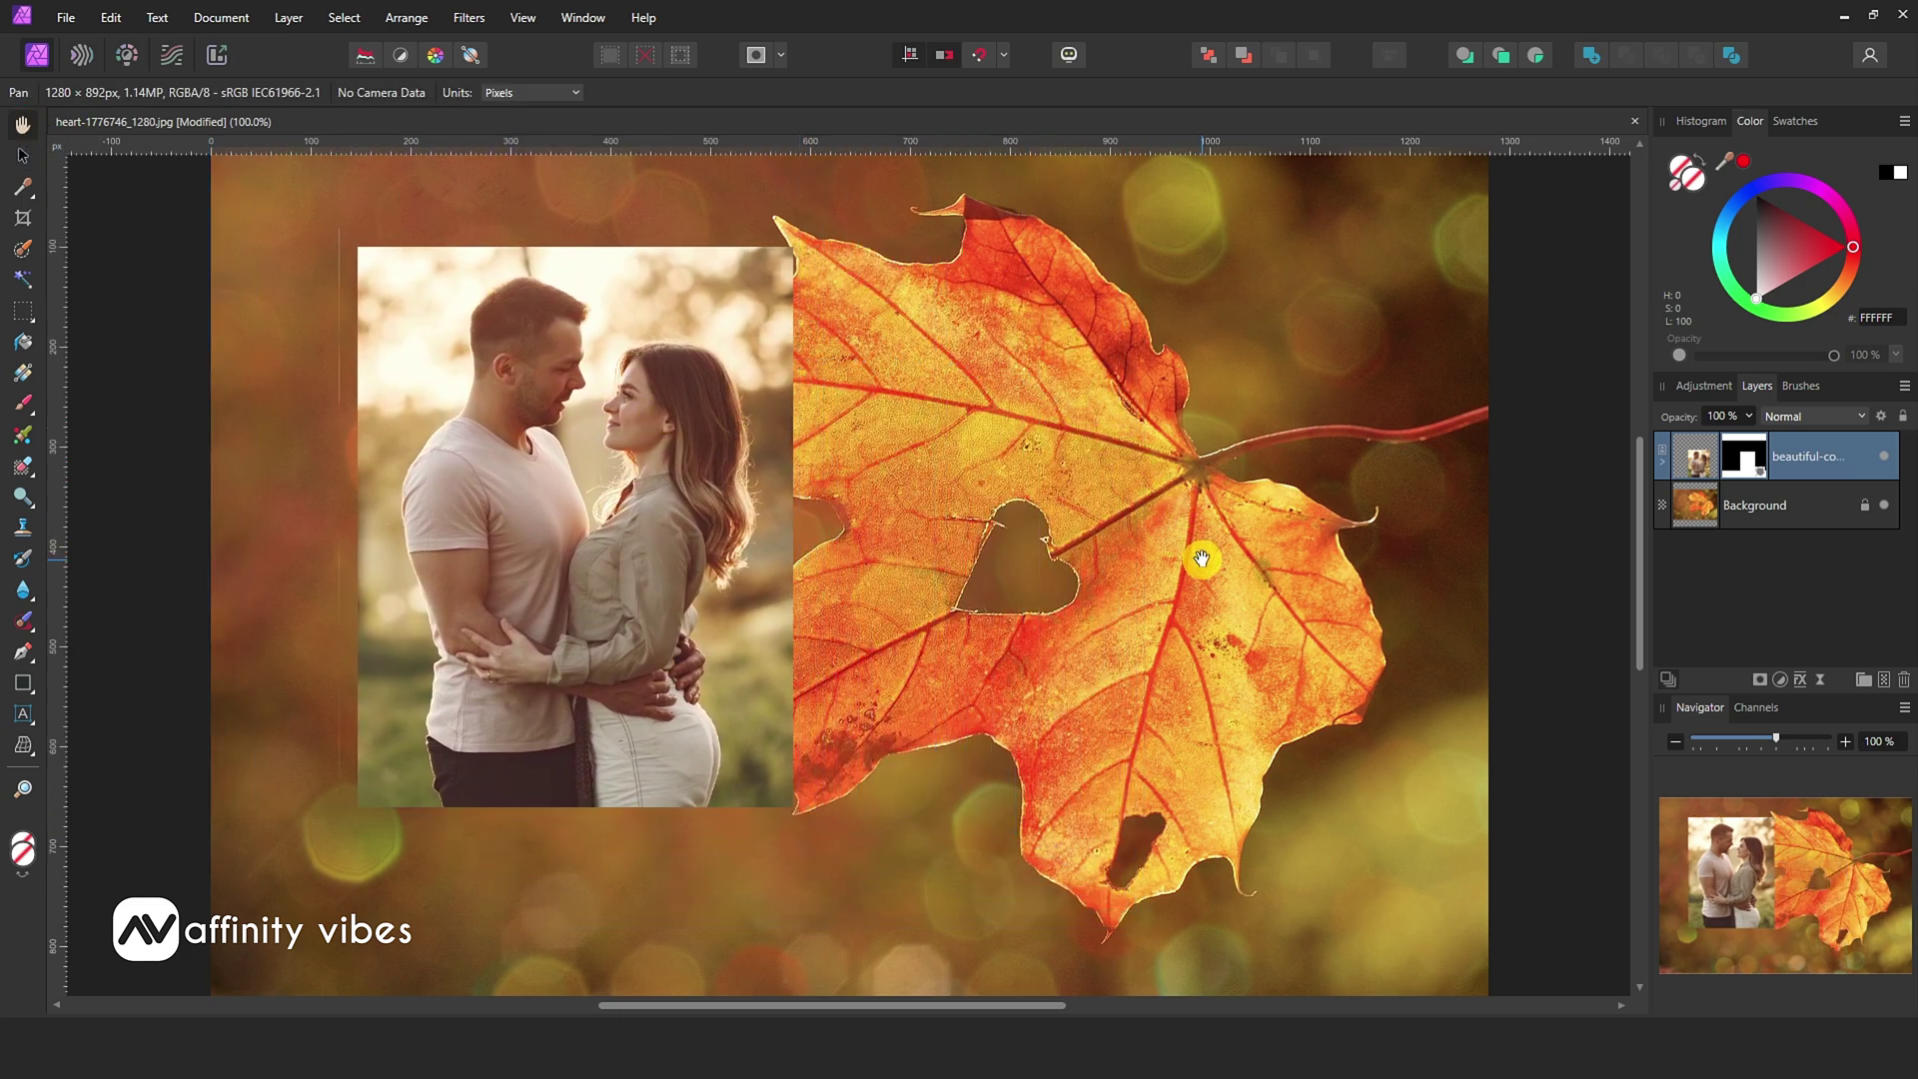
Rasterize and trim the masked couple photo layer, and shrink the photo slightly from its upper-left corner.
right_click(1741, 470)
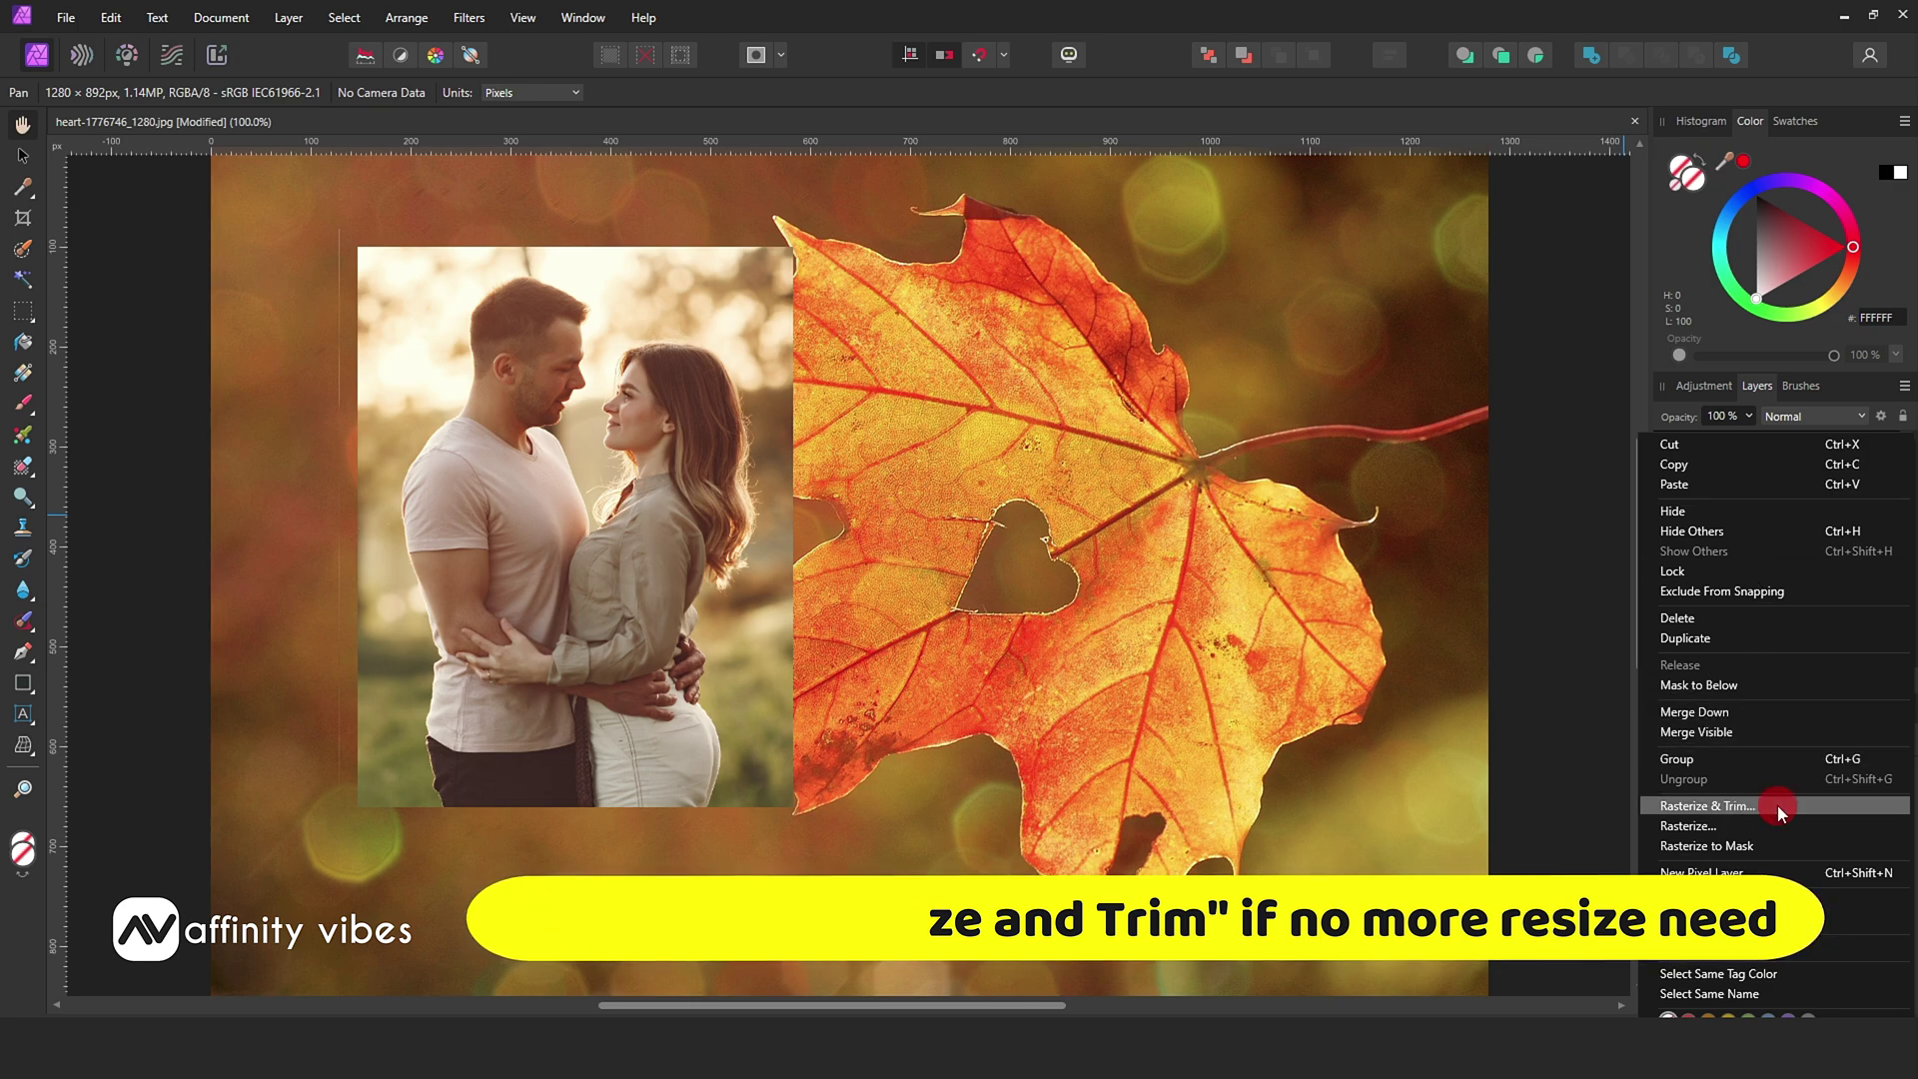
click(1777, 805)
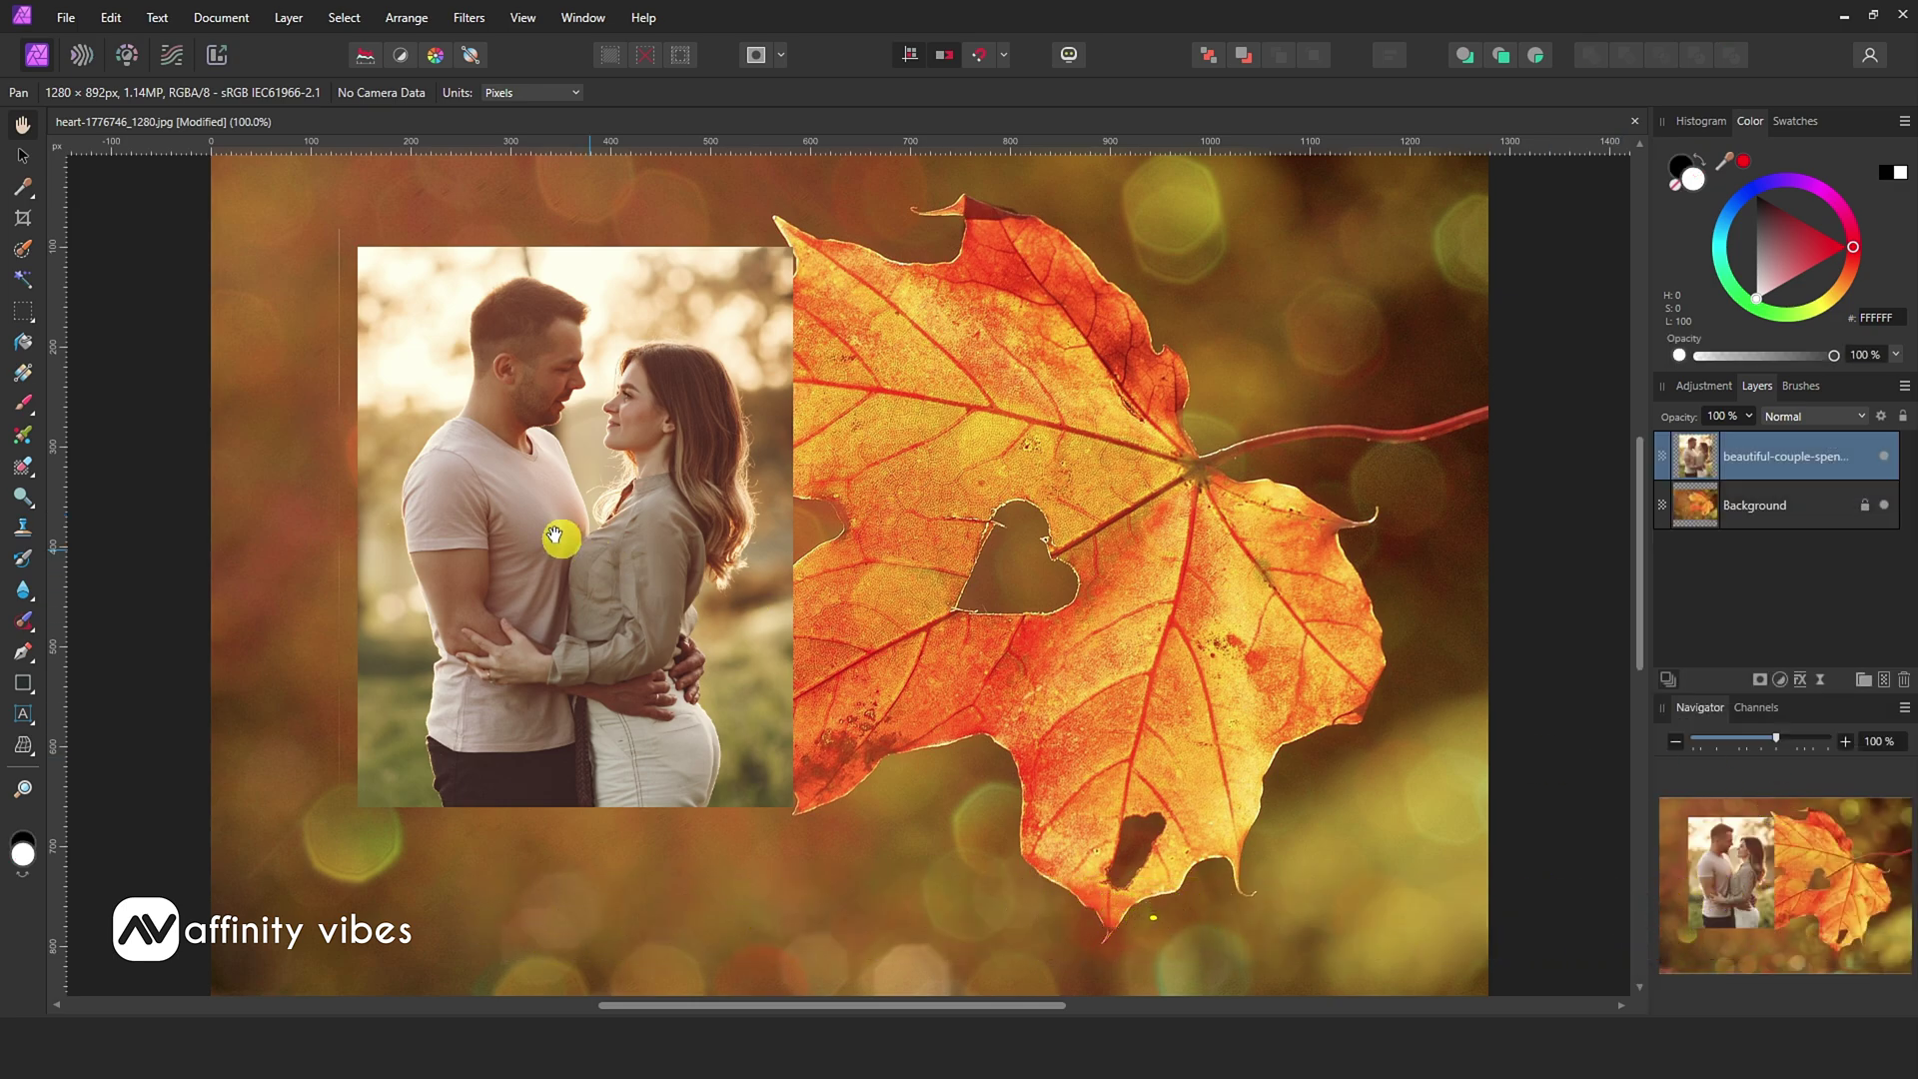
click(23, 155)
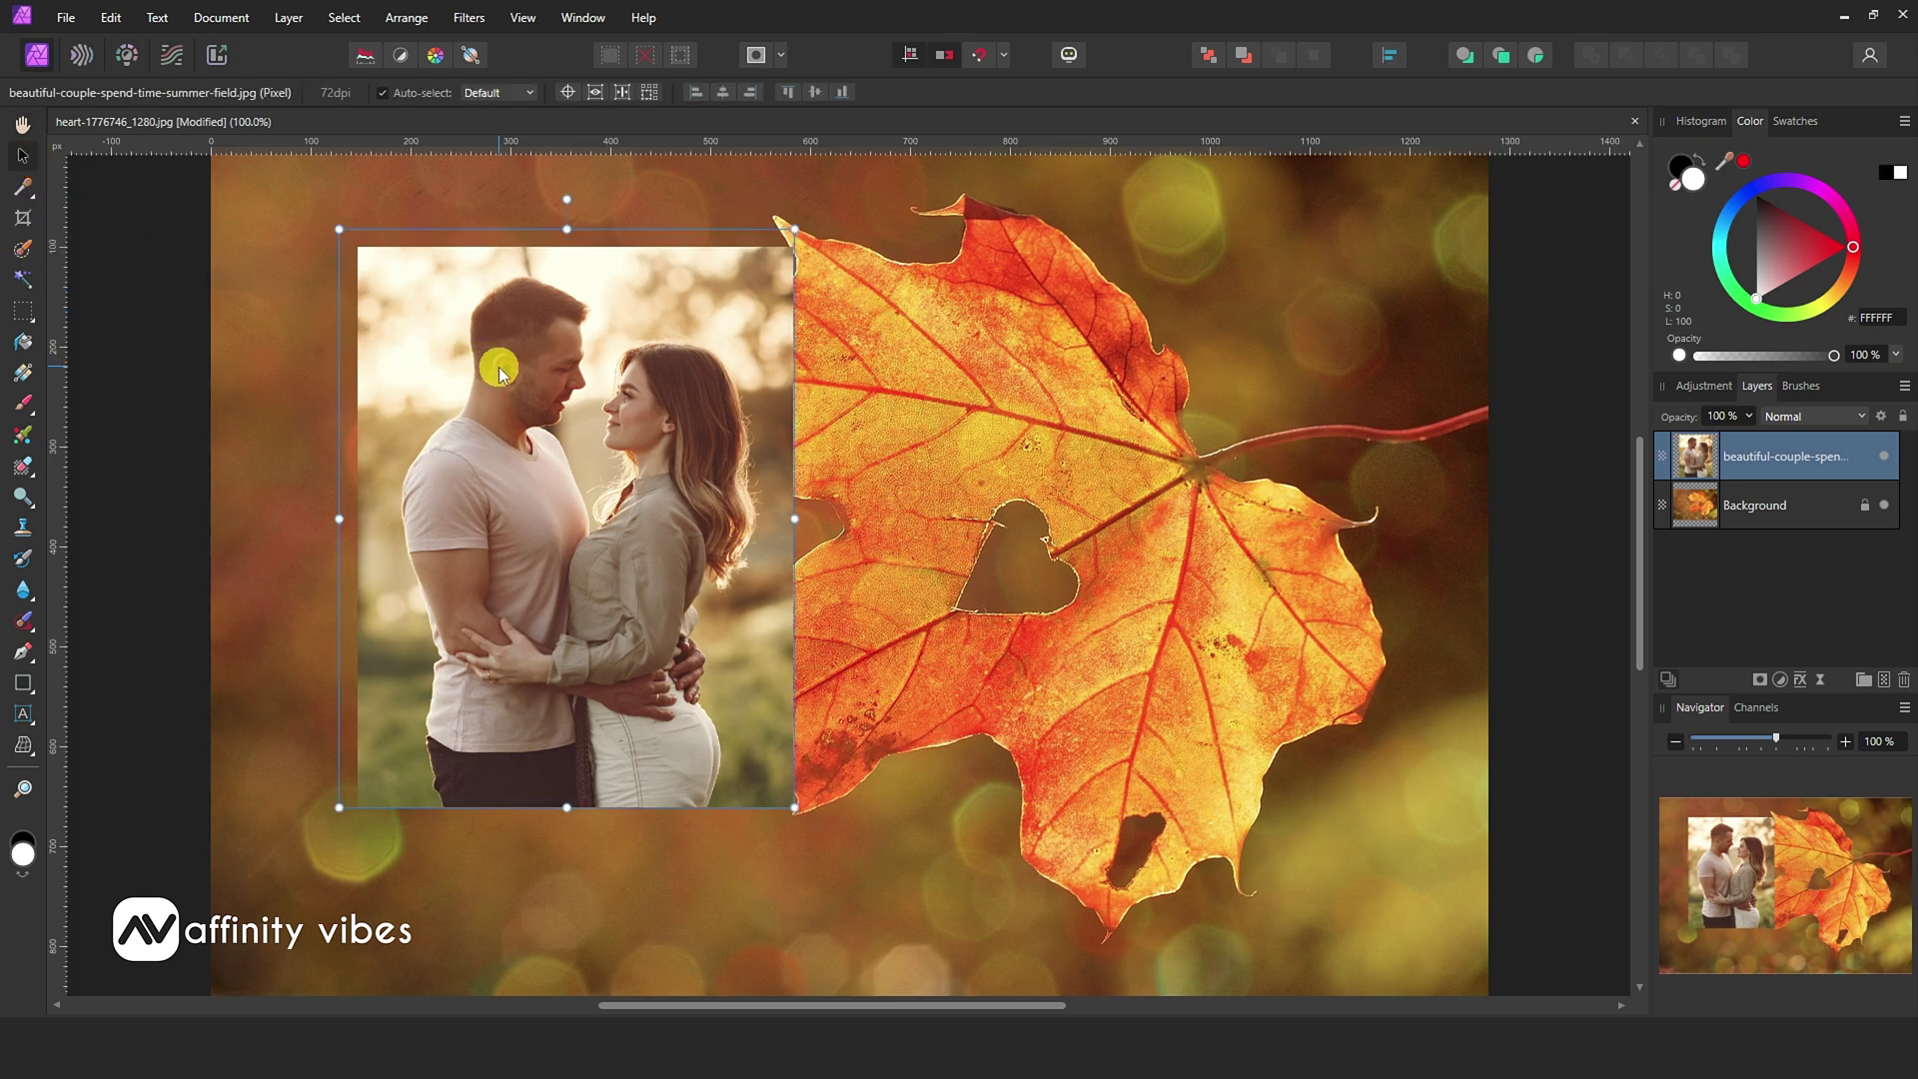
drag(335, 229, 375, 282)
click(28, 158)
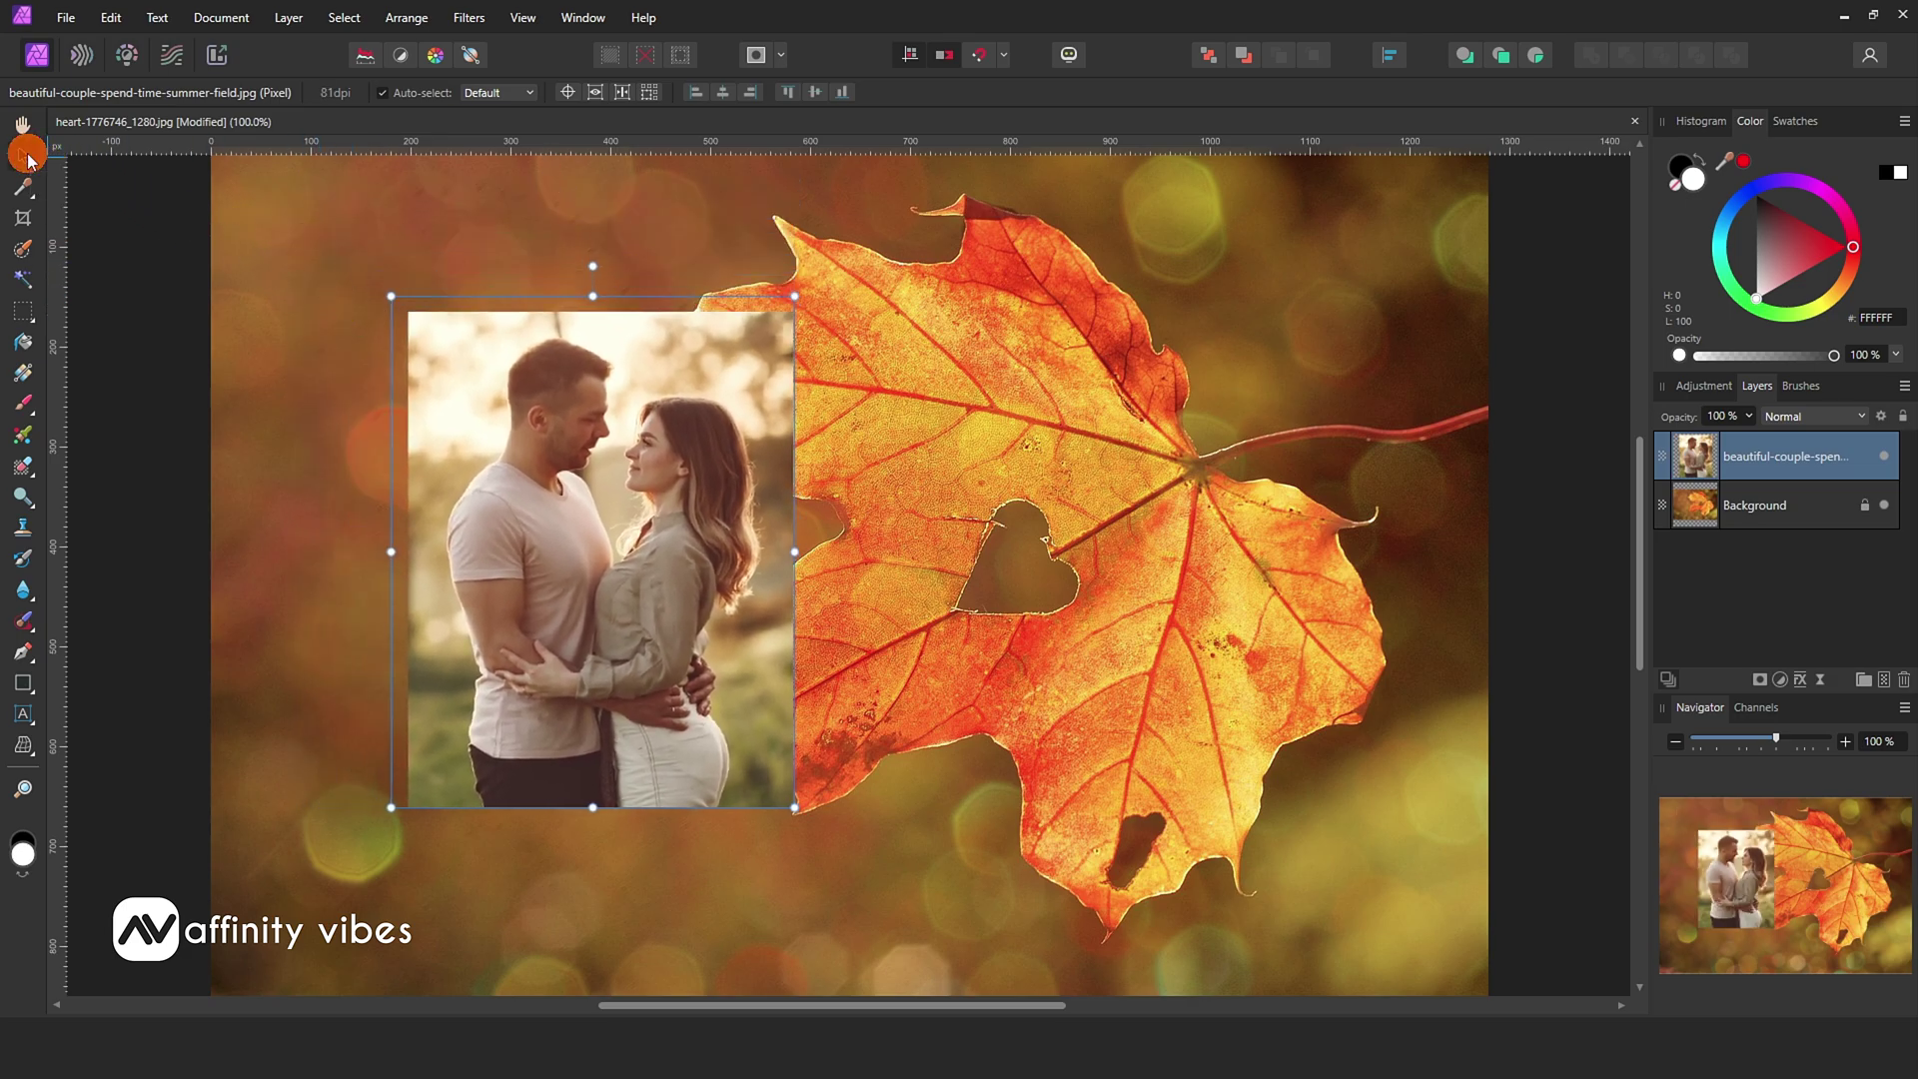
Add an 8.5 px white inside outline and an outer shadow with 3.8 px radius, 7.6 px offset and 41% intensity to the couple photo.
click(1715, 515)
key(b)
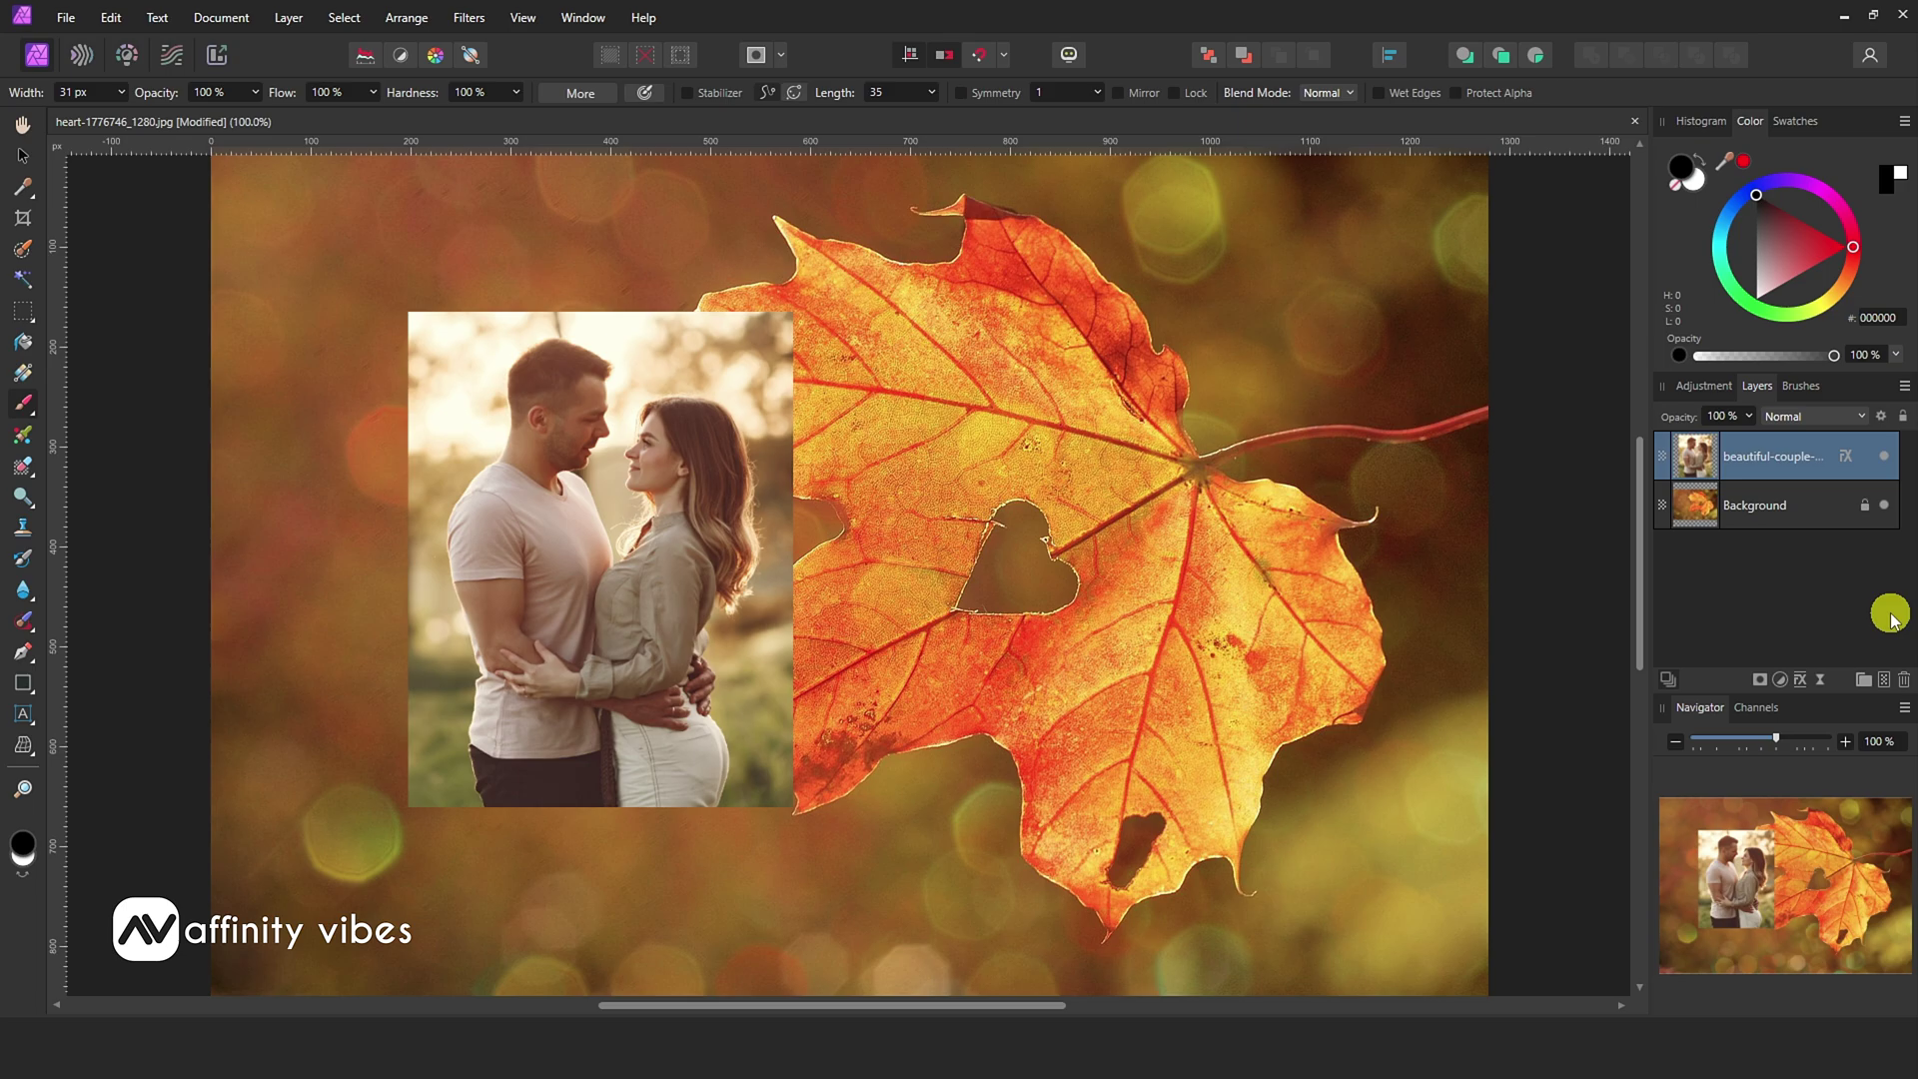
click(1884, 455)
click(1884, 455)
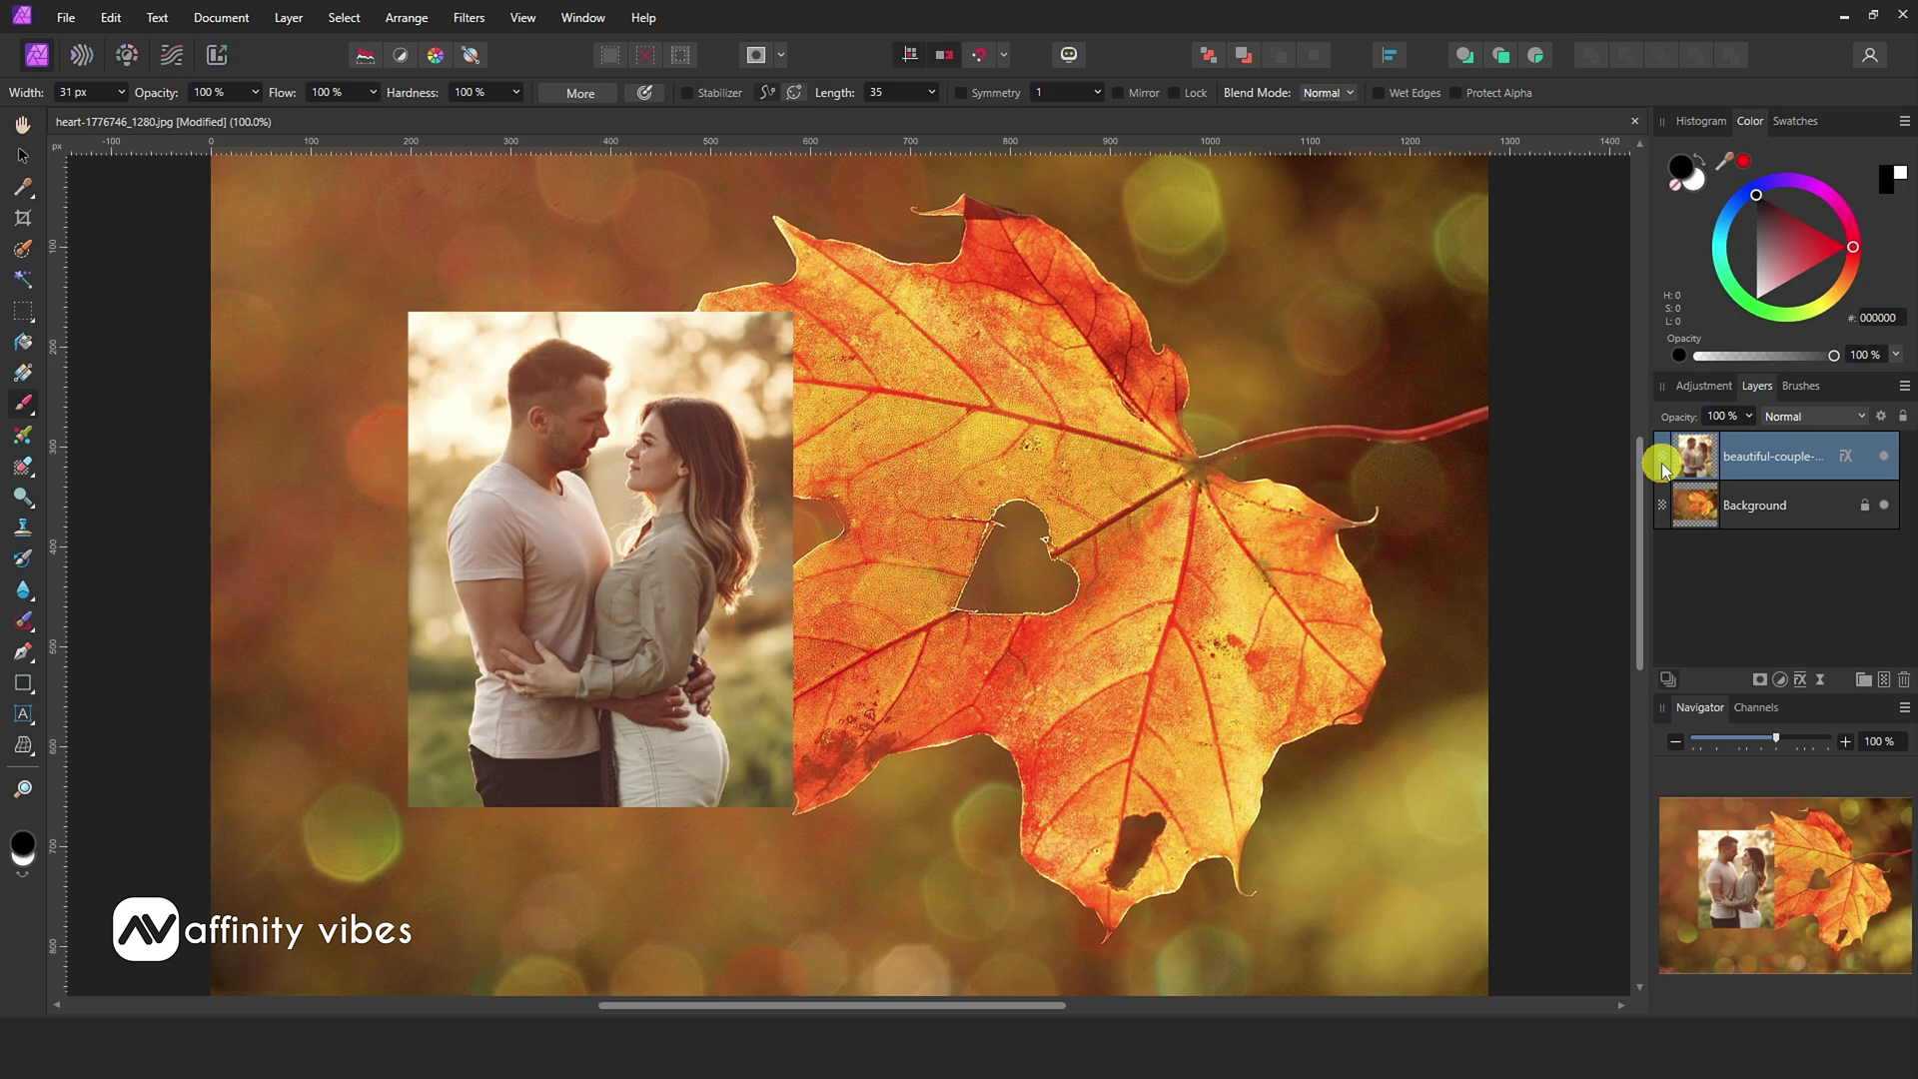
click(1165, 289)
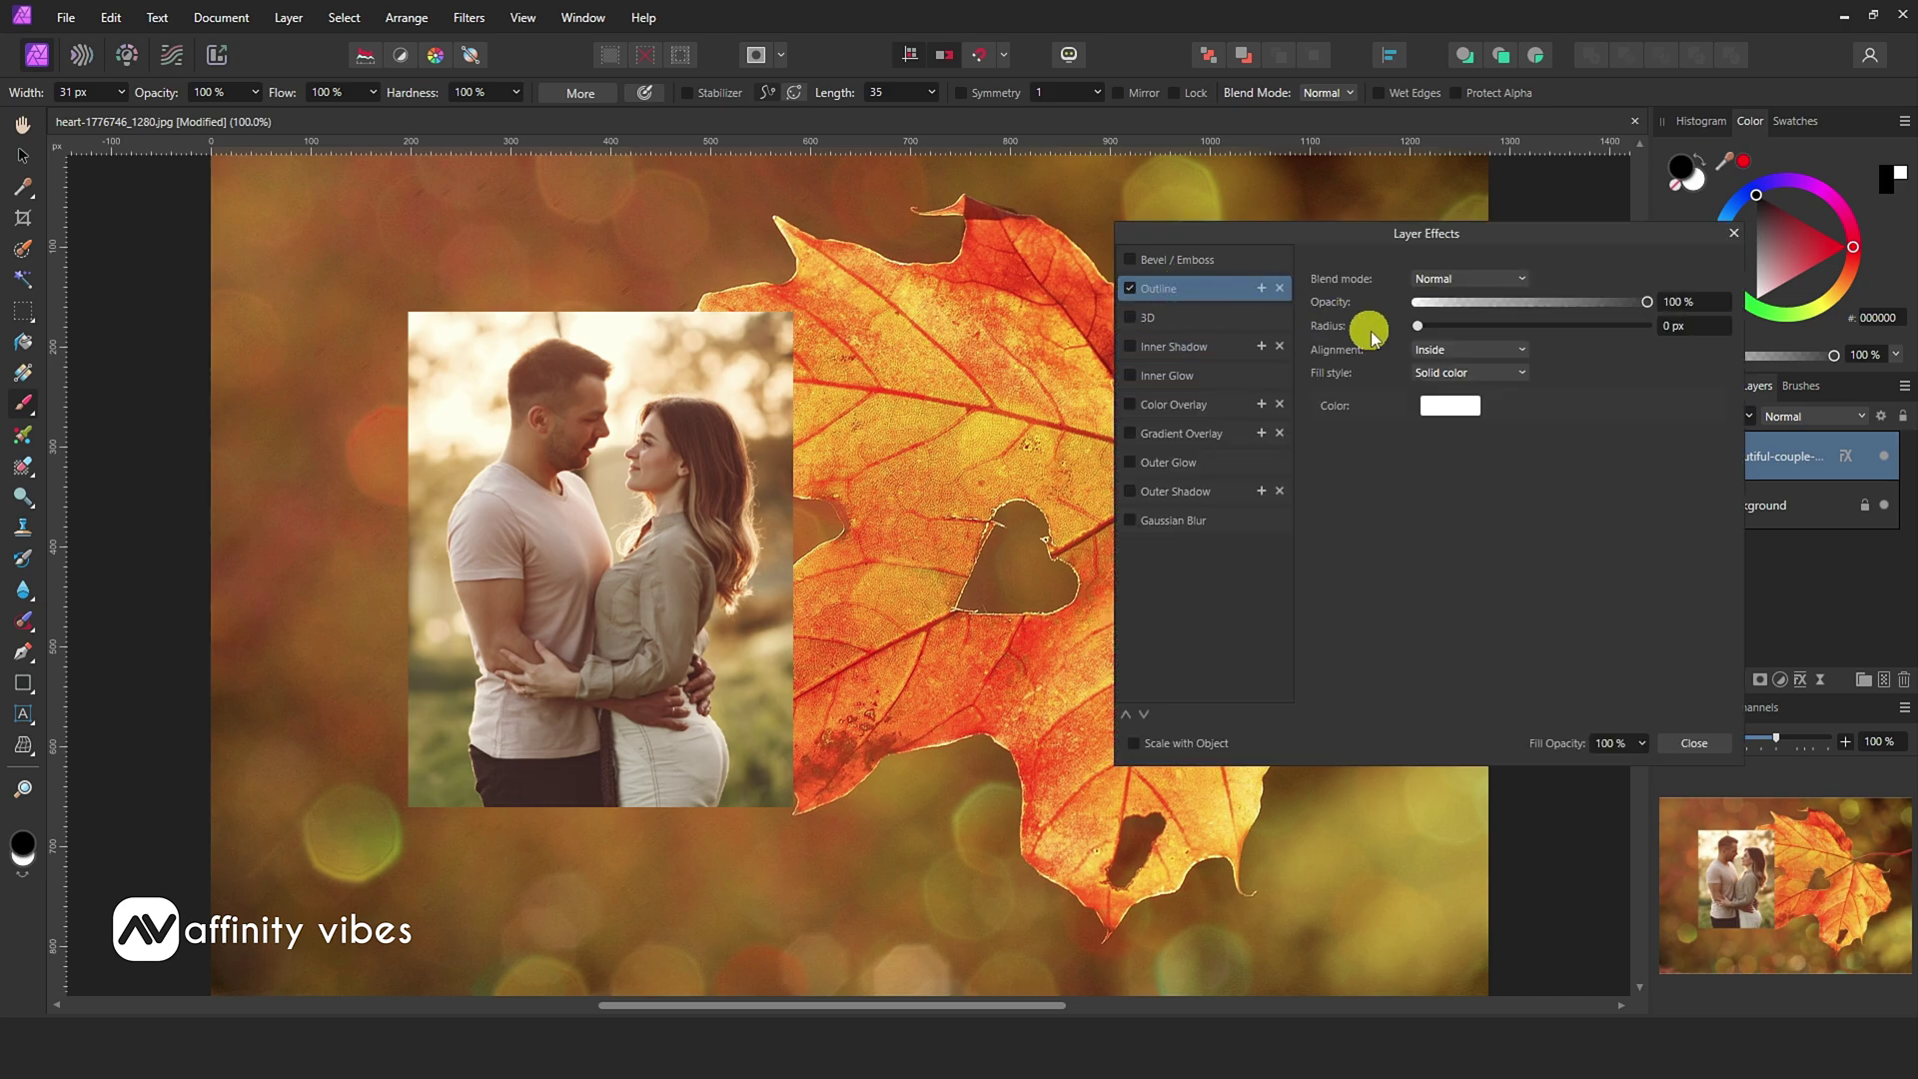
click(1522, 349)
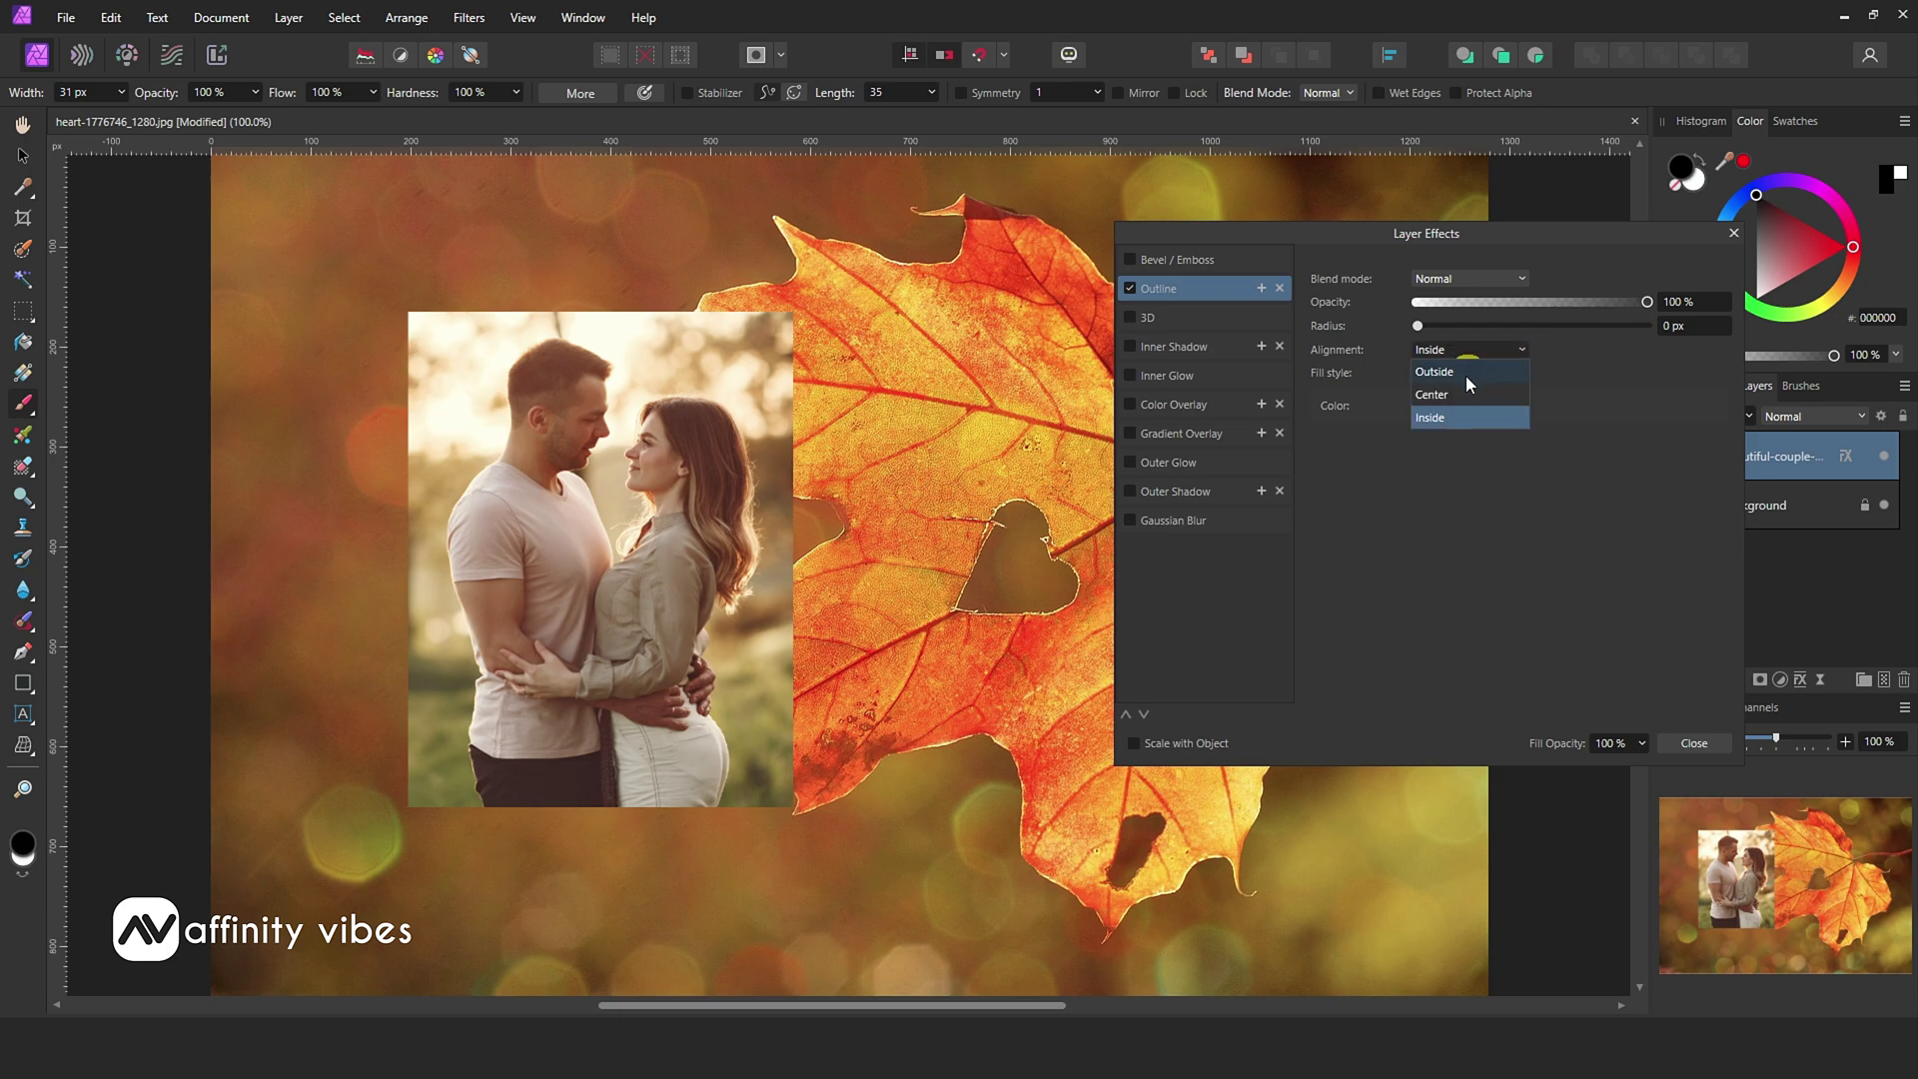
click(1447, 418)
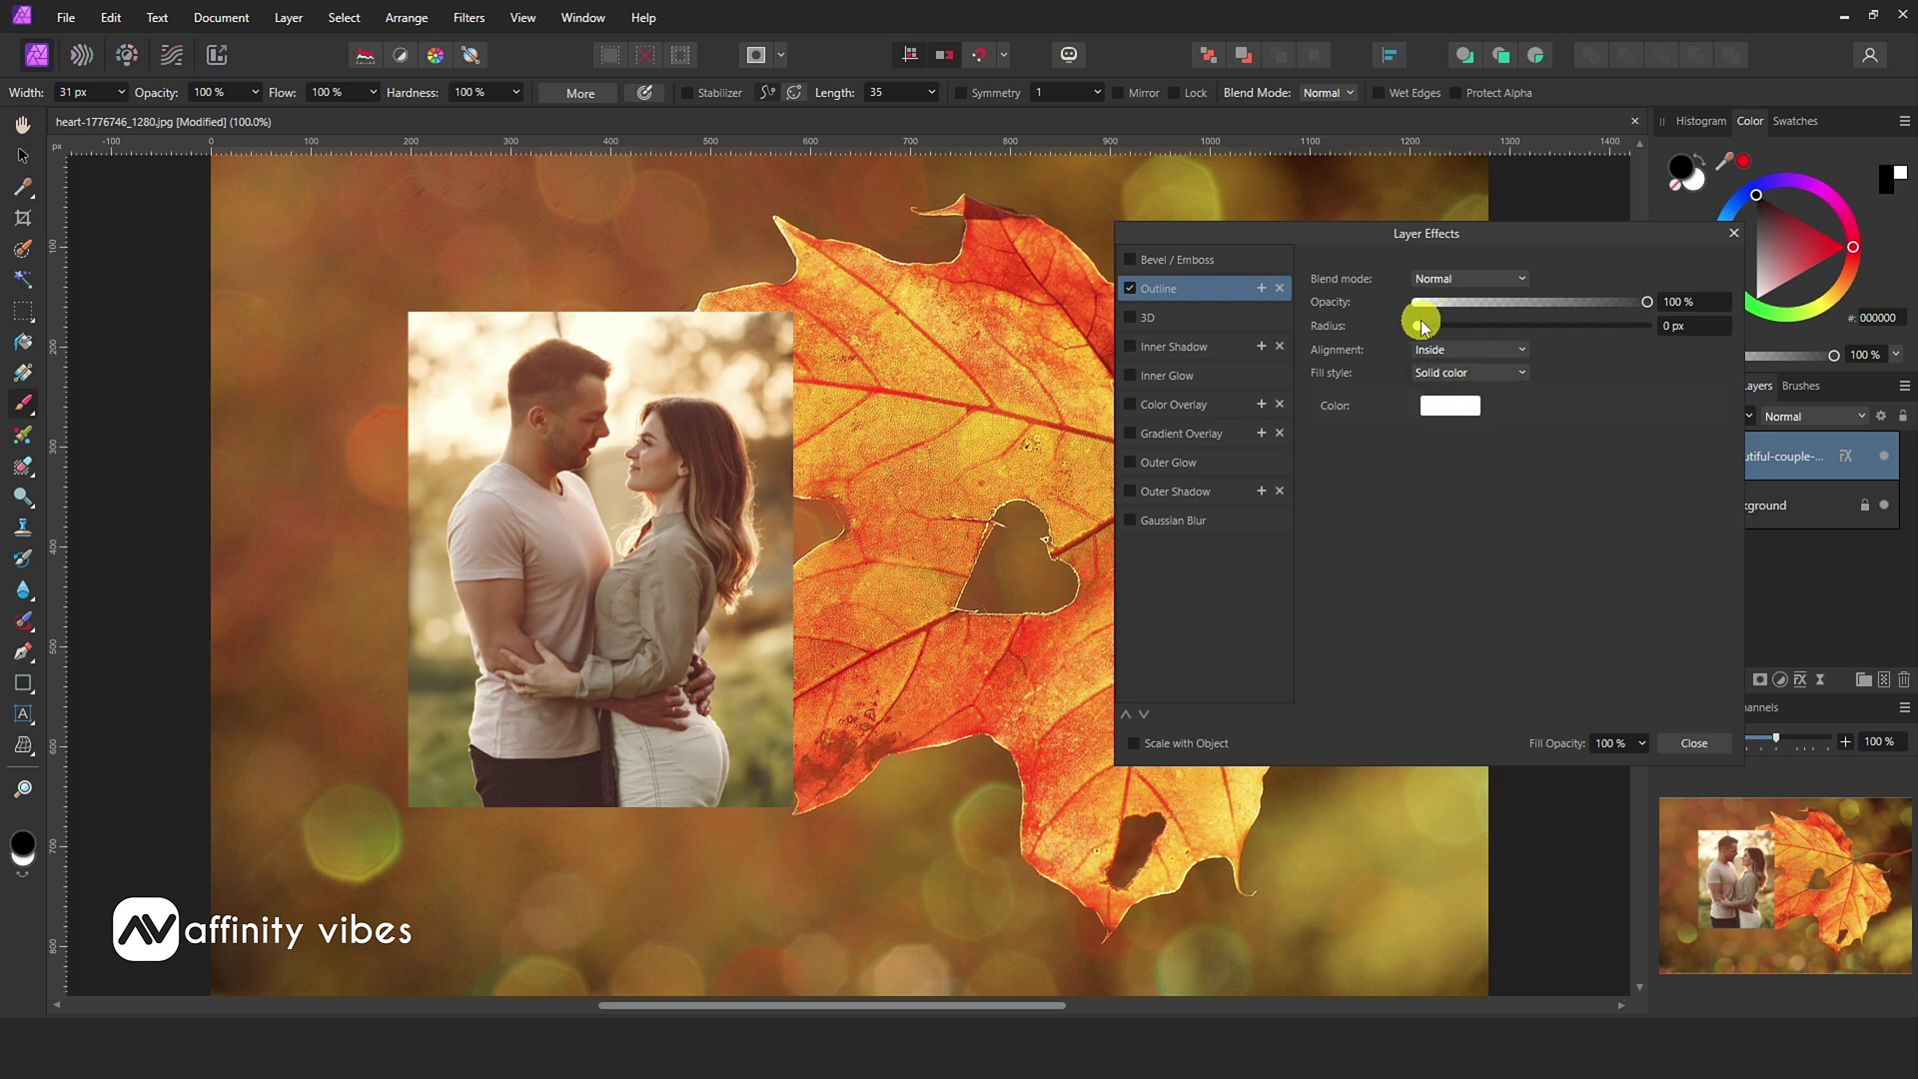
drag(1419, 325, 1510, 335)
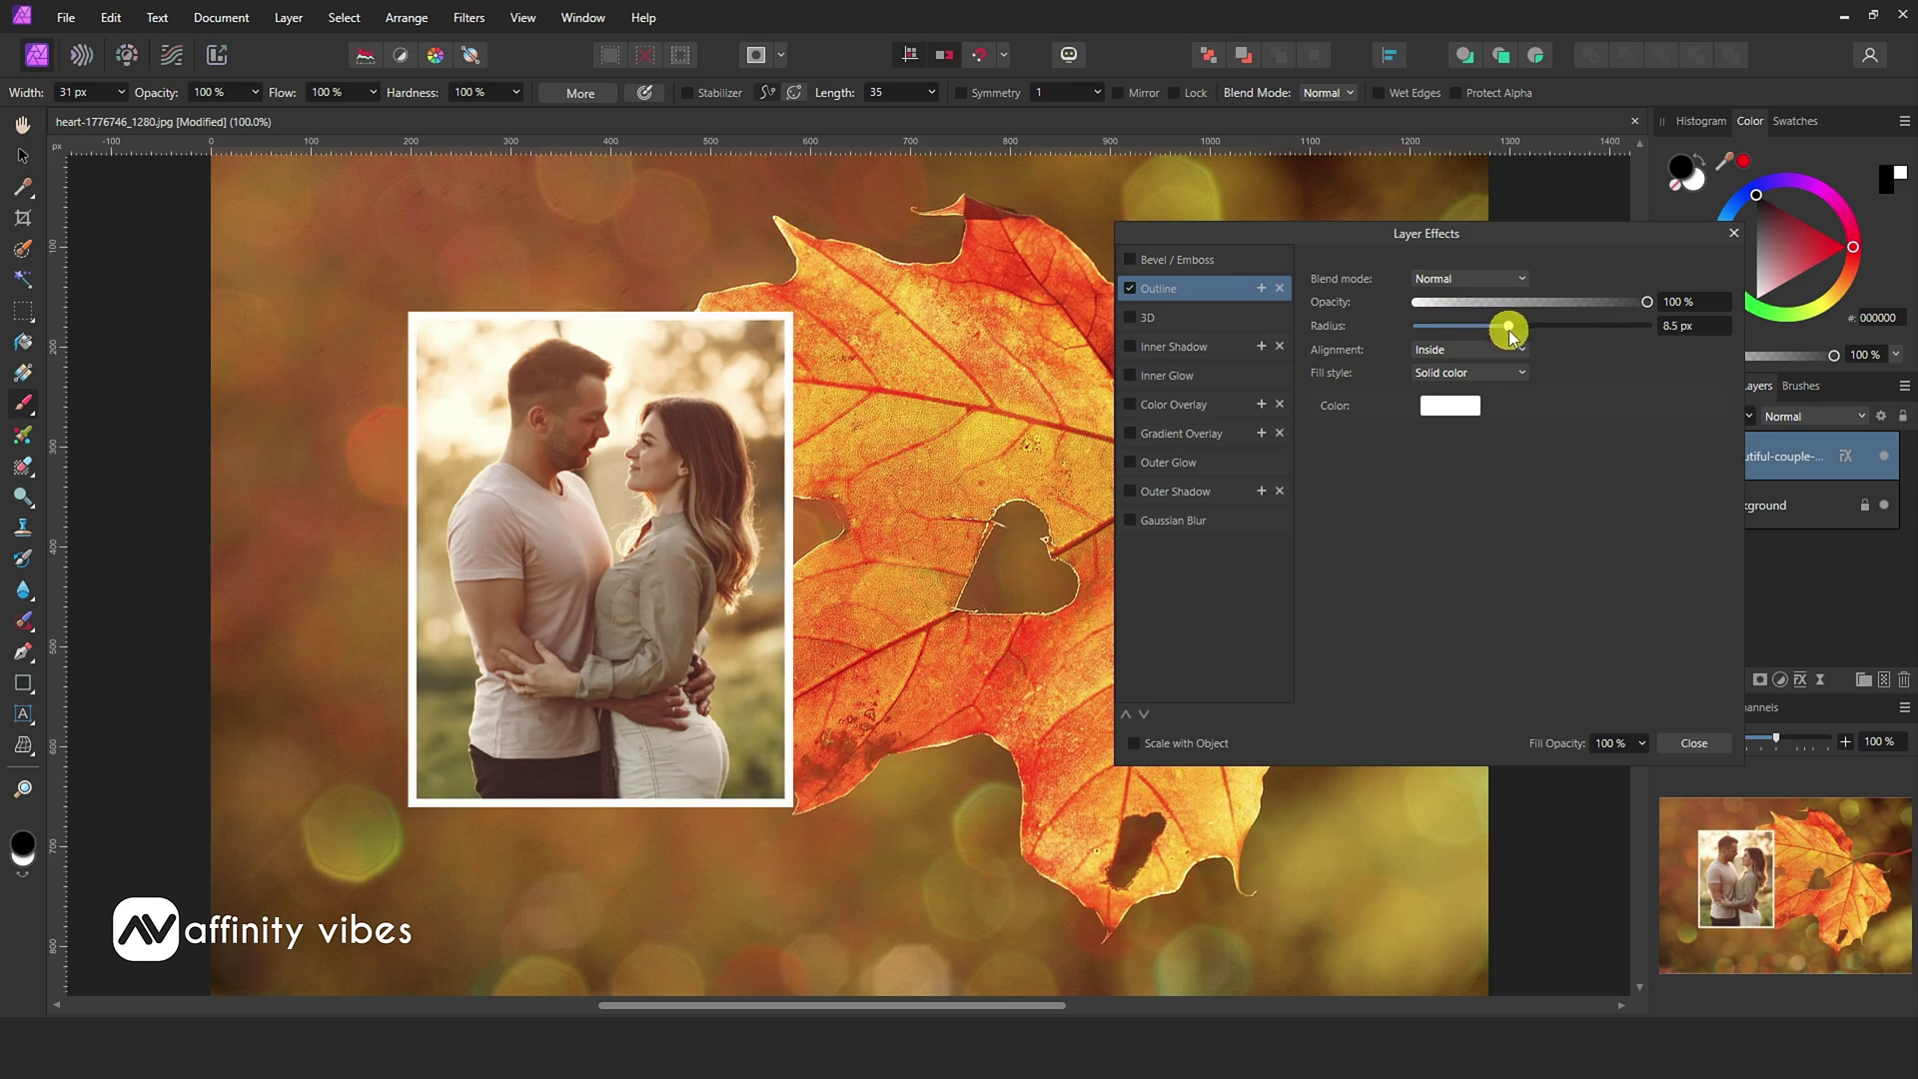
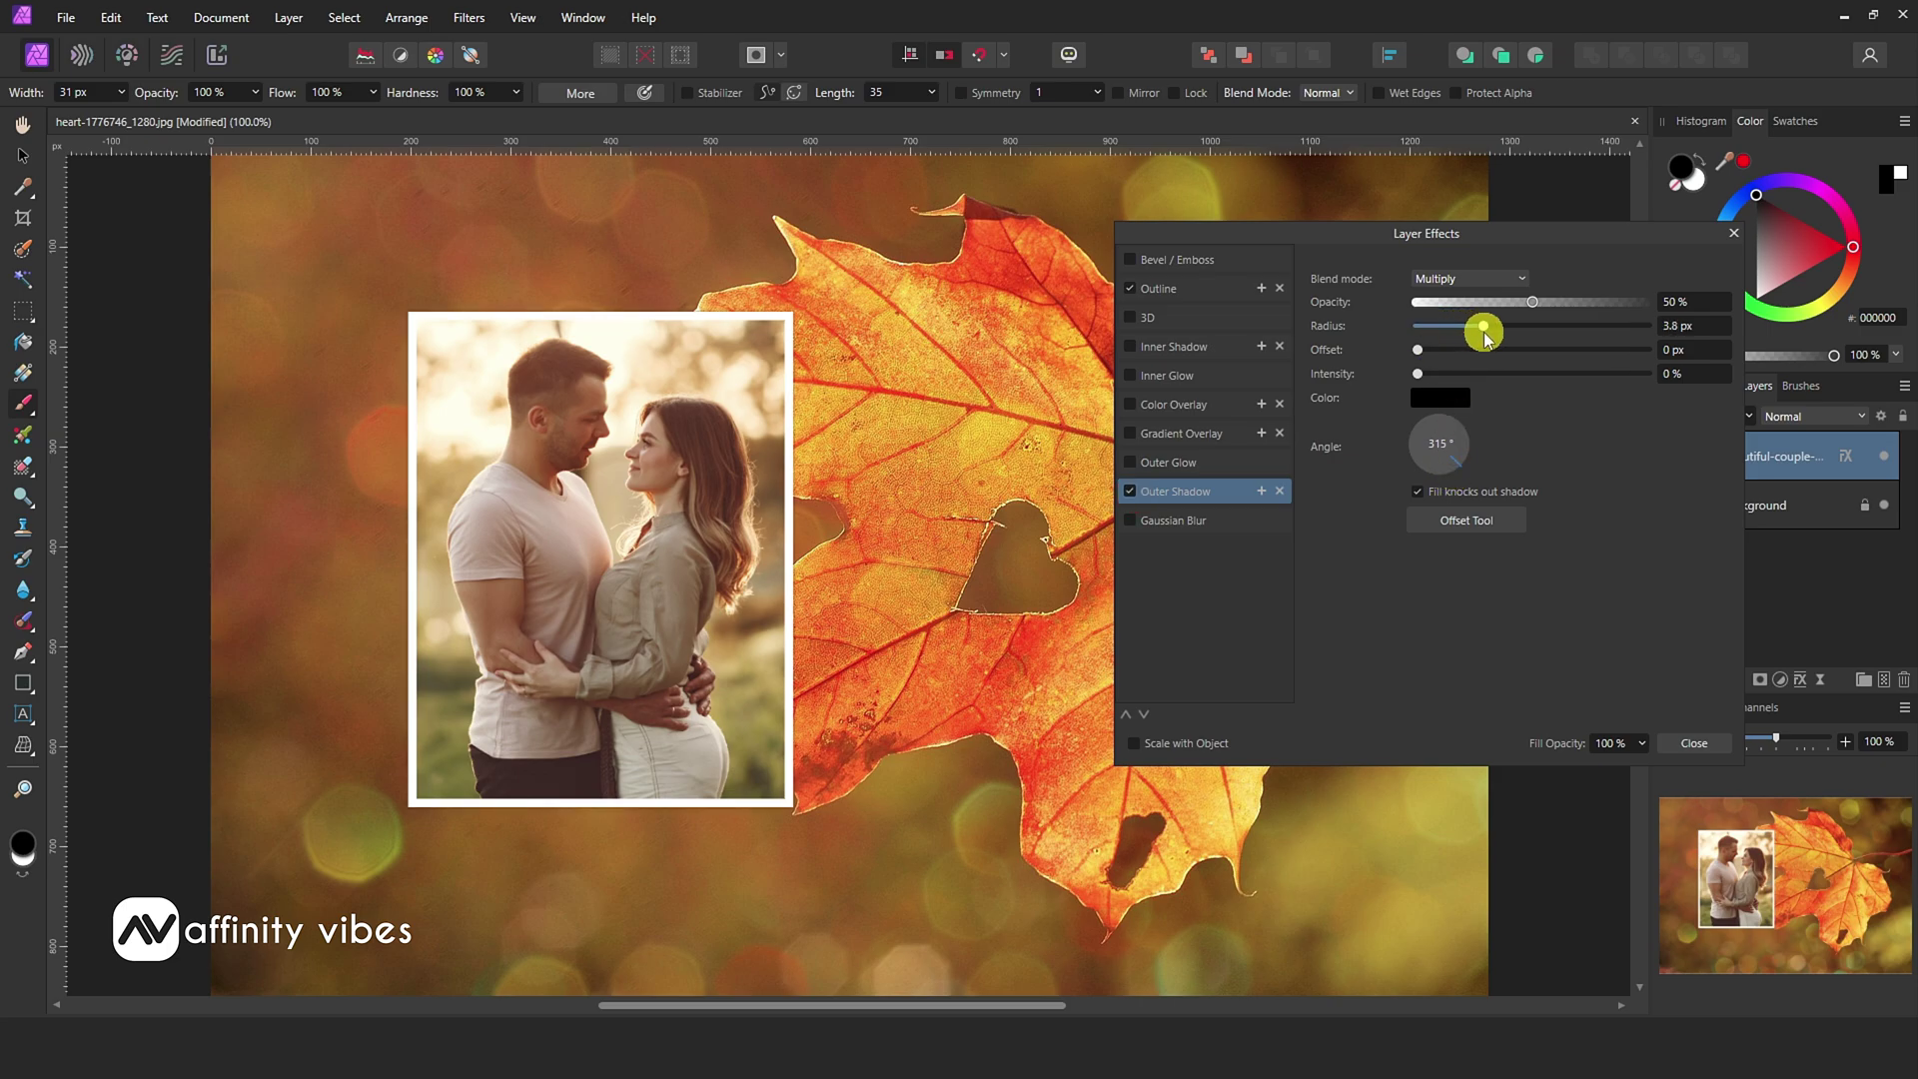
drag(1448, 354, 1501, 380)
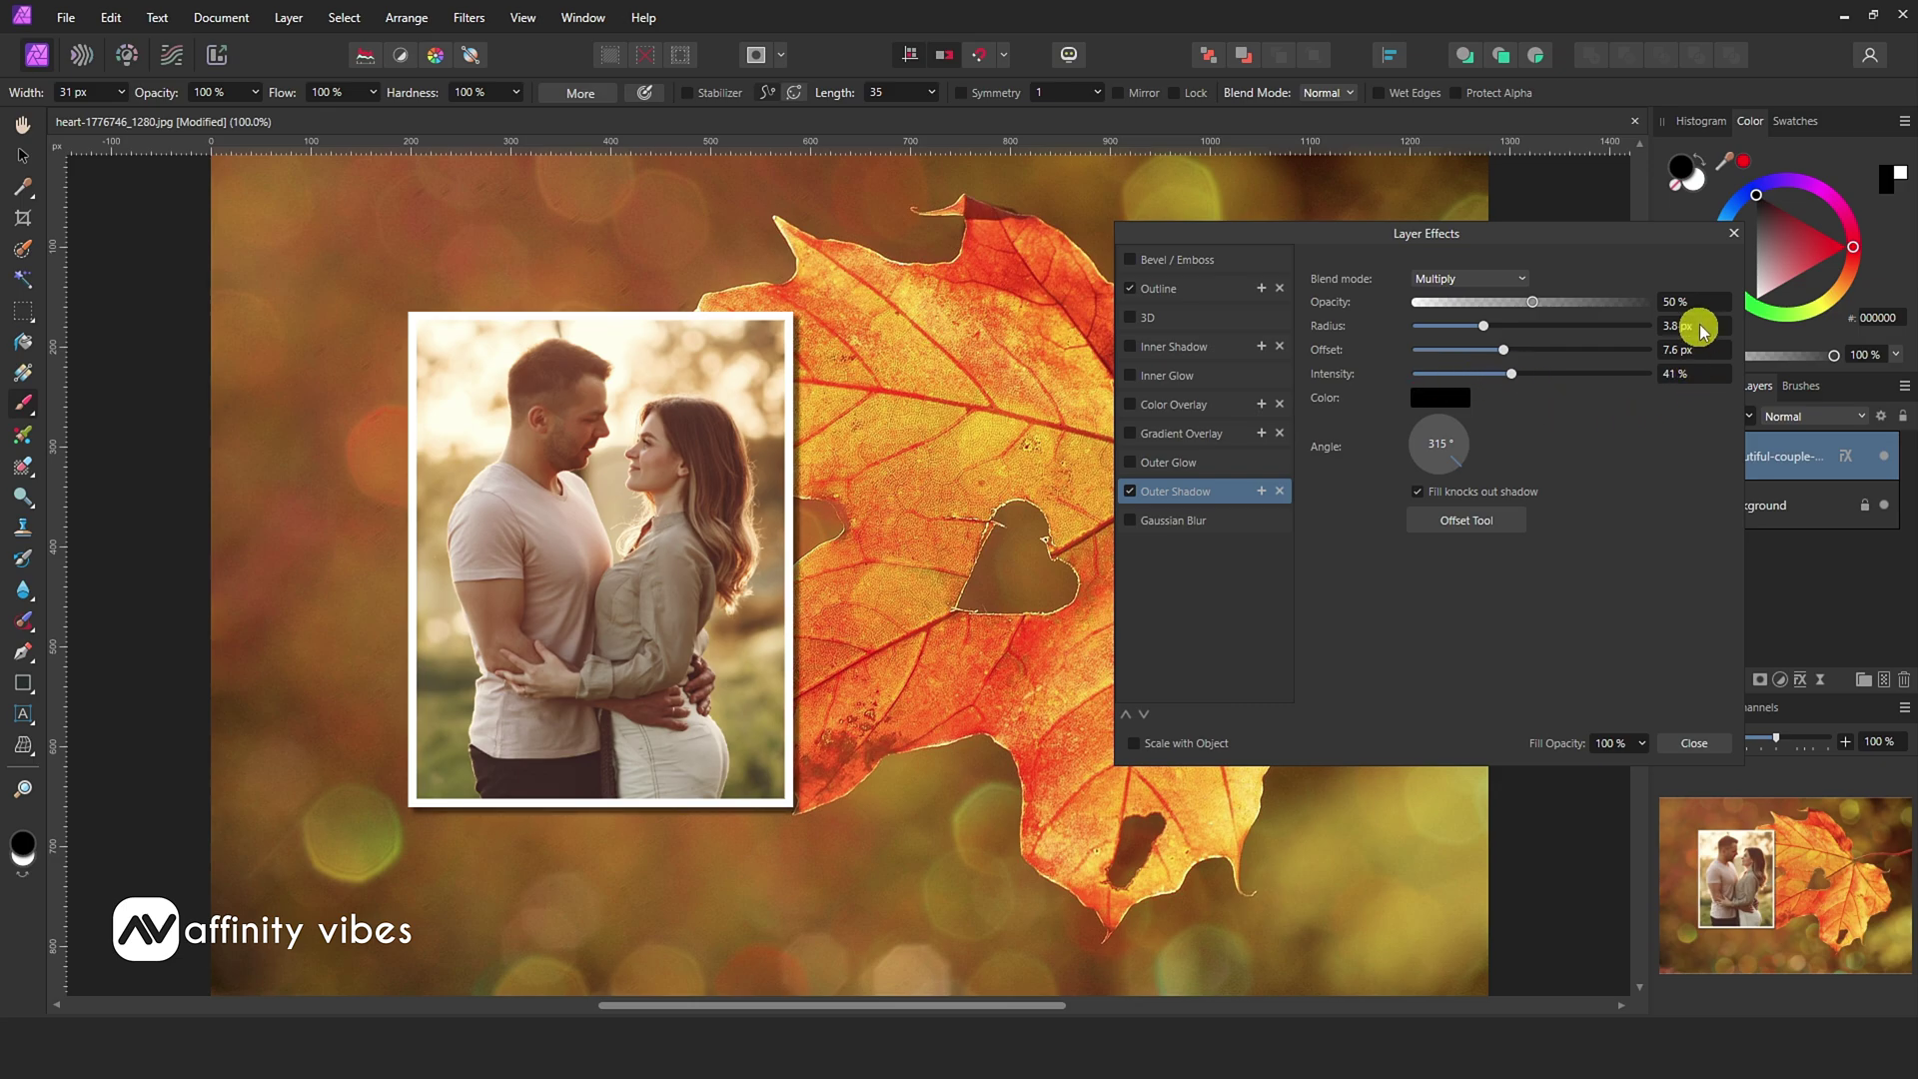
click(1733, 240)
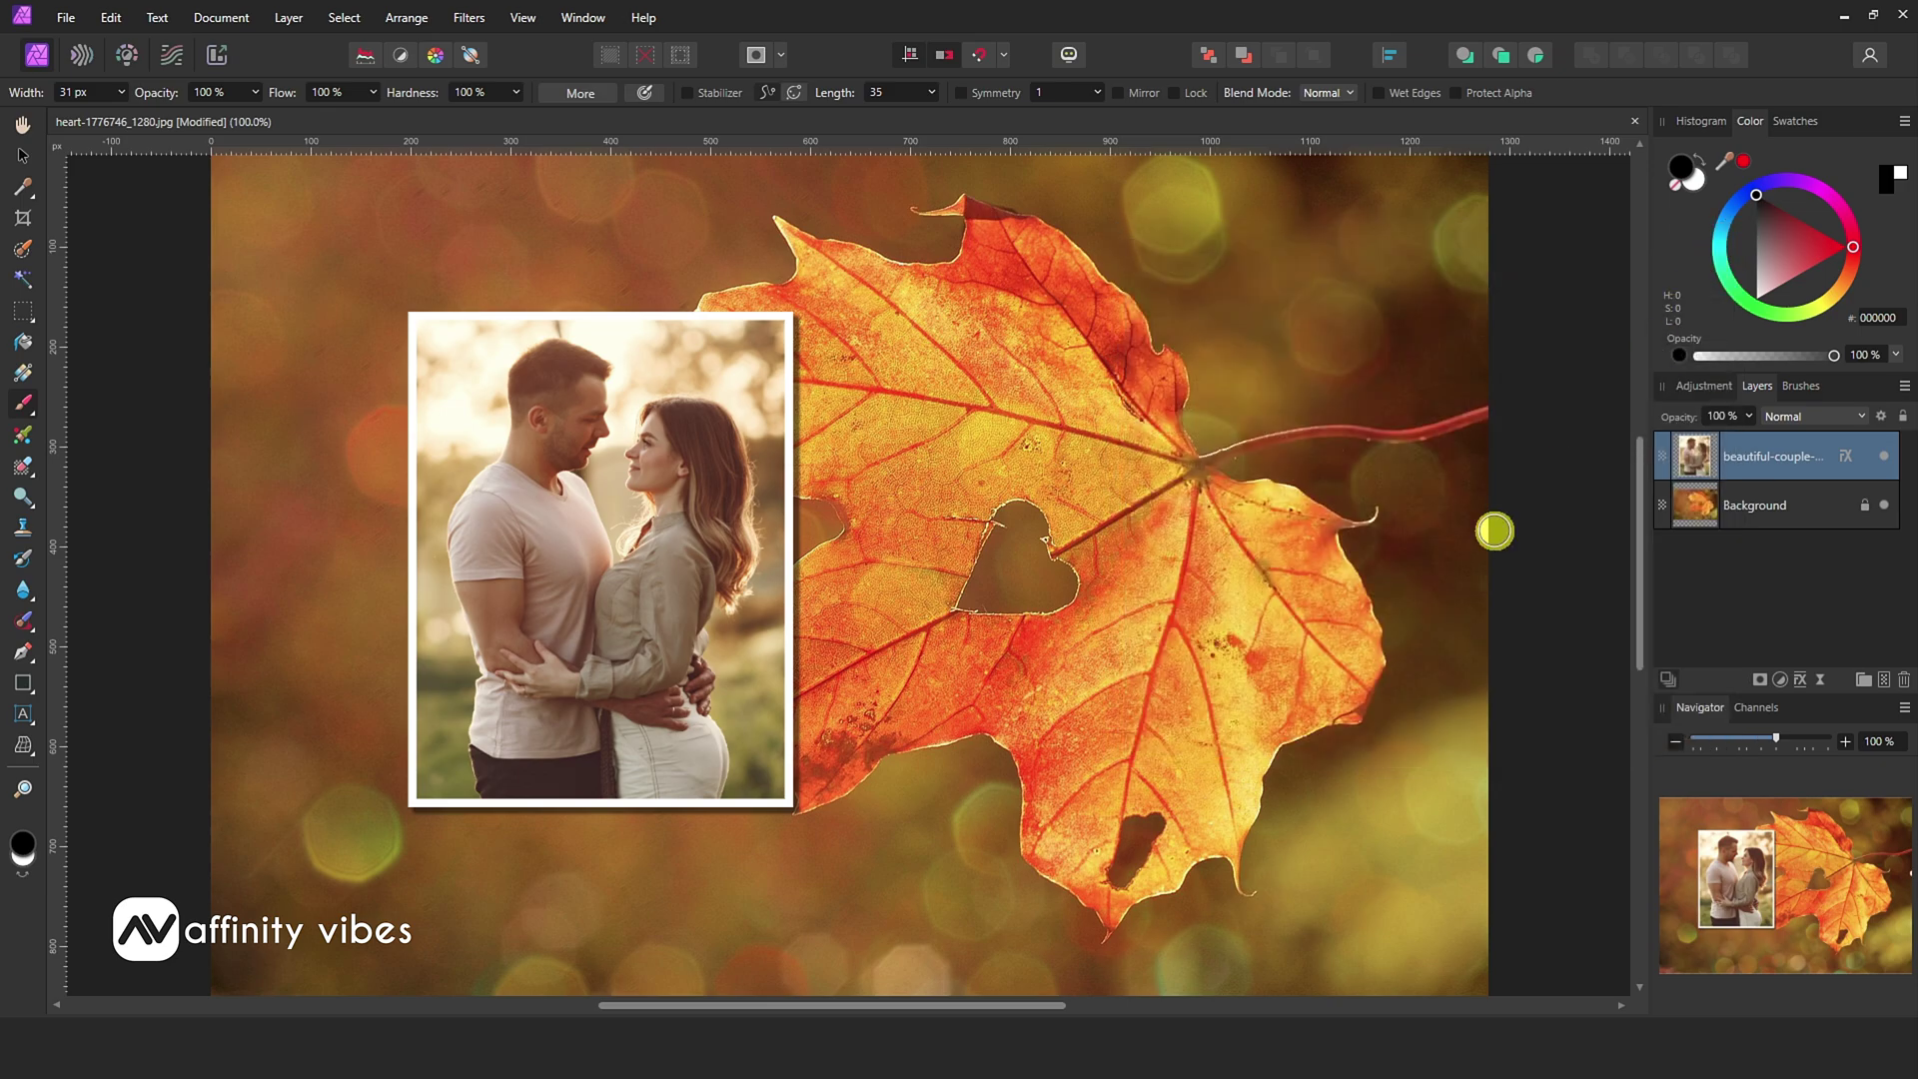
Enlarge the framed couple photo and position it over the left part of the background with an even margin, and deselect it.
key(ctrl+minus)
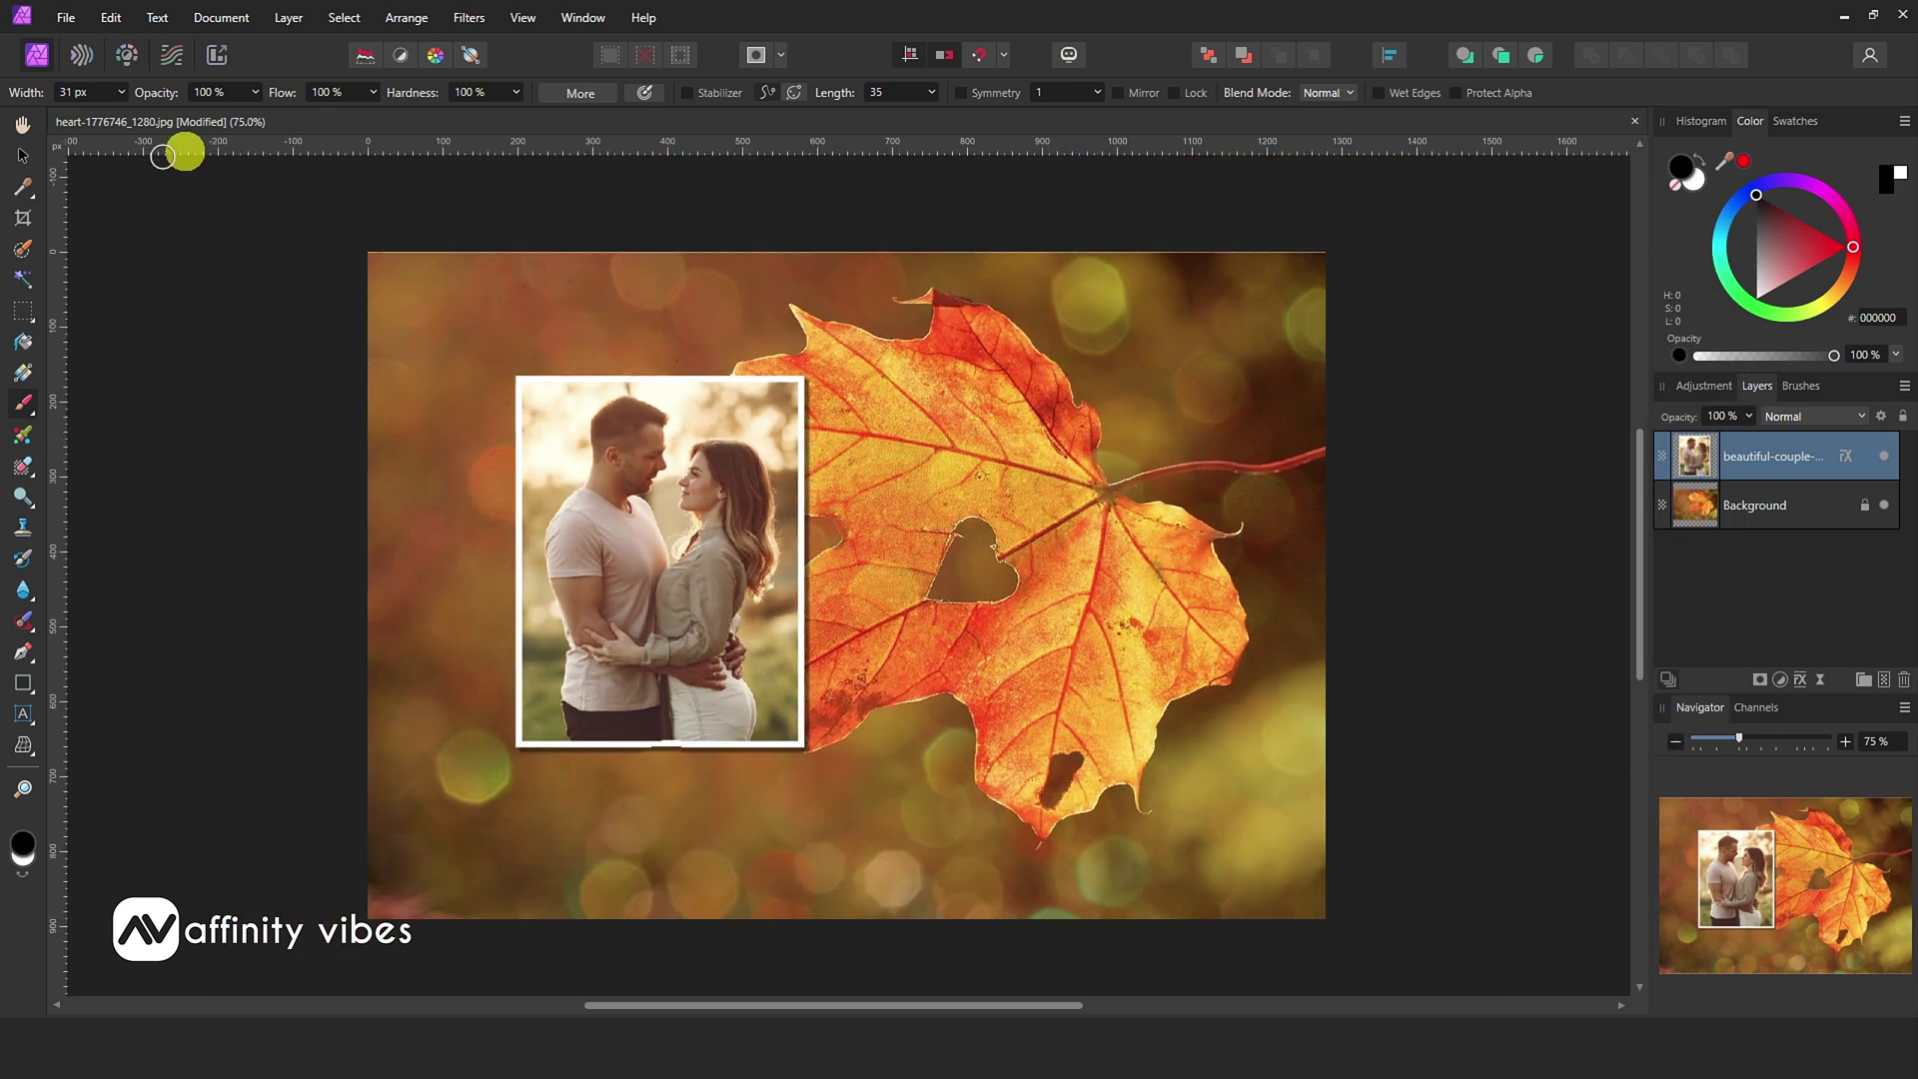
click(22, 155)
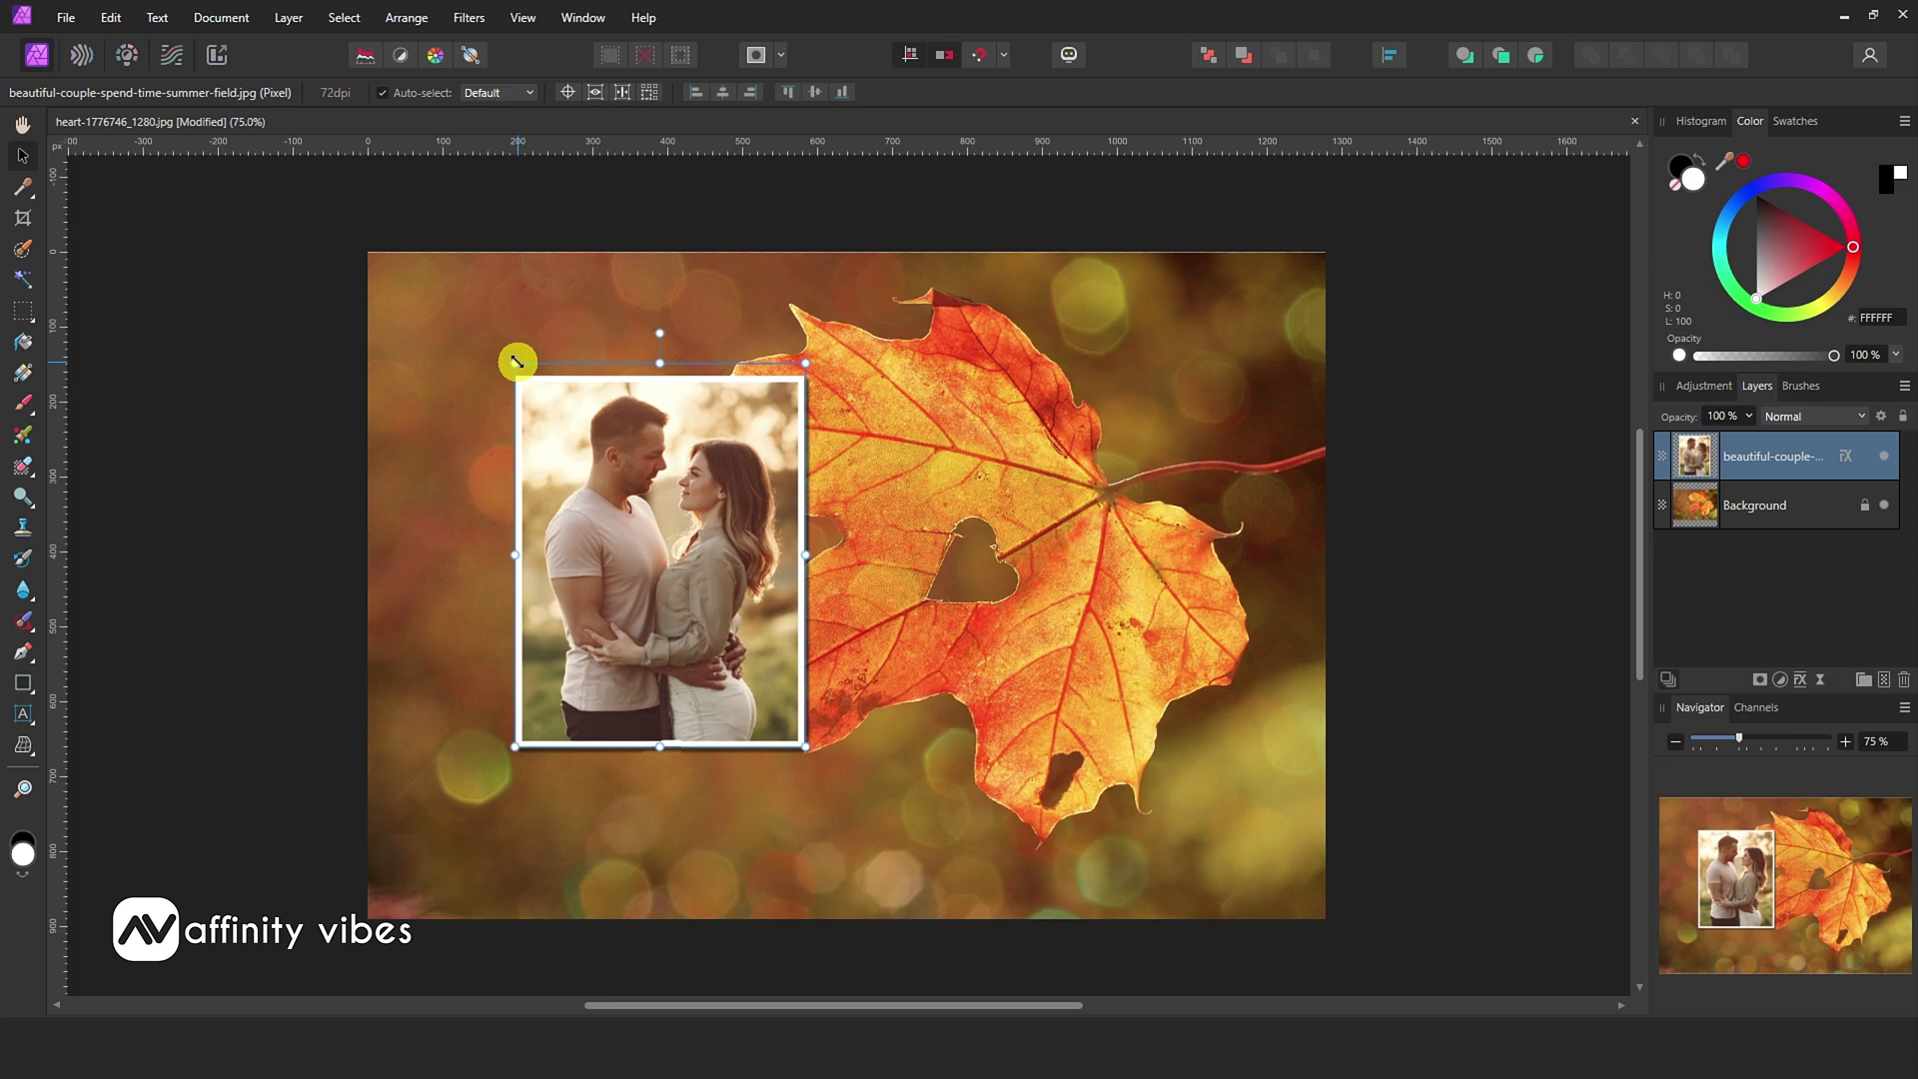
drag(516, 362, 451, 353)
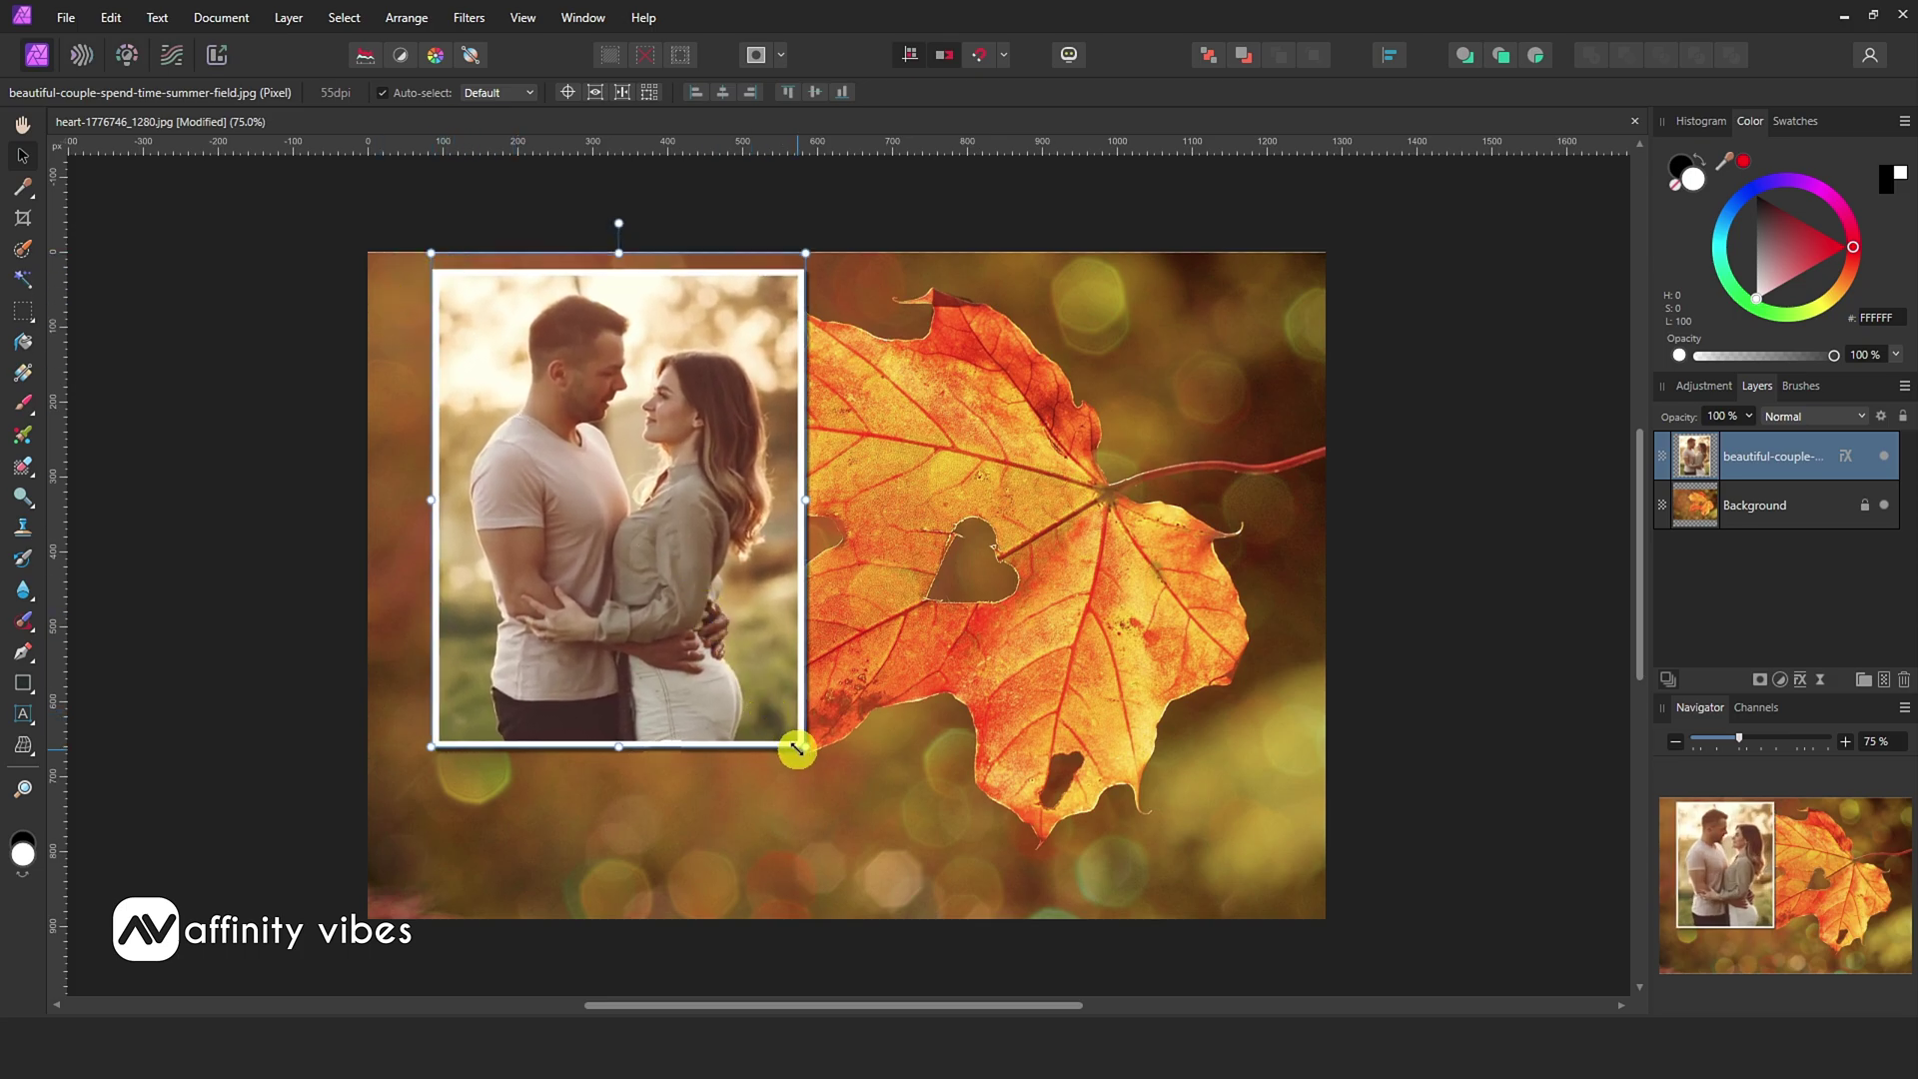
drag(815, 765, 889, 847)
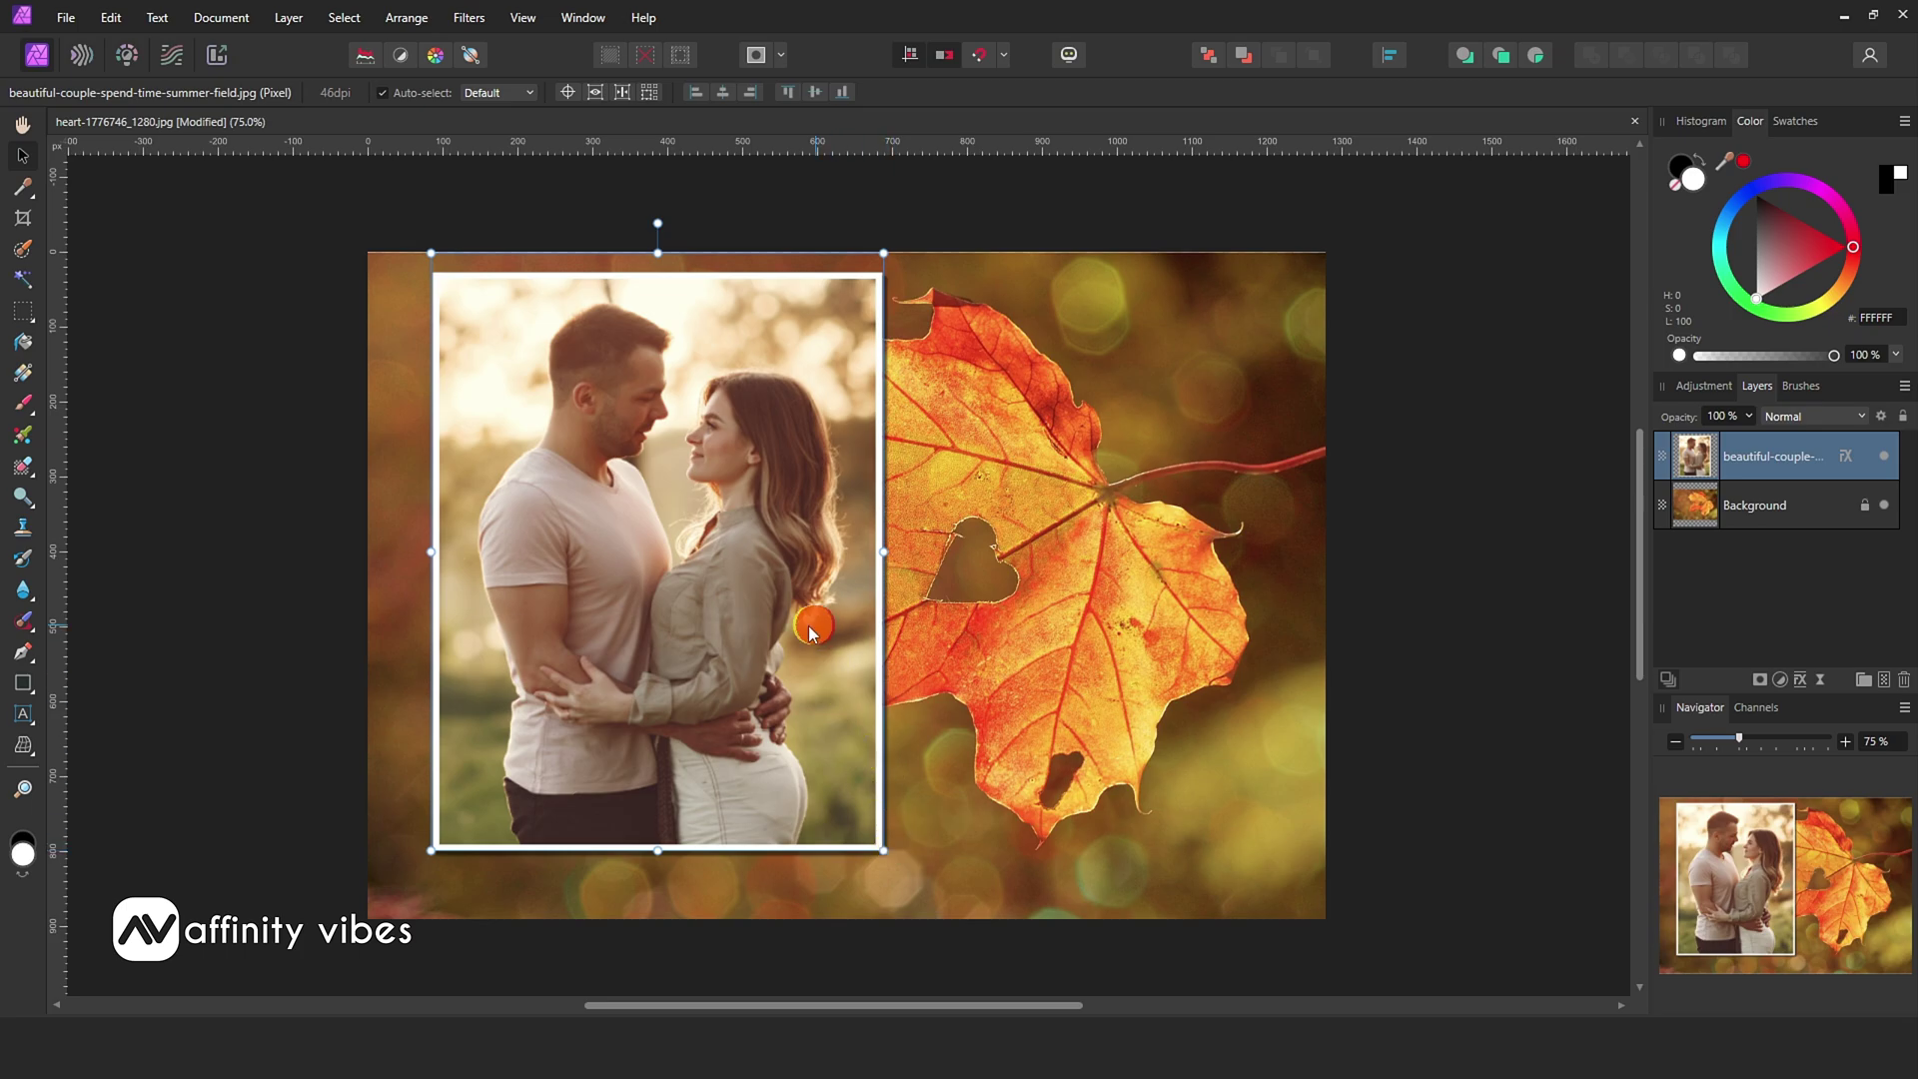
drag(815, 624, 776, 655)
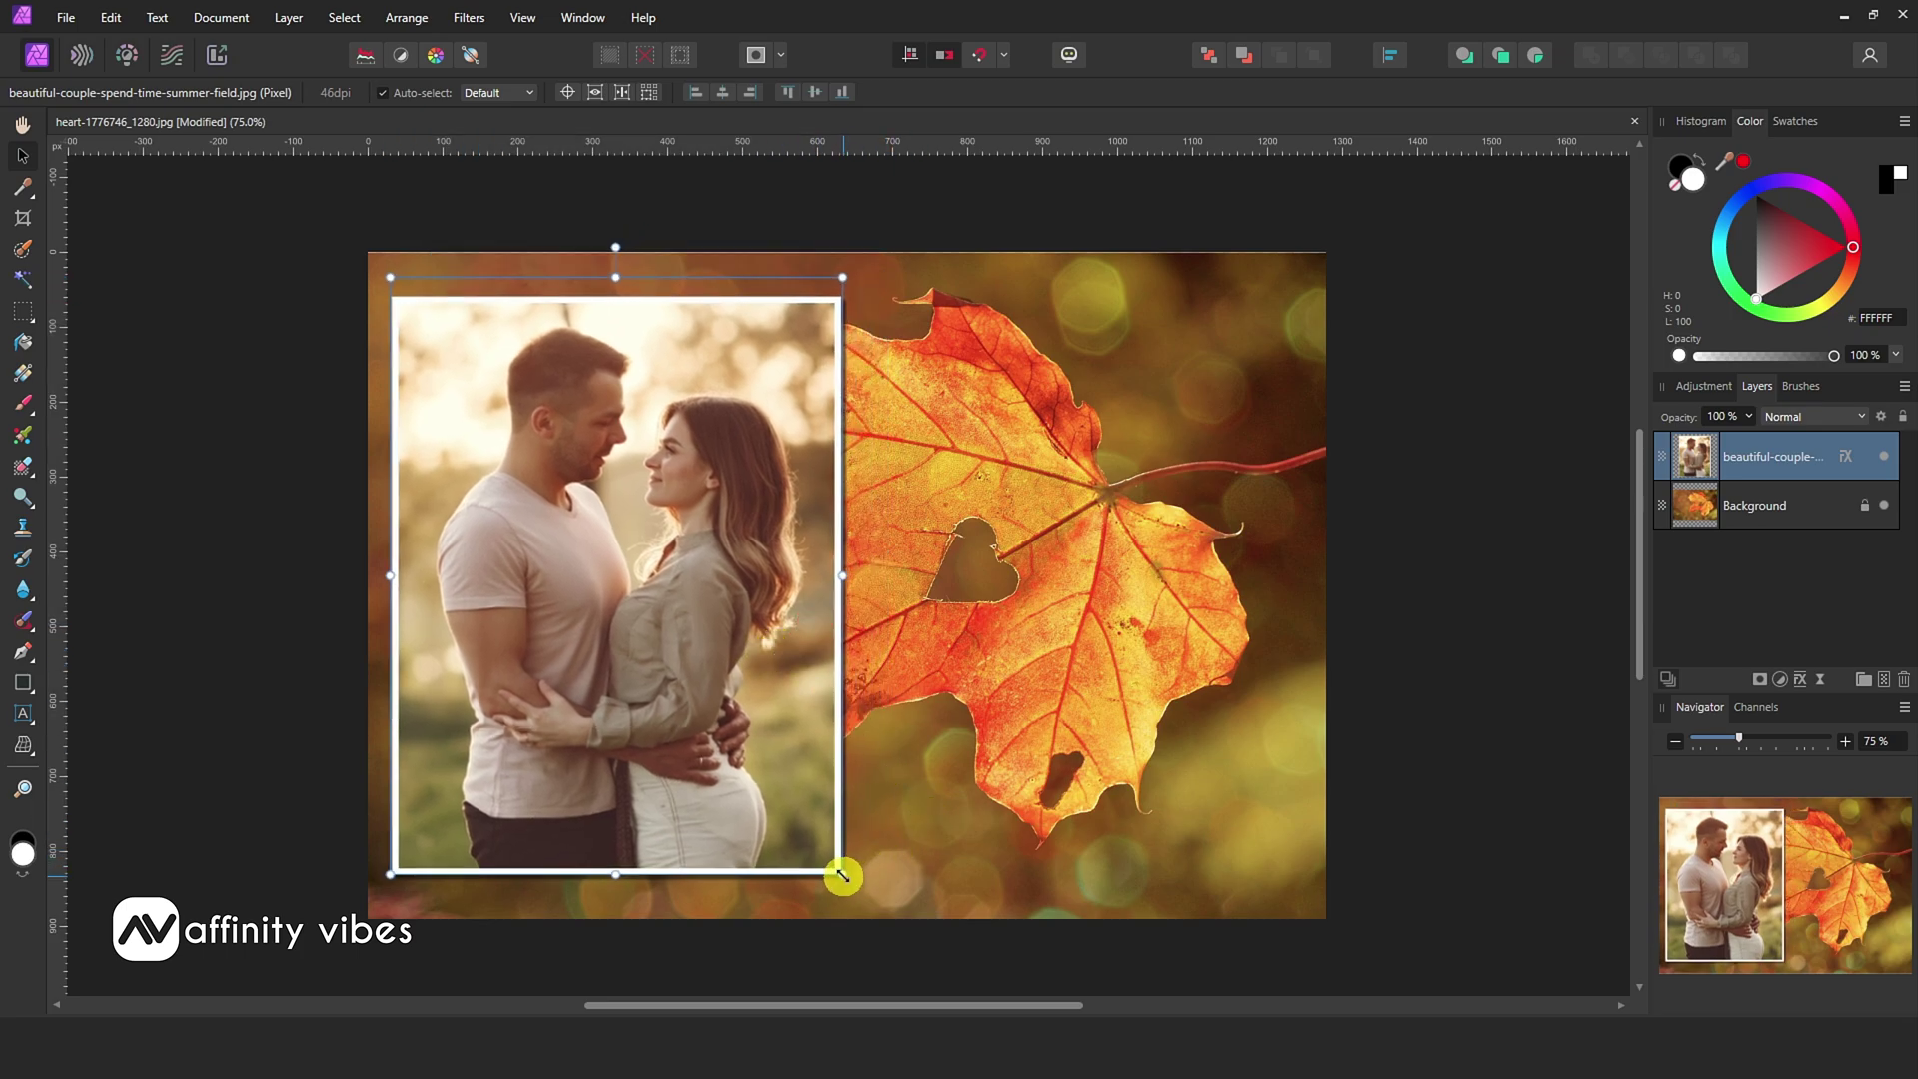
drag(843, 876, 810, 832)
drag(635, 501, 645, 523)
click(1455, 463)
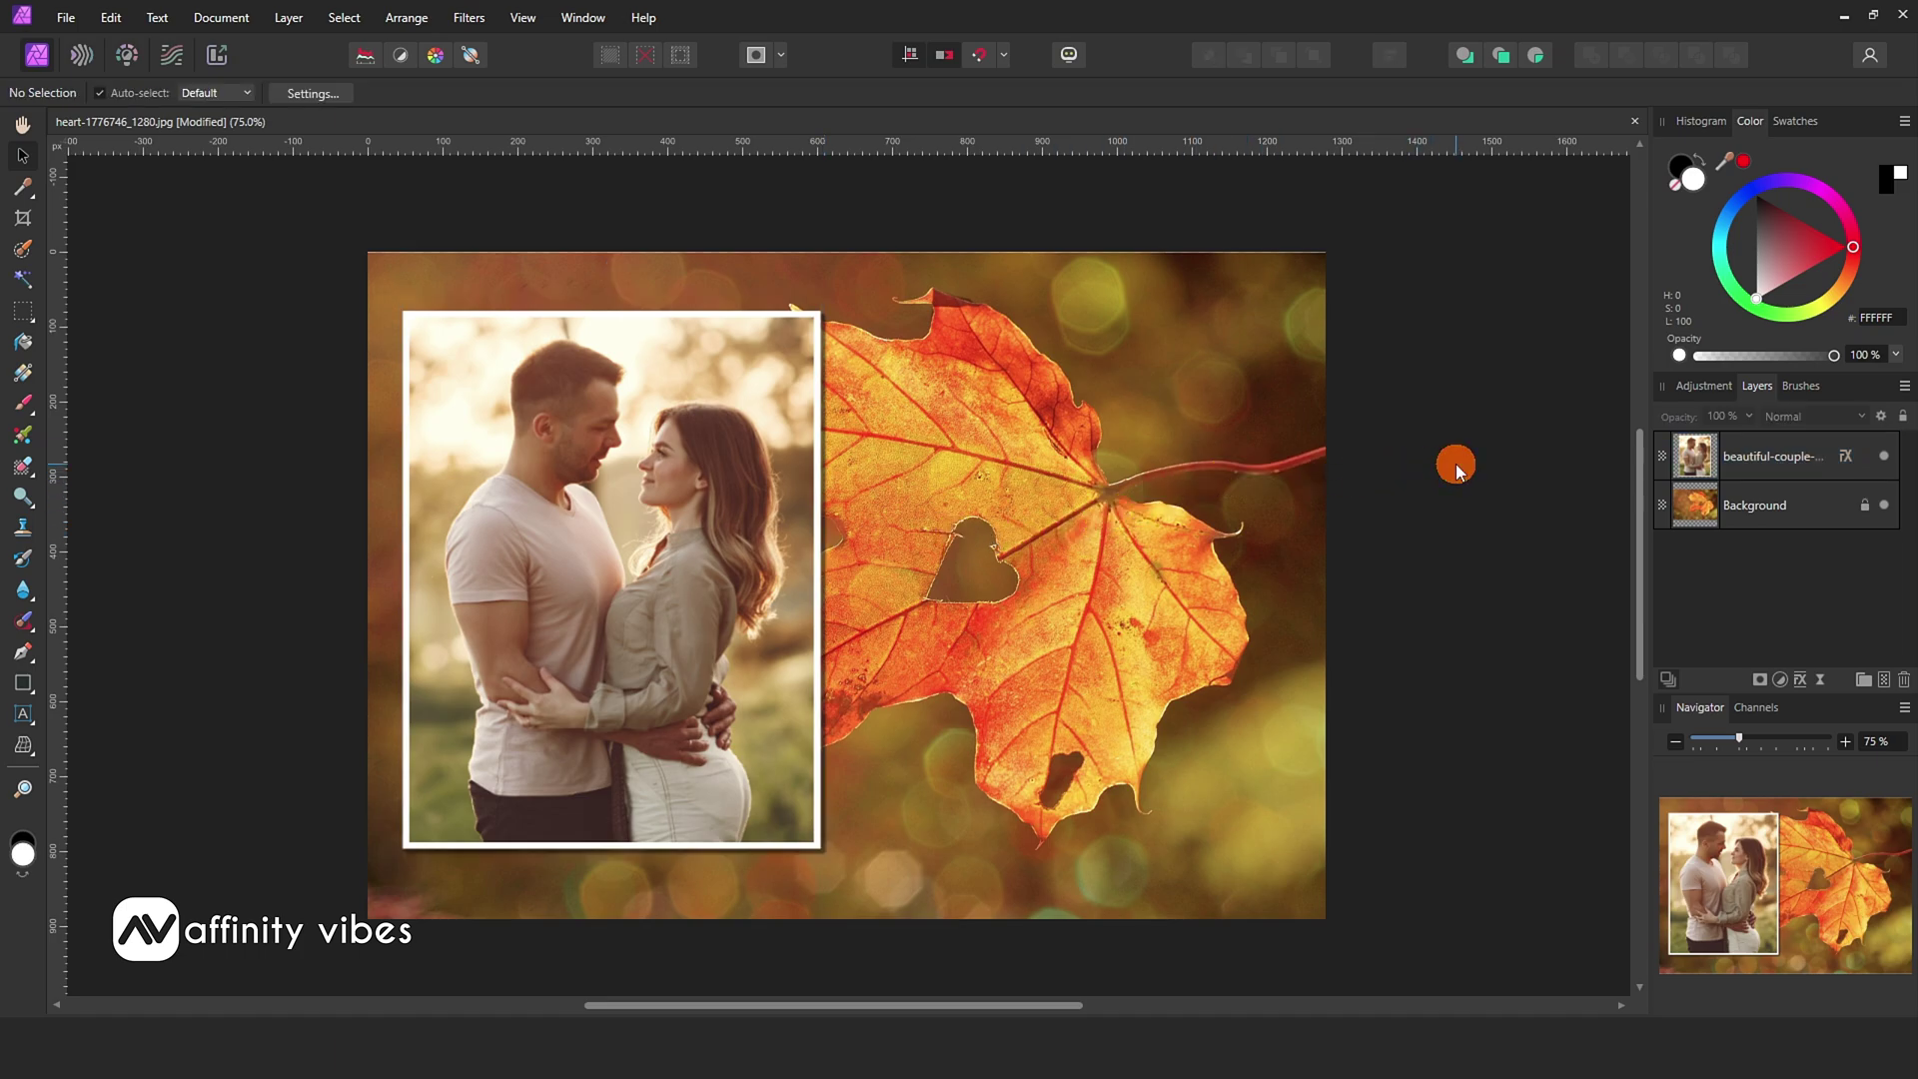
Group the couple photo layer with the Background layer.
key(ctrl+minus)
key(ctrl+plus)
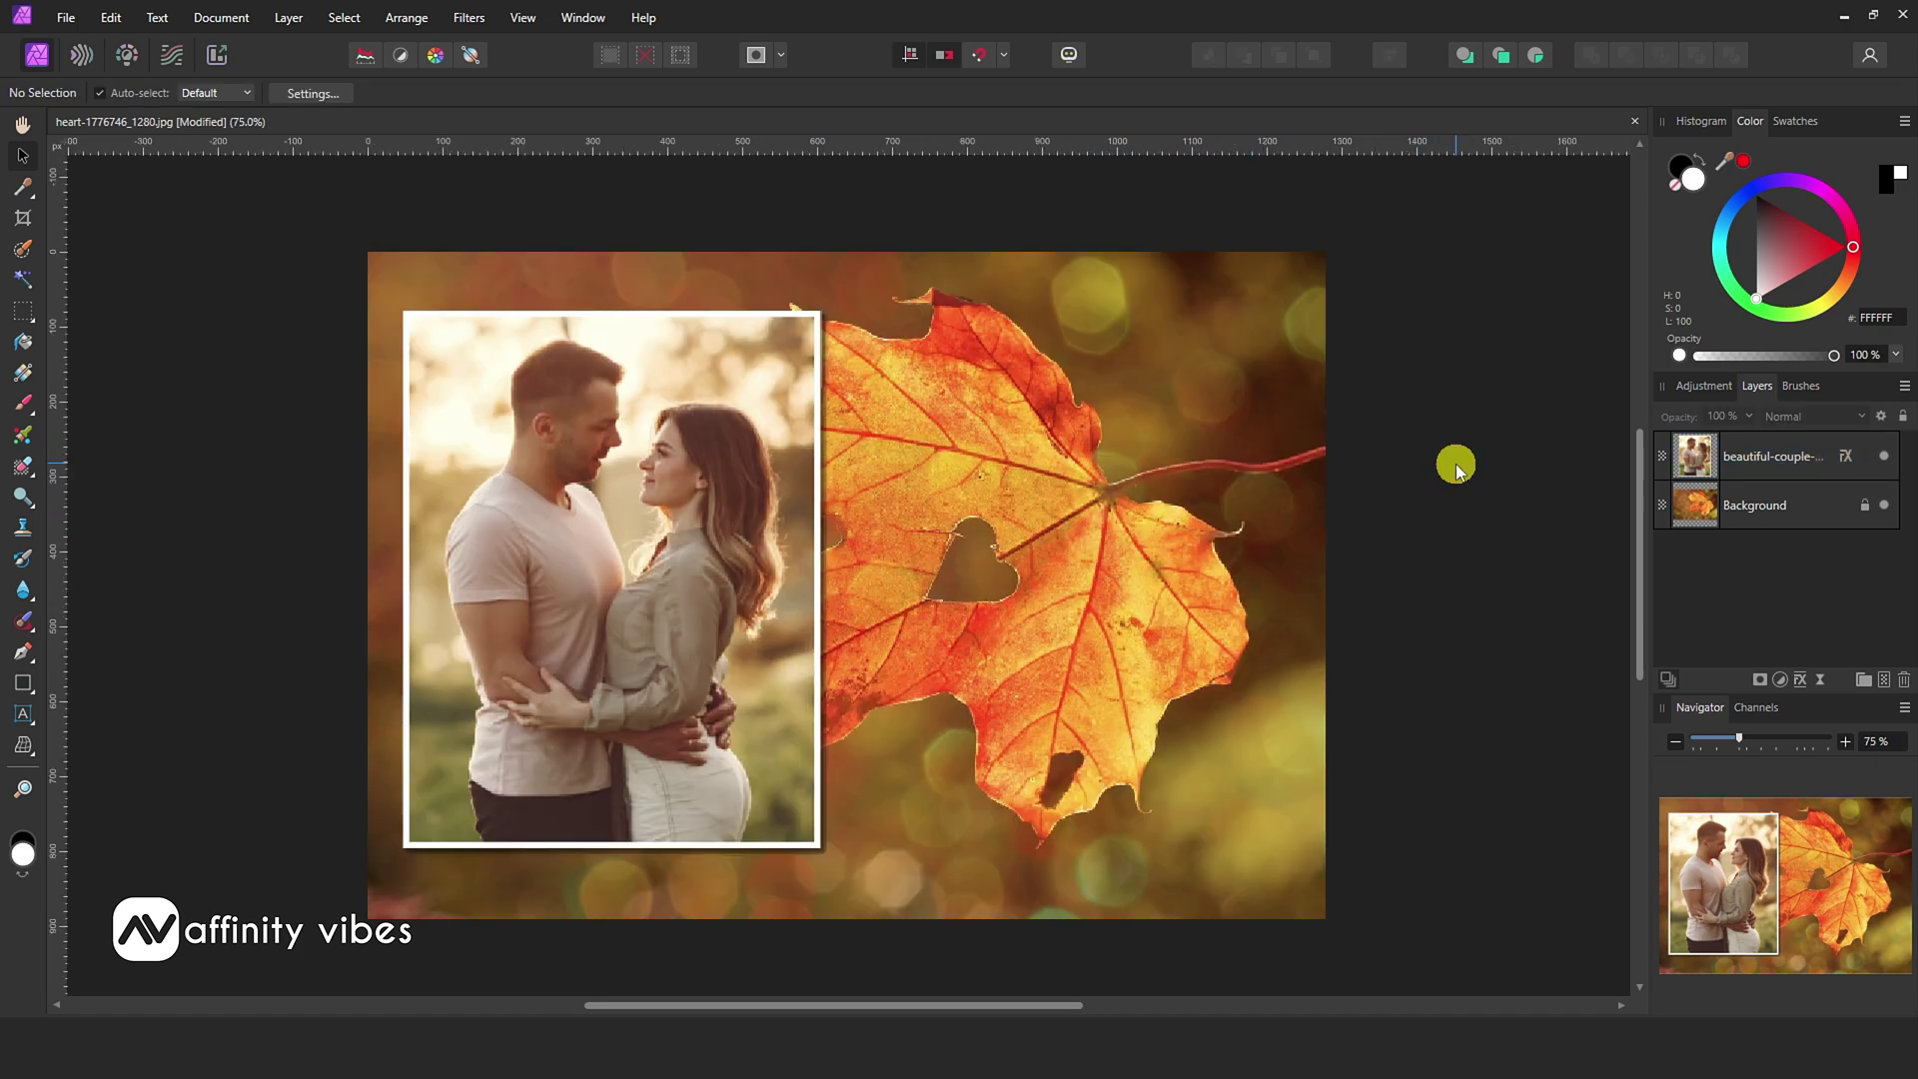
key(ctrl+plus)
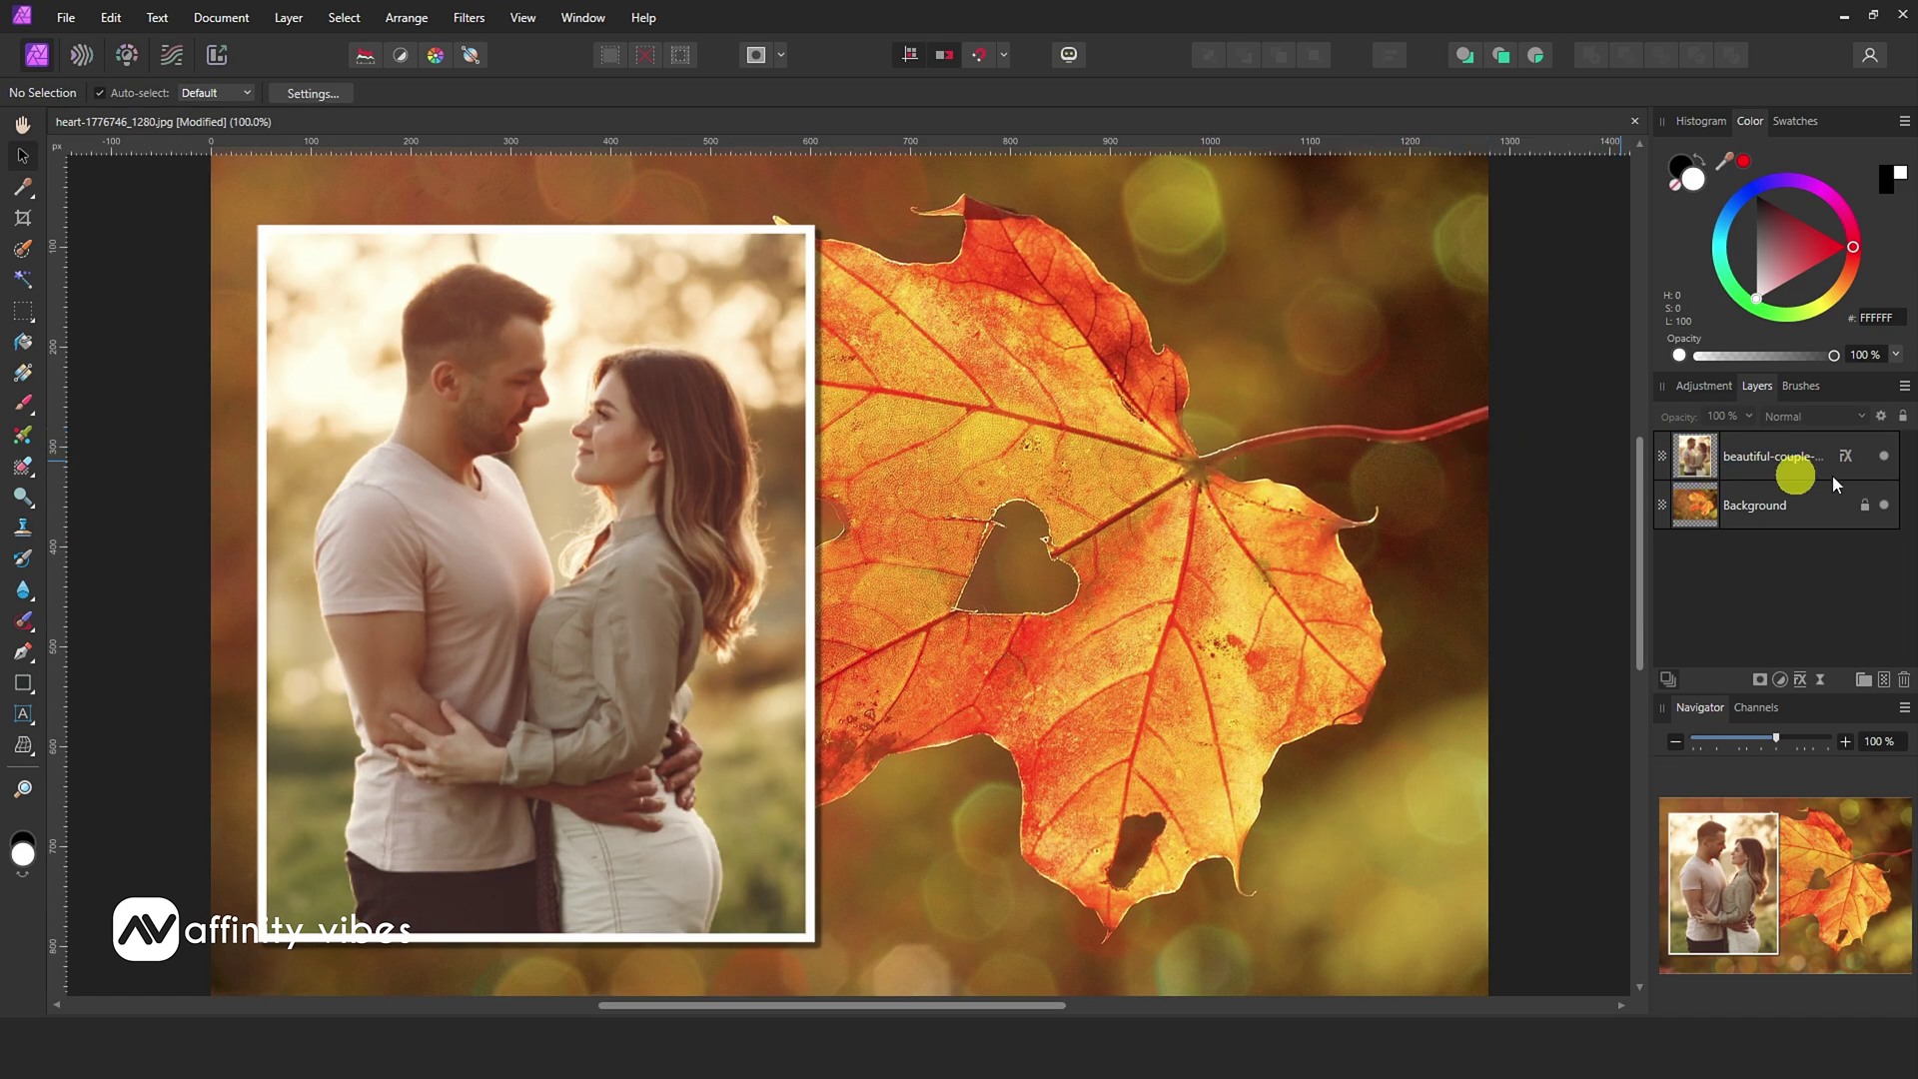
shift+click(1816, 504)
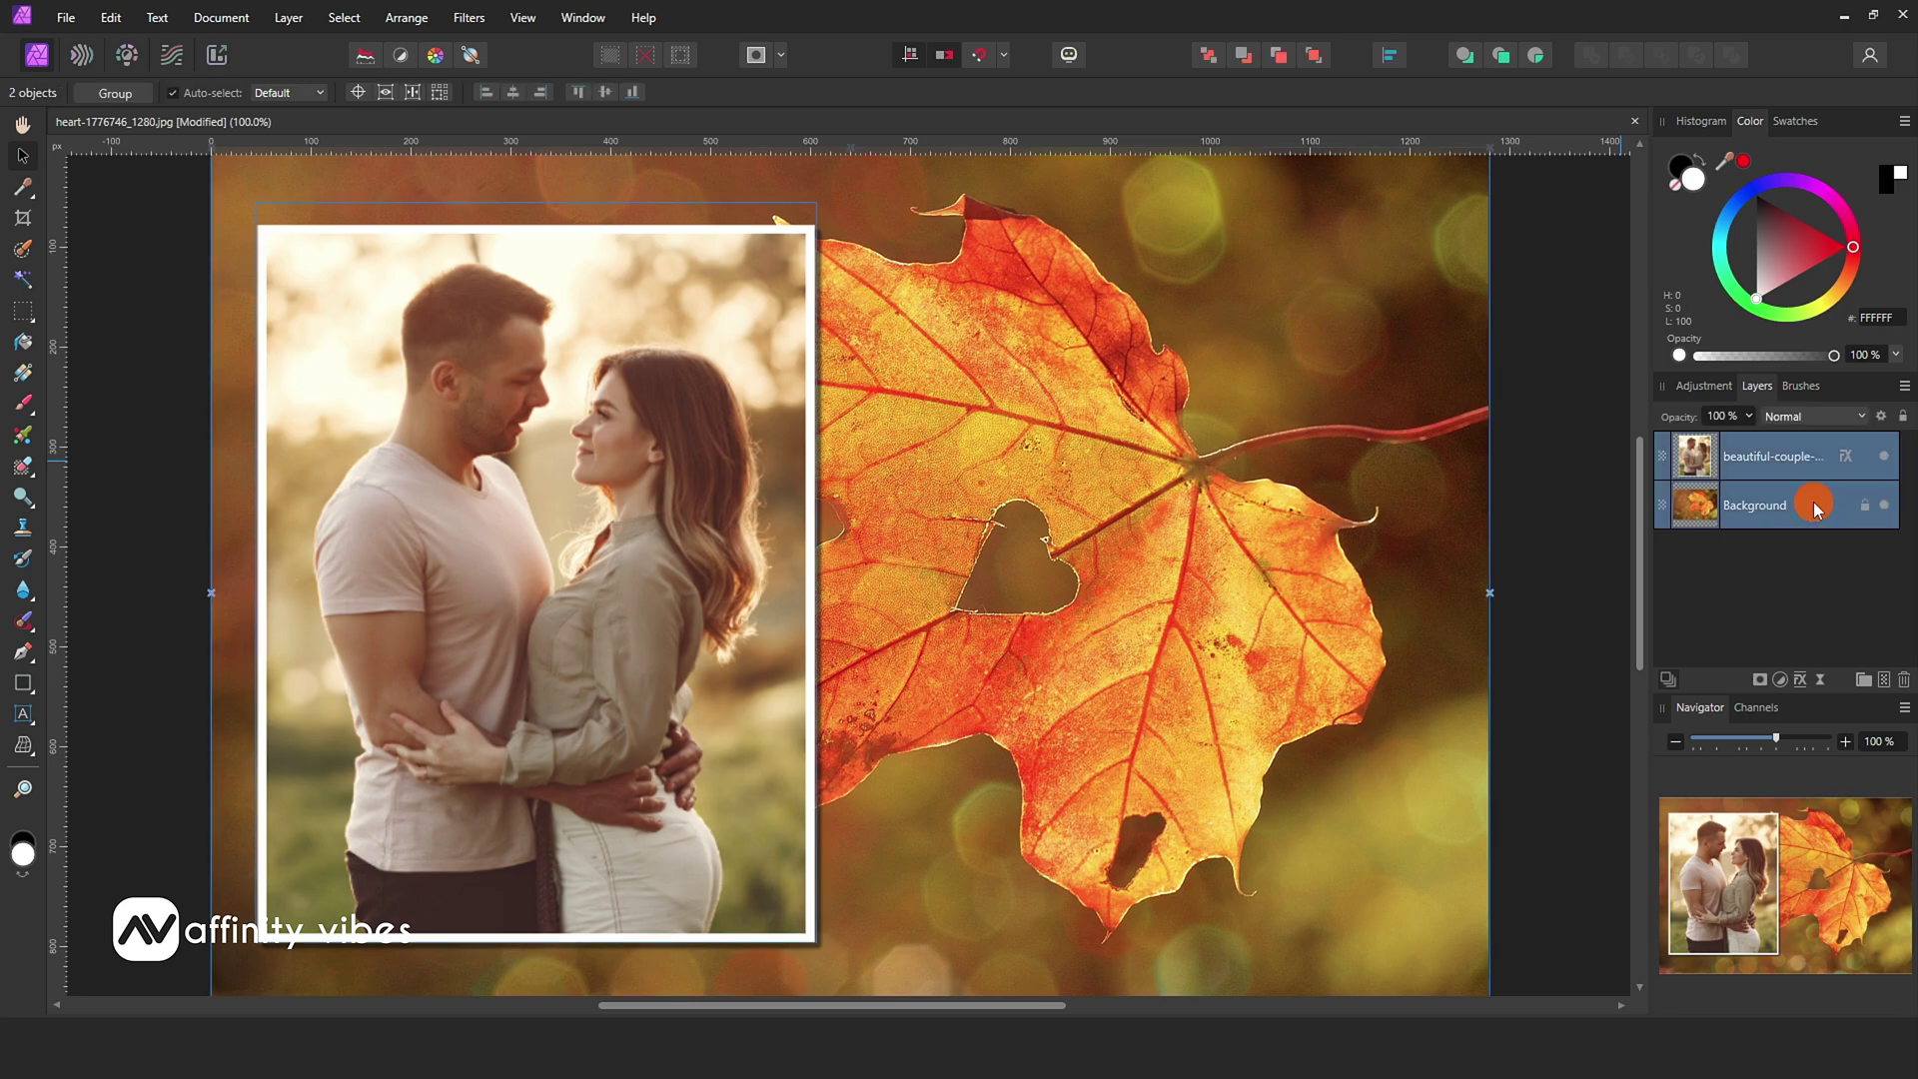
right_click(1816, 504)
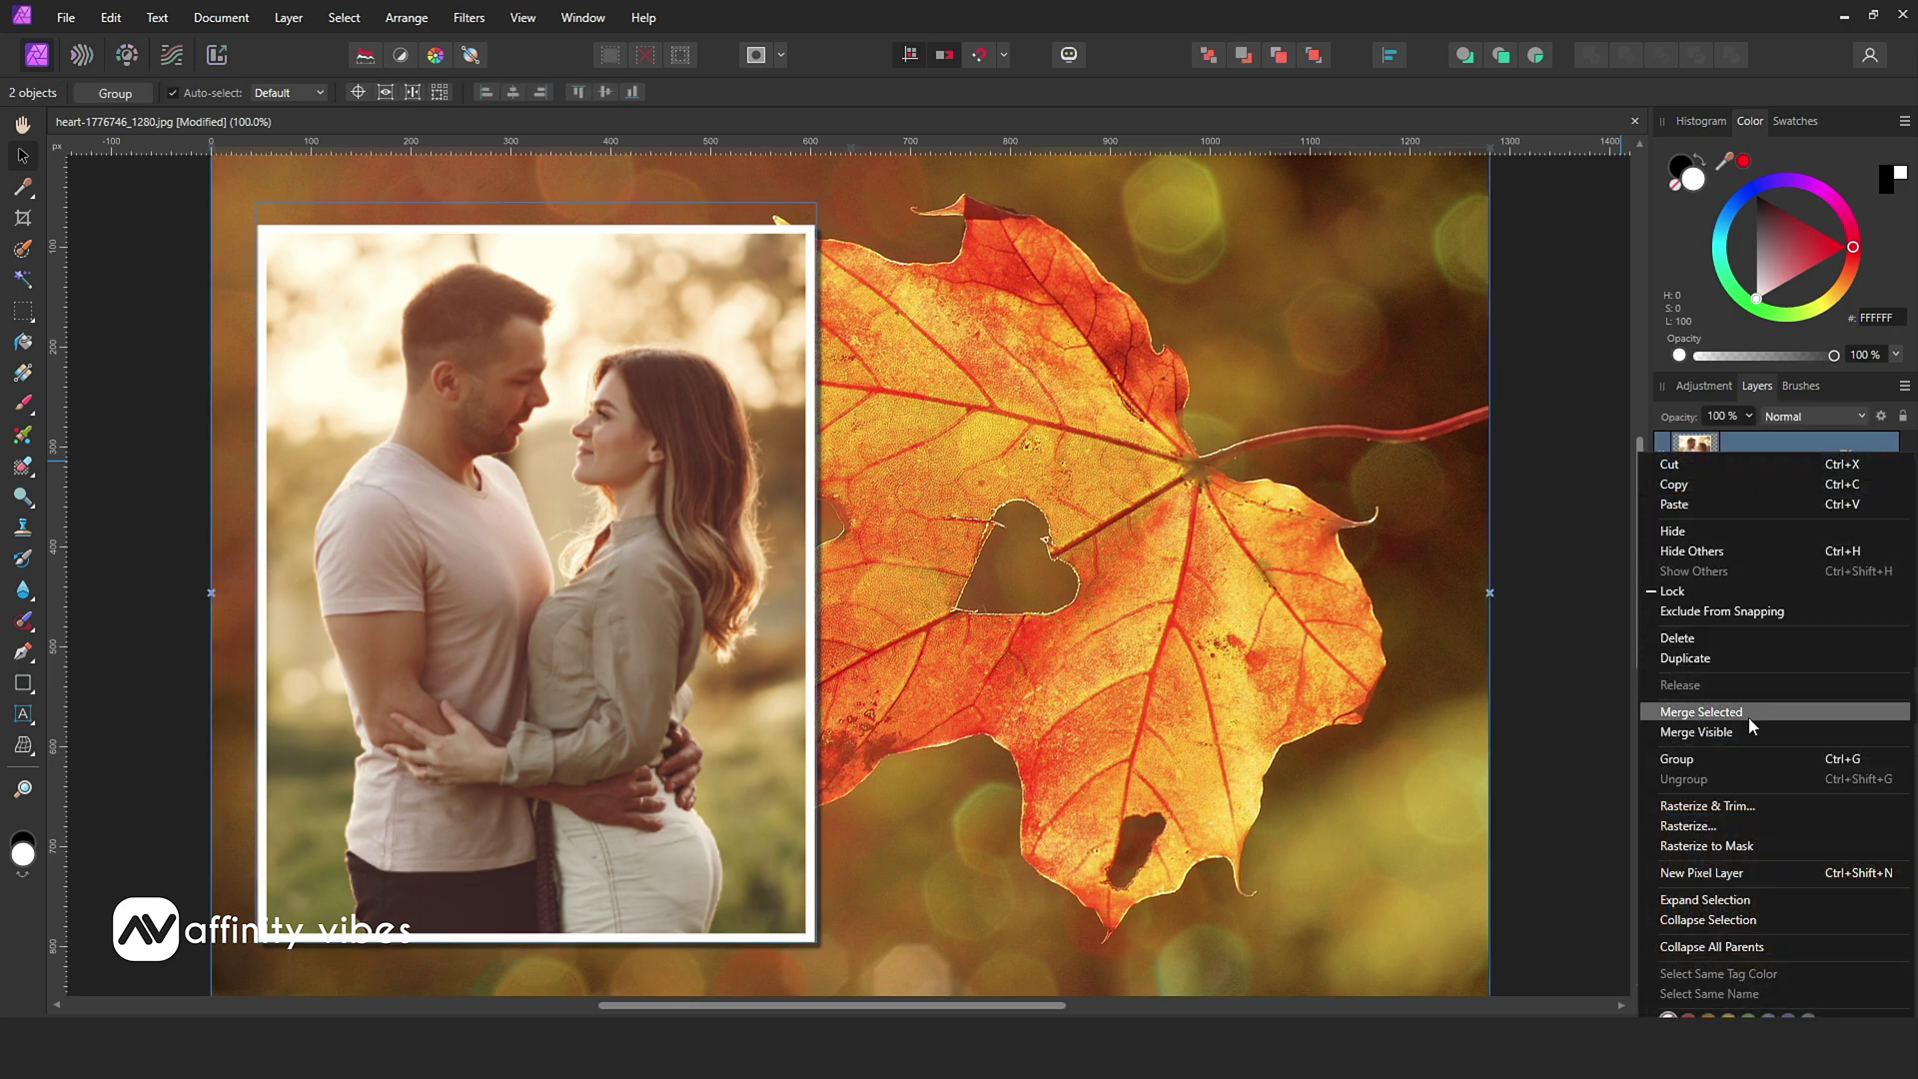
click(1749, 755)
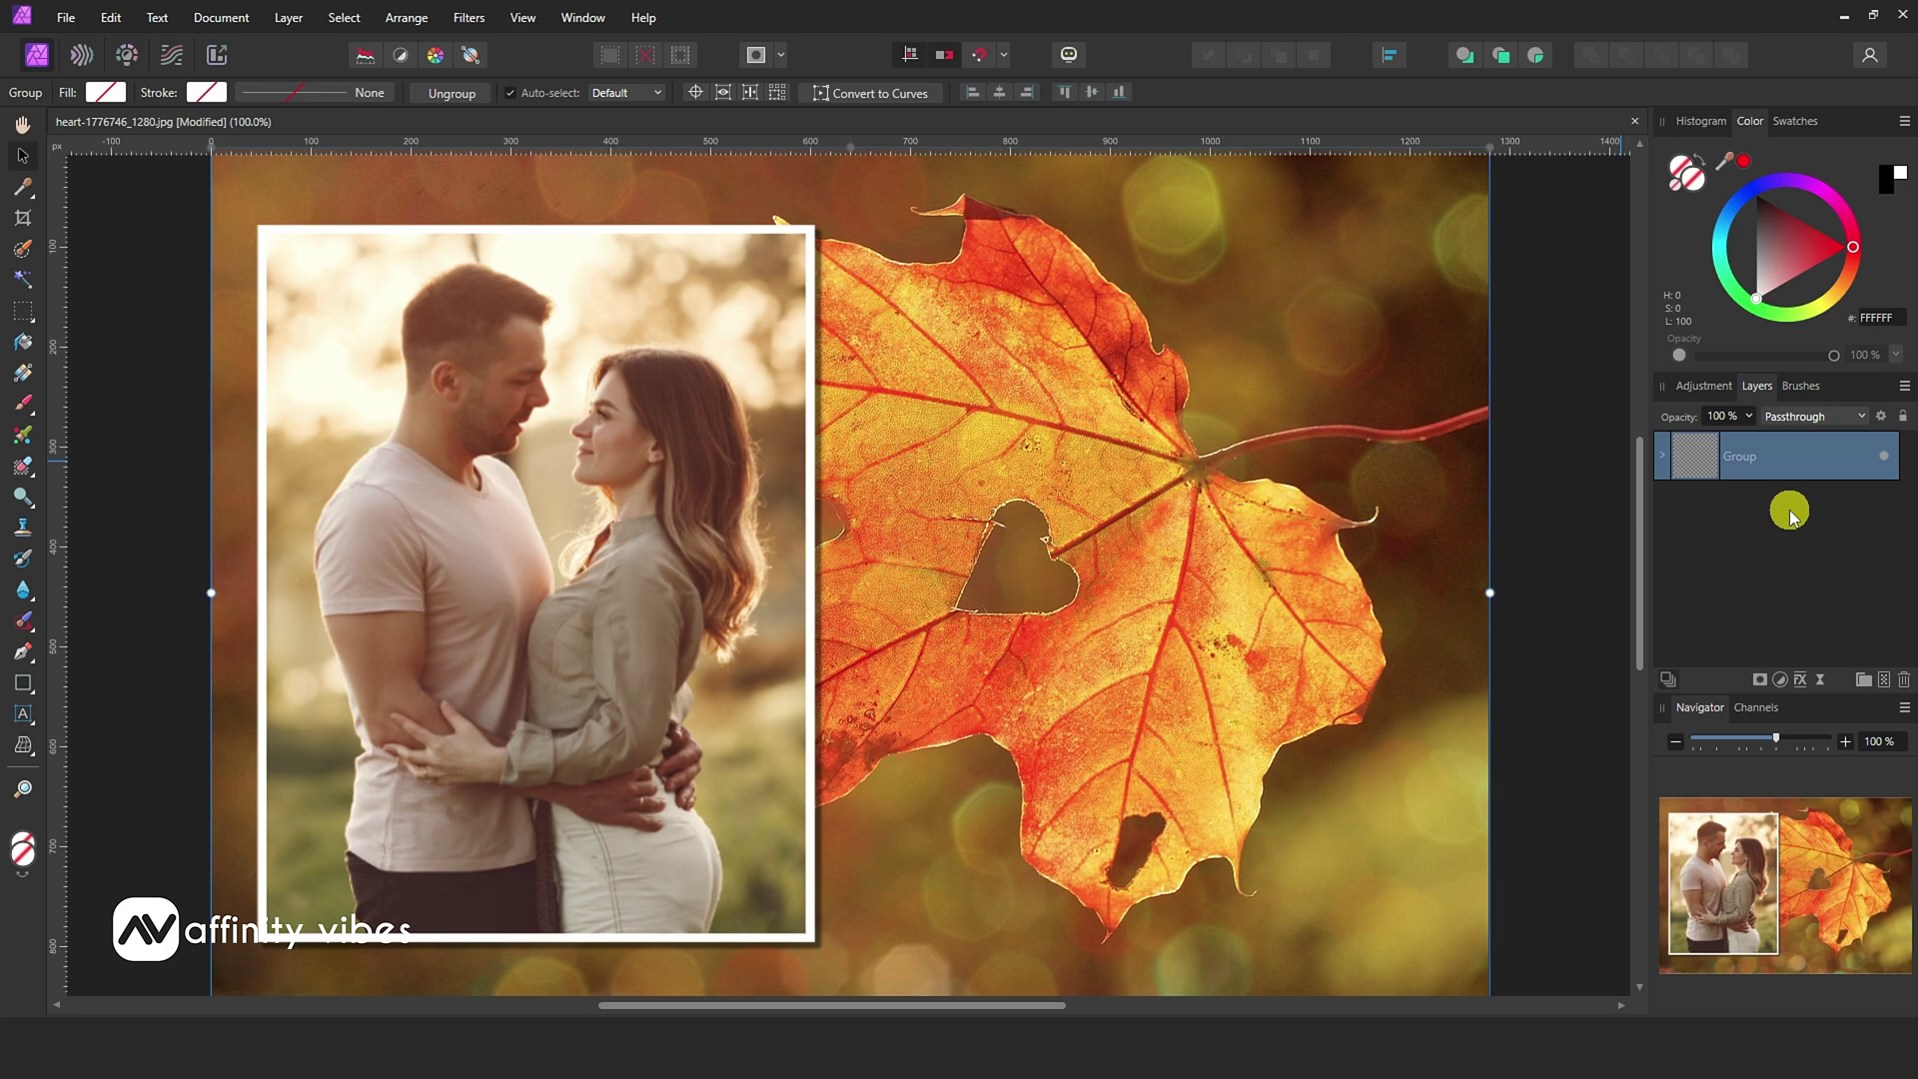
Add a Vibrance adjustment above the couple photo inside the group and set its vibrance to 100%.
key(ctrl+minus)
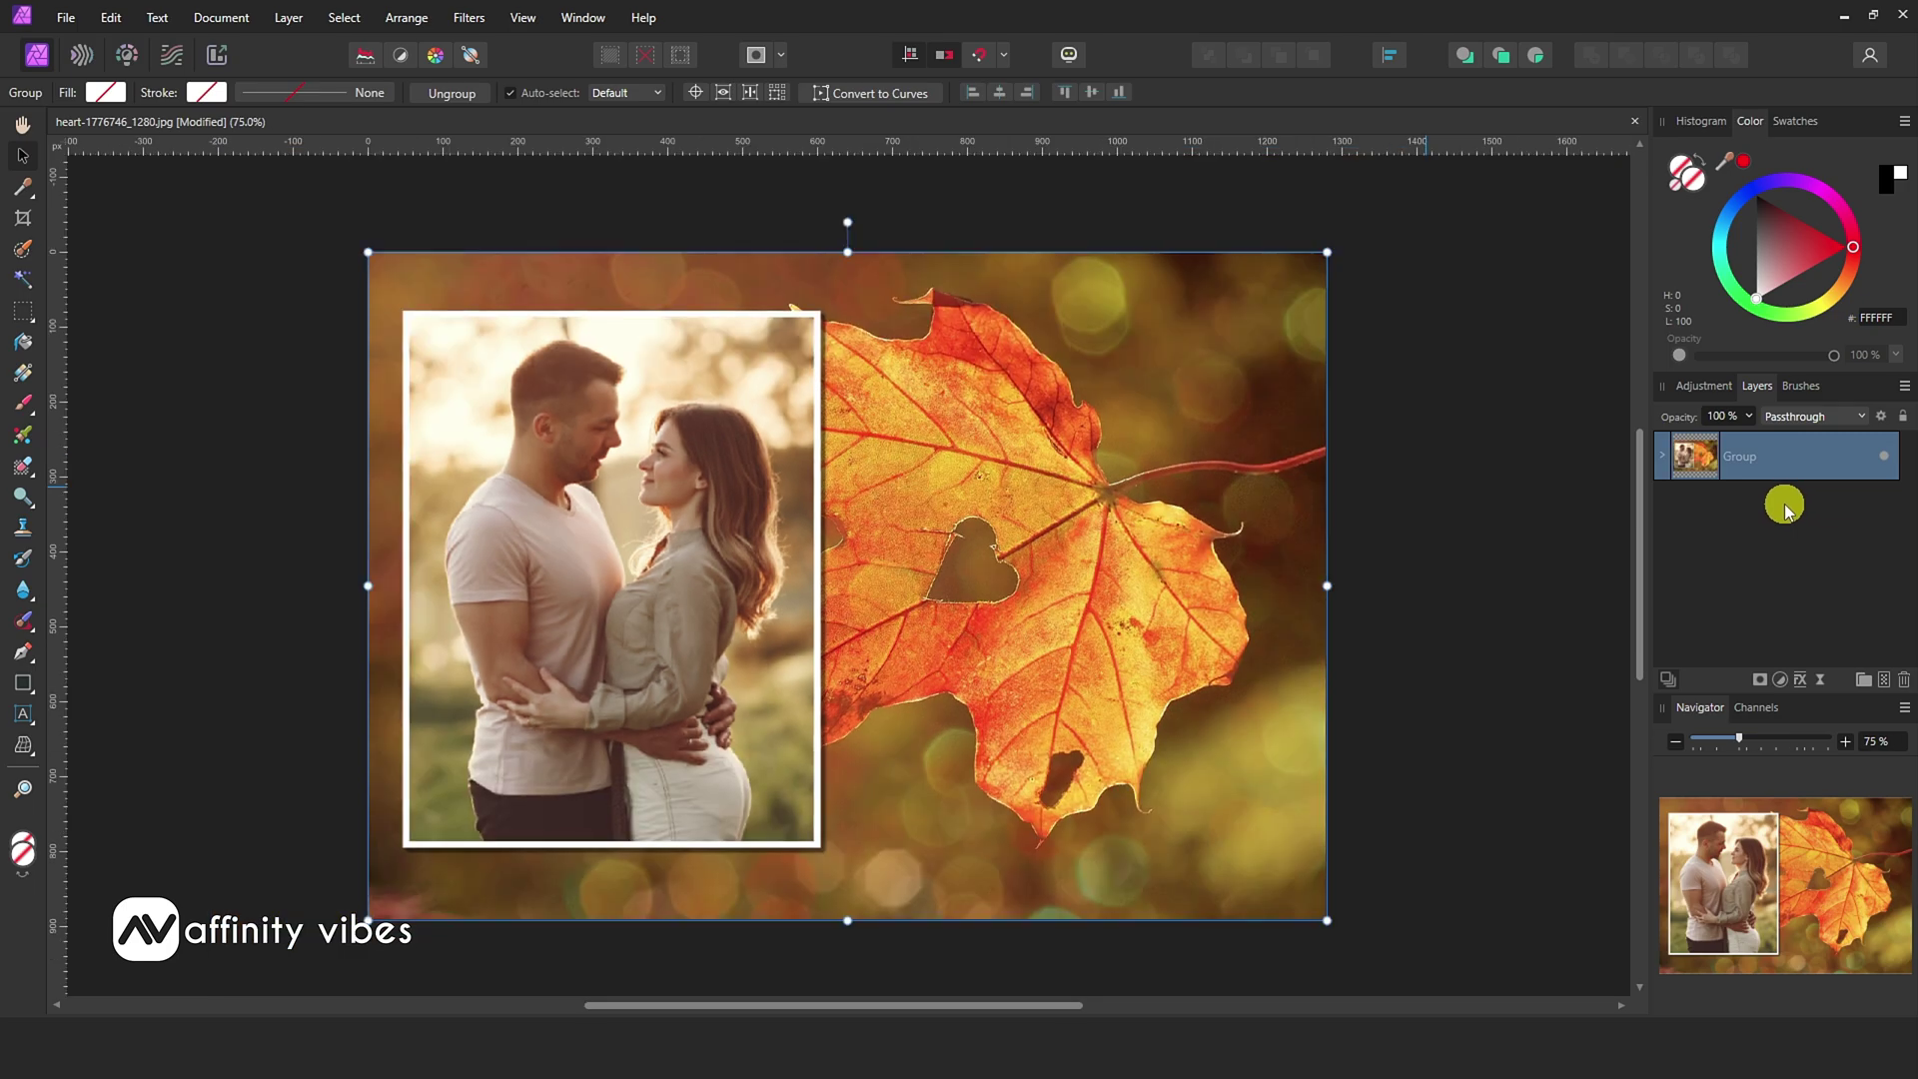
click(1663, 466)
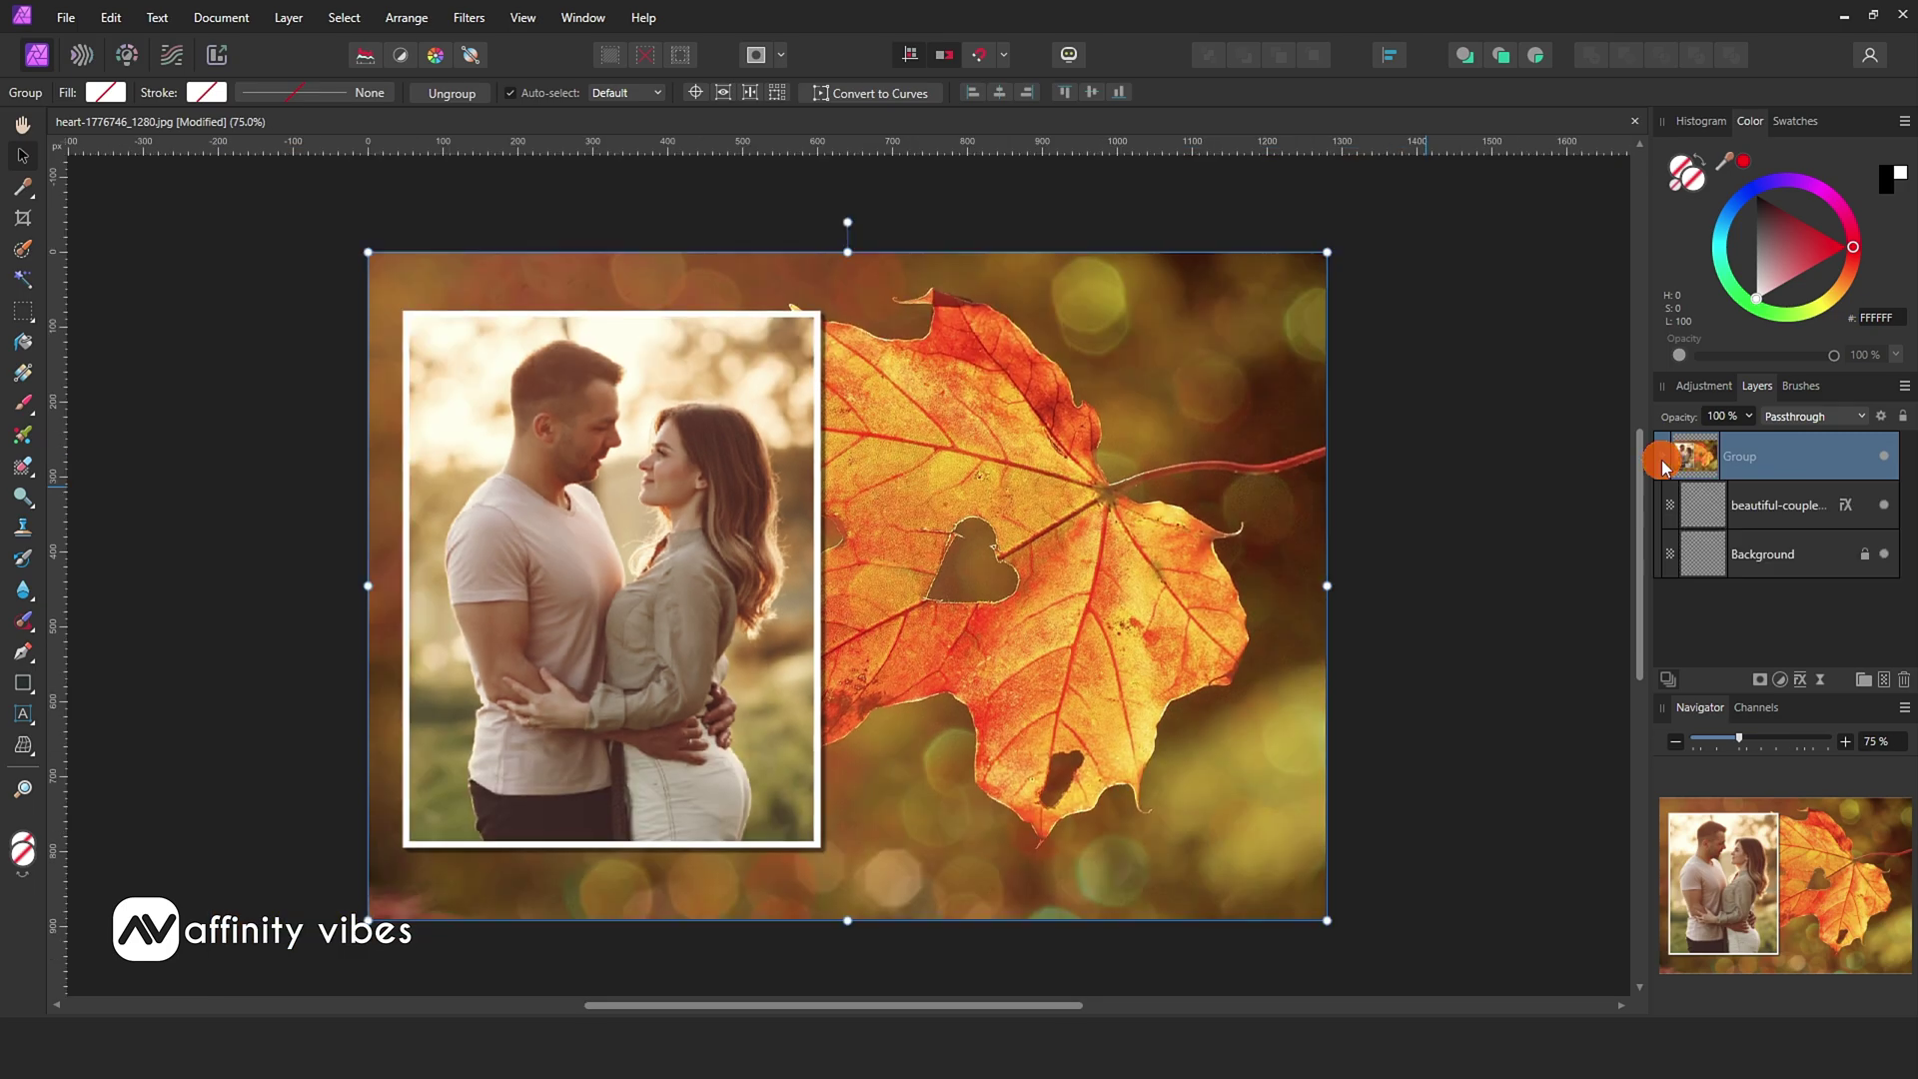
click(1781, 494)
click(1780, 679)
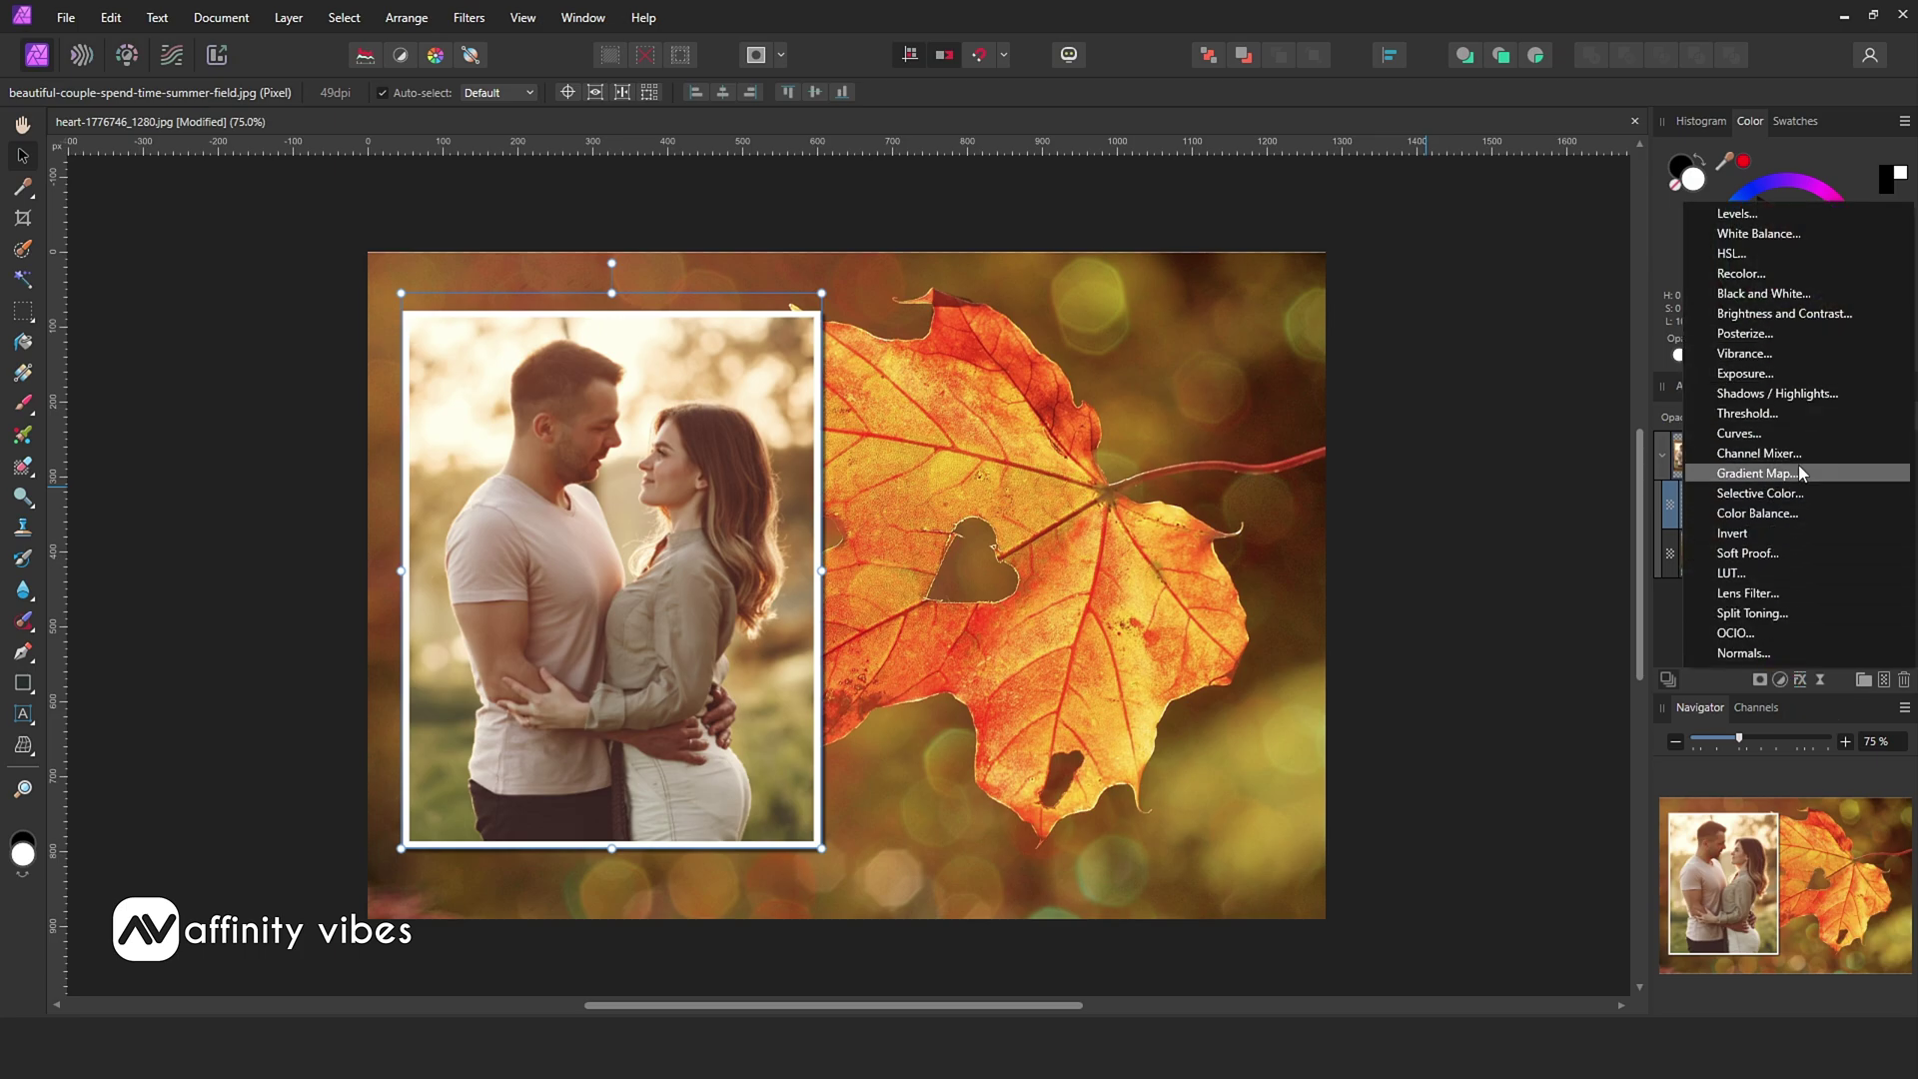
click(1780, 353)
drag(1439, 800, 1436, 338)
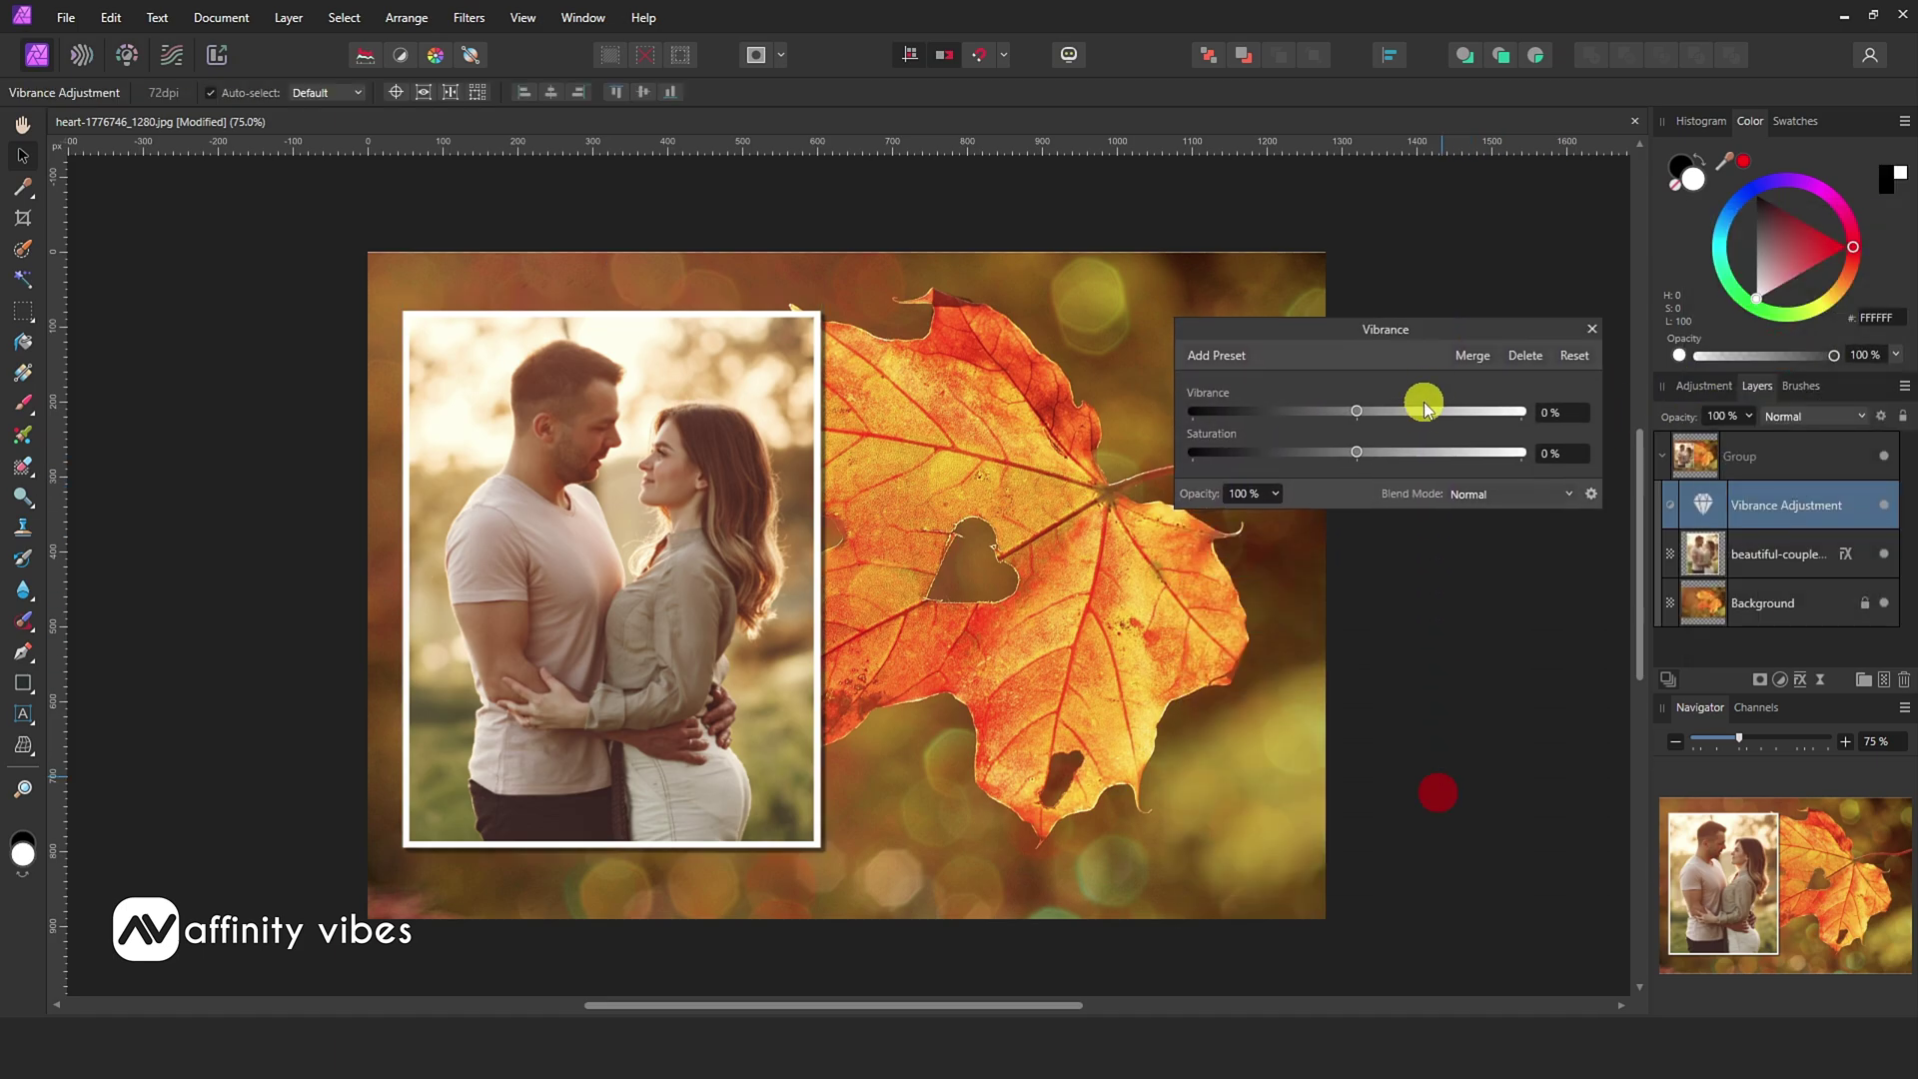
drag(1356, 413, 1549, 416)
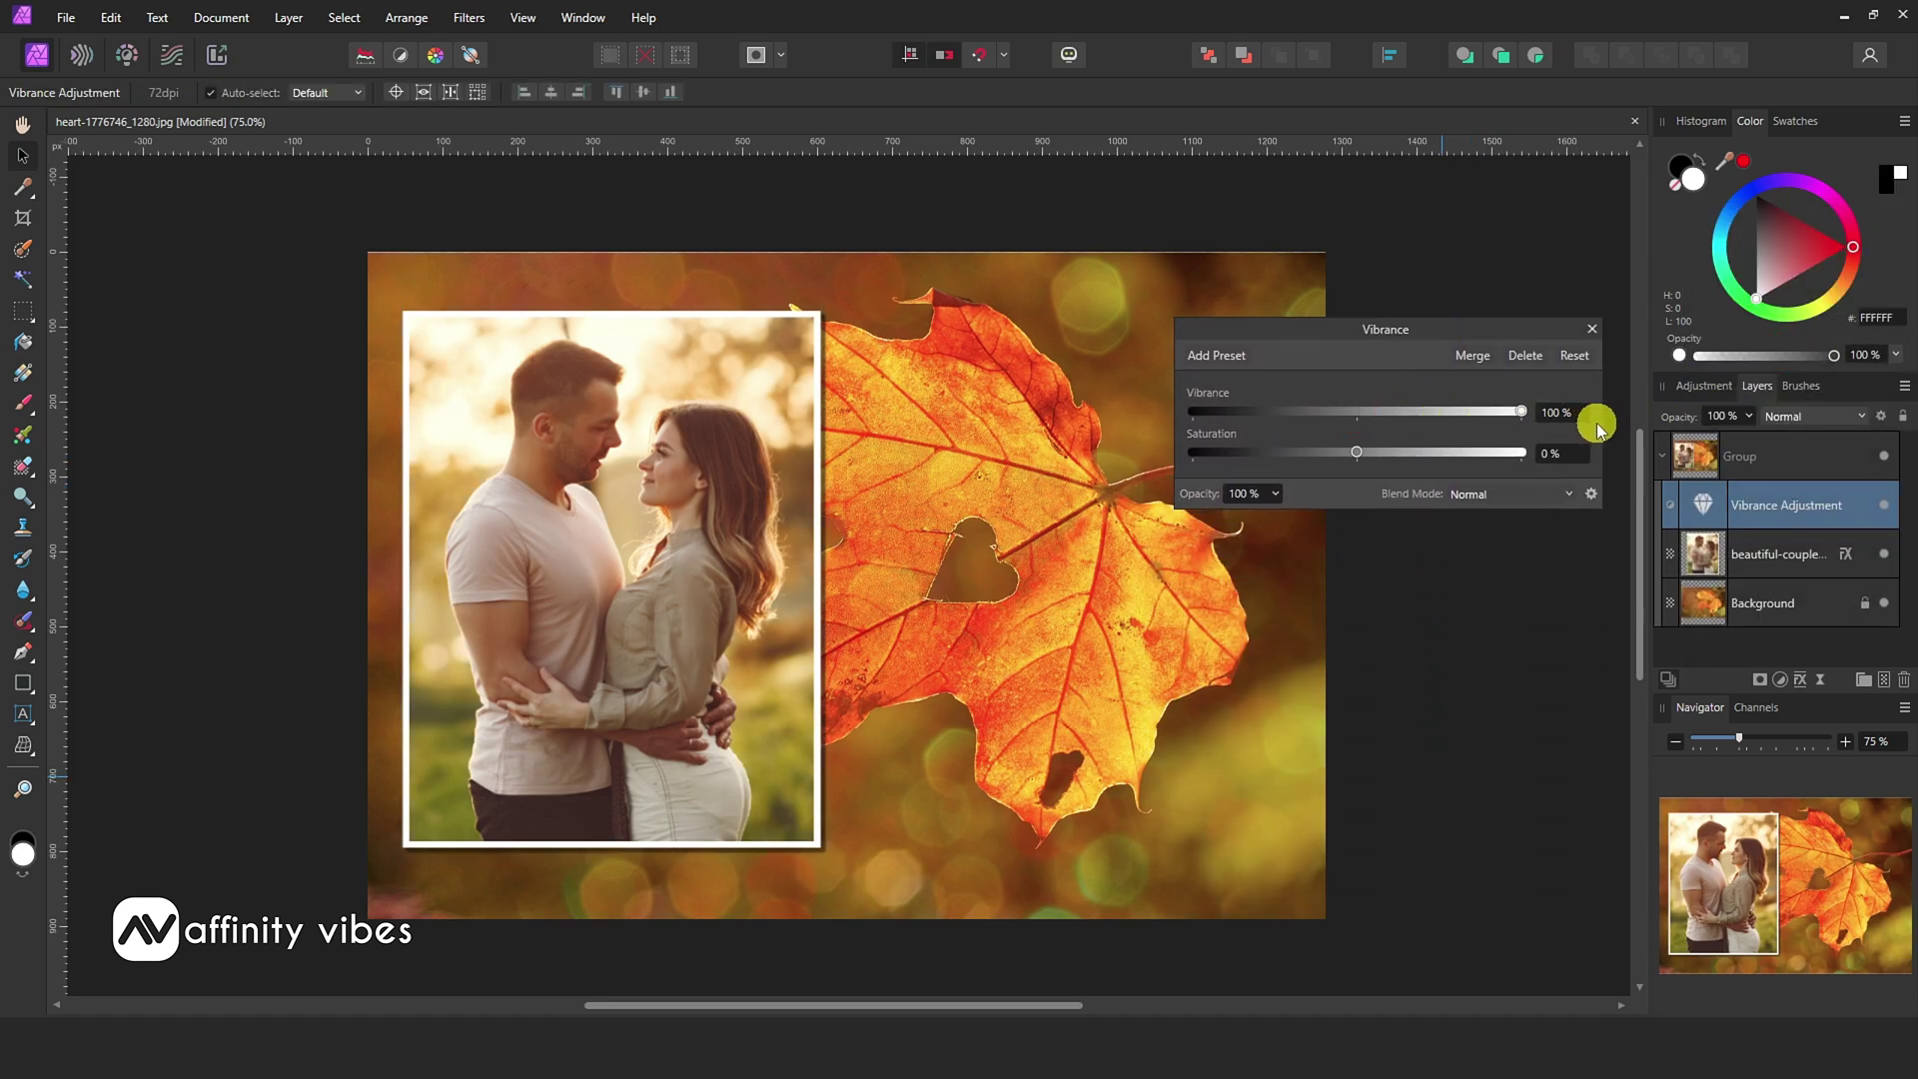
click(1592, 329)
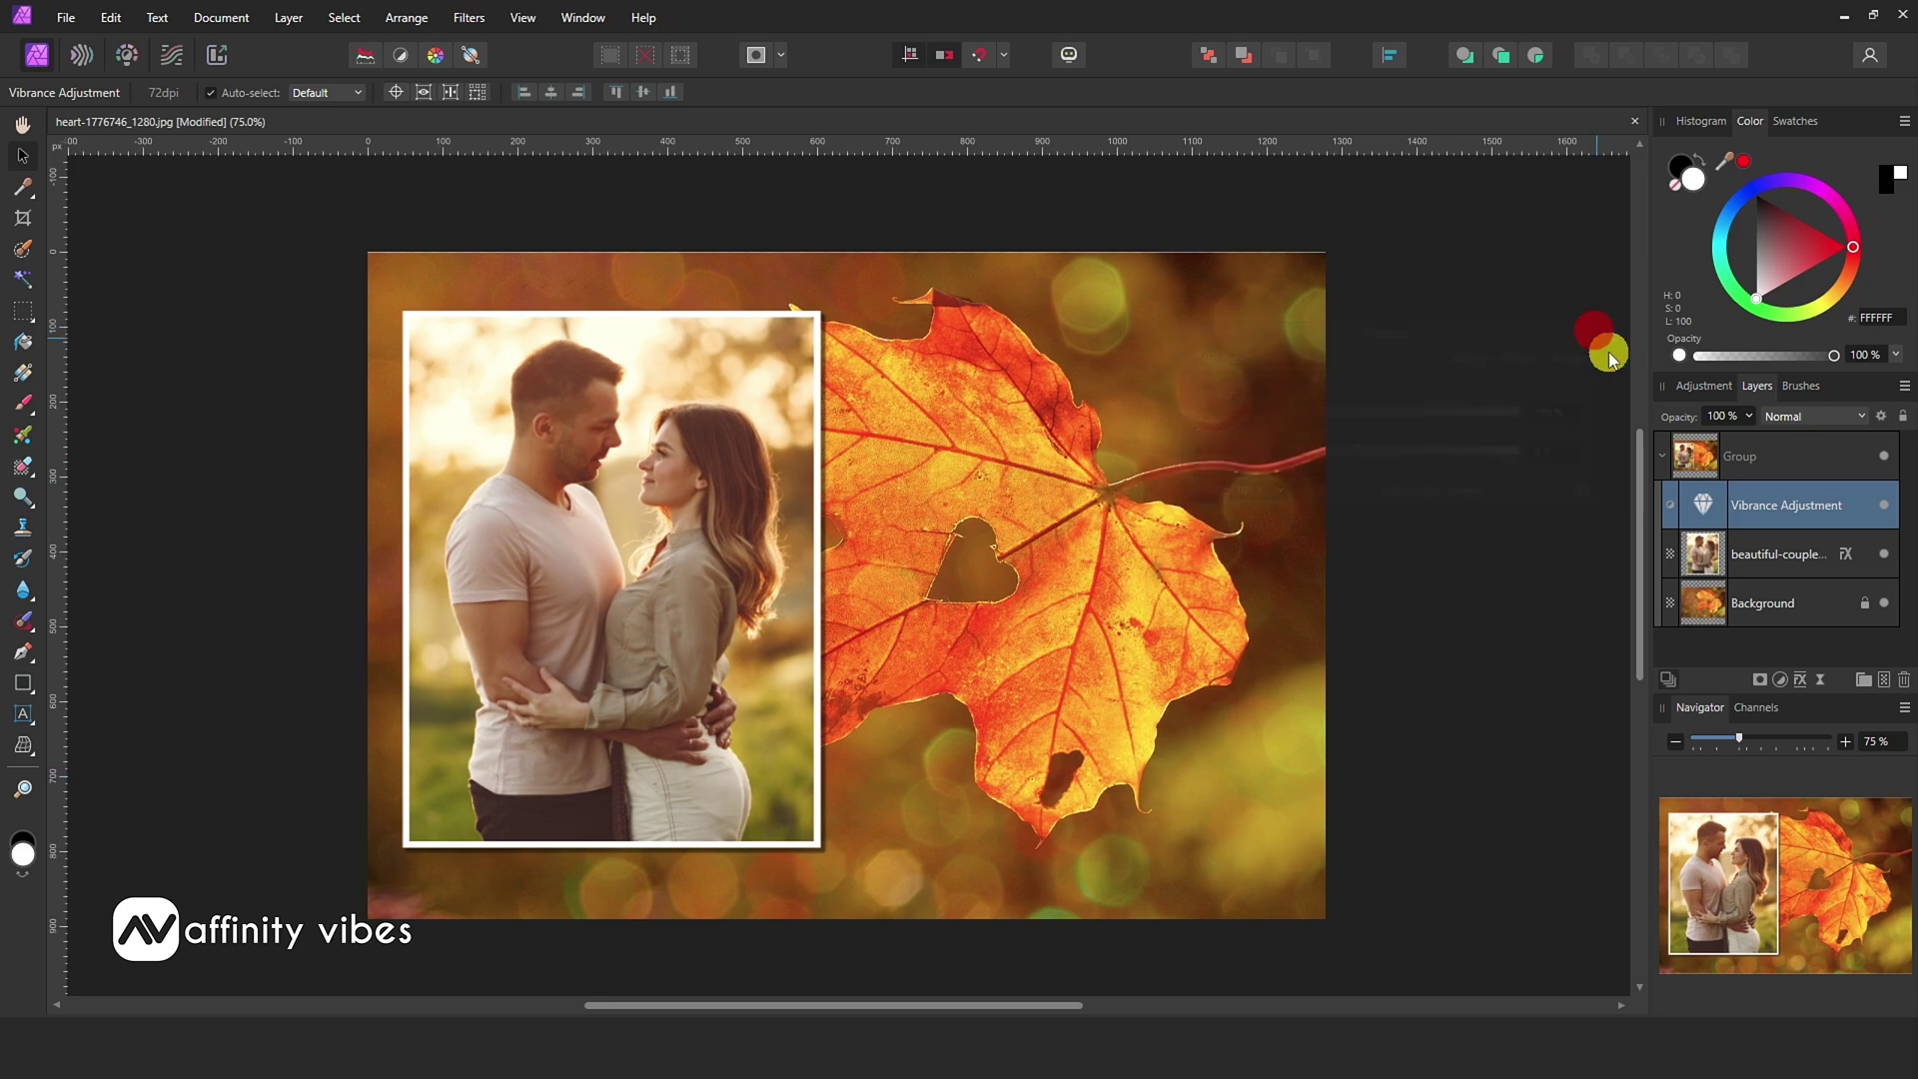
Collapse the group and merge the visible composition into a separate pixel layer above it.
click(1667, 462)
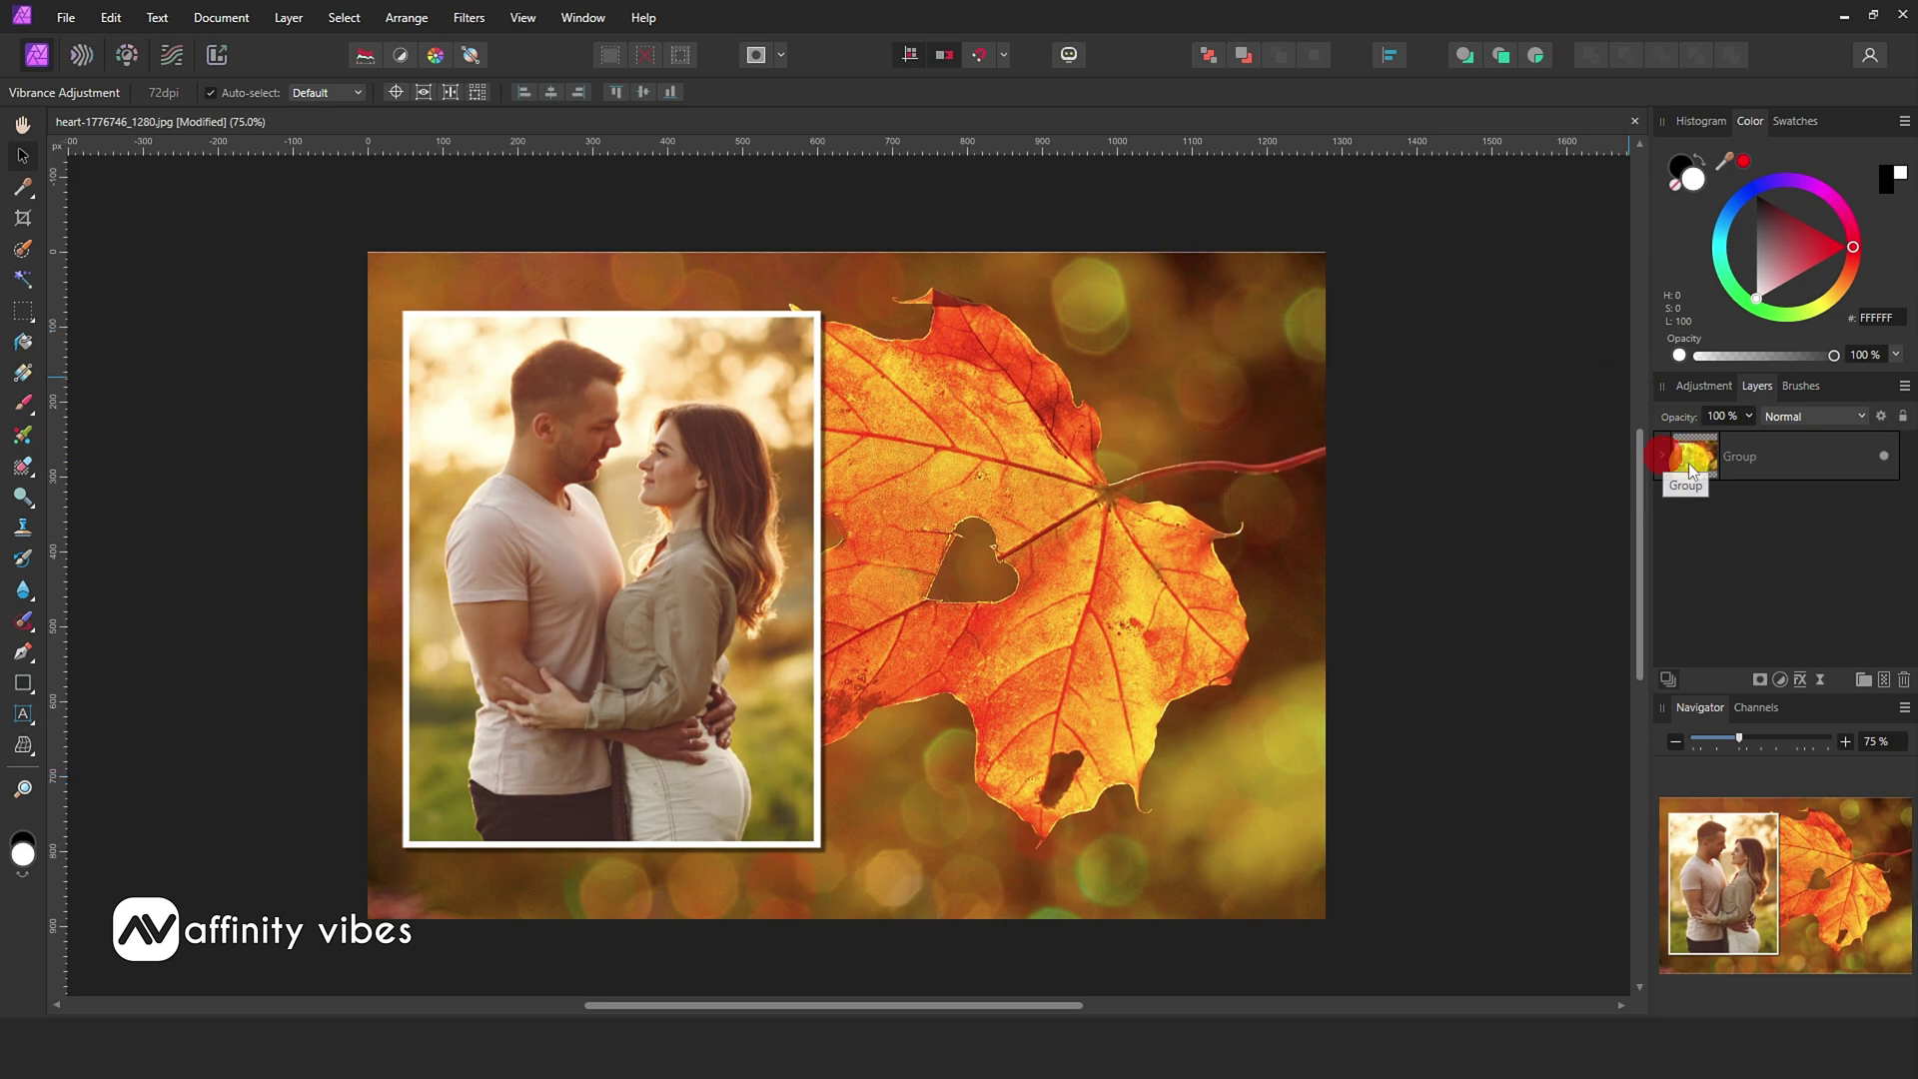
right_click(1752, 458)
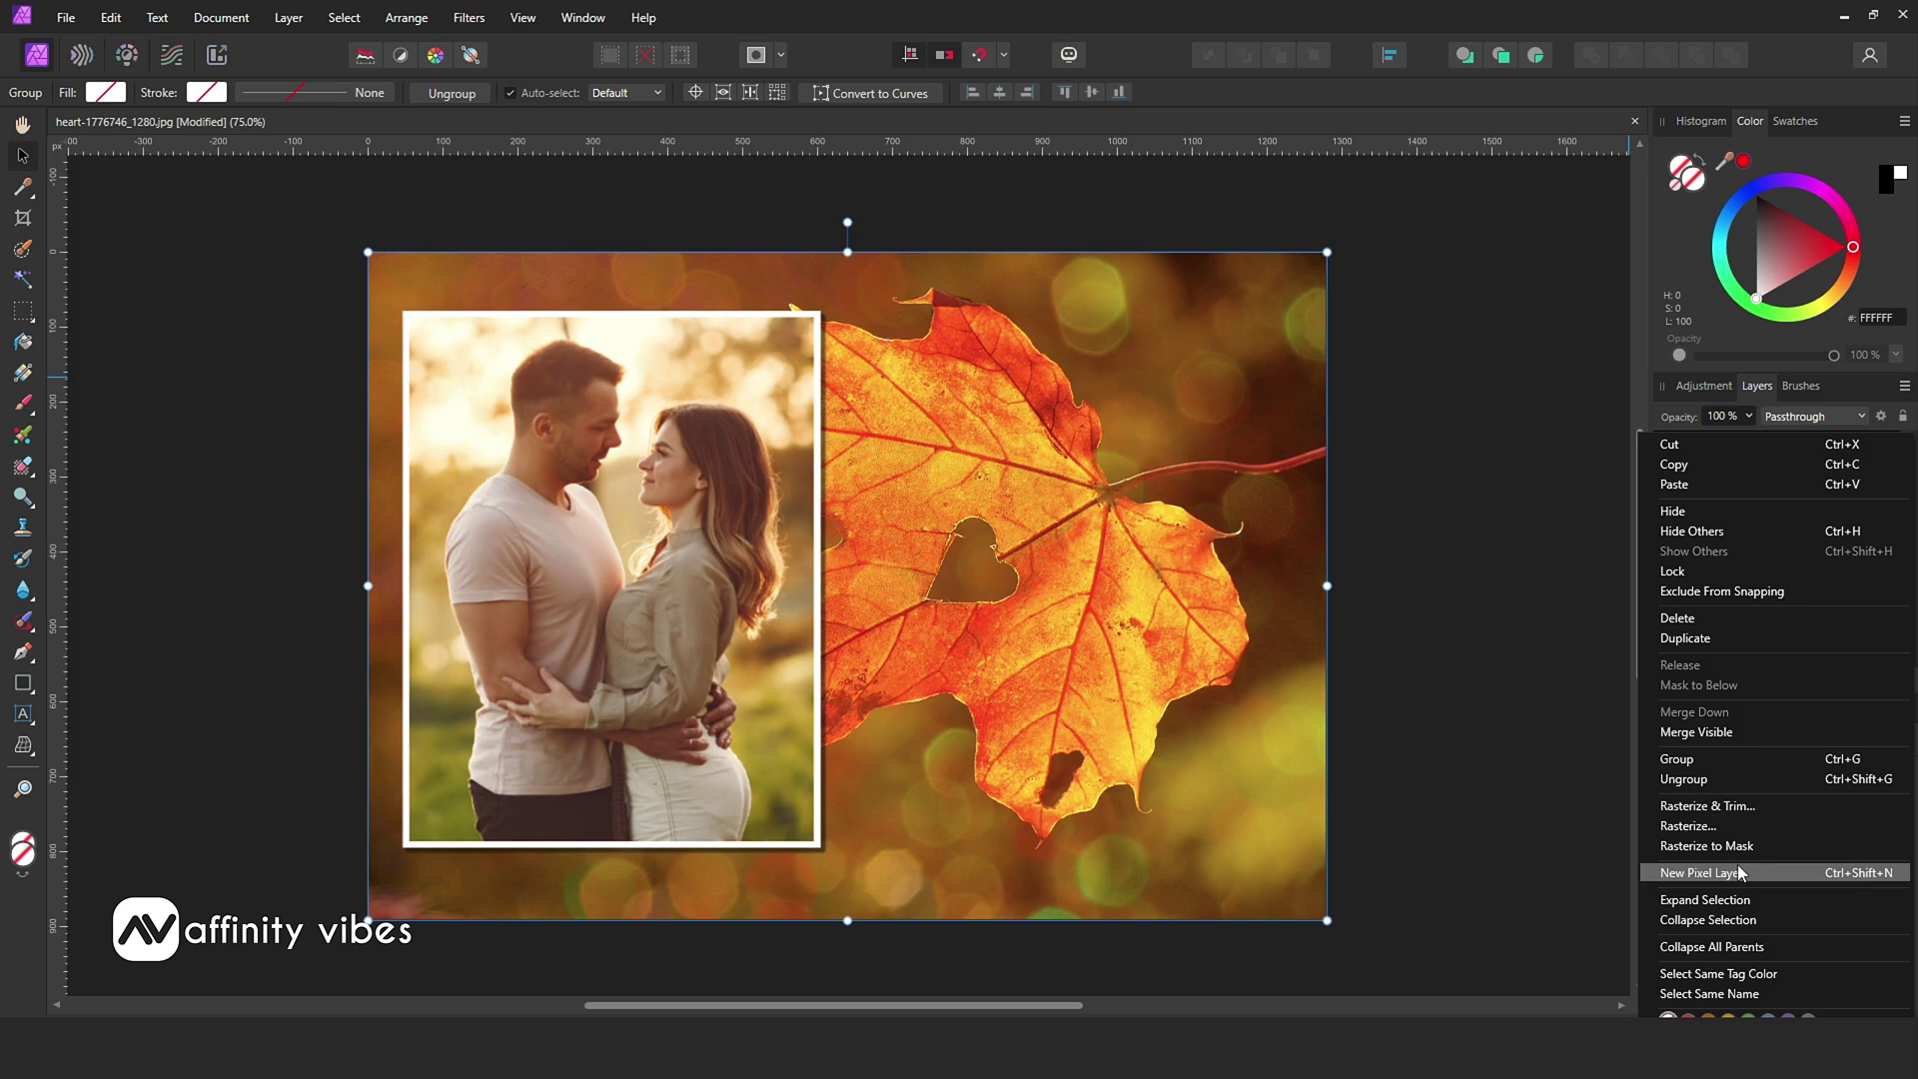
click(1750, 733)
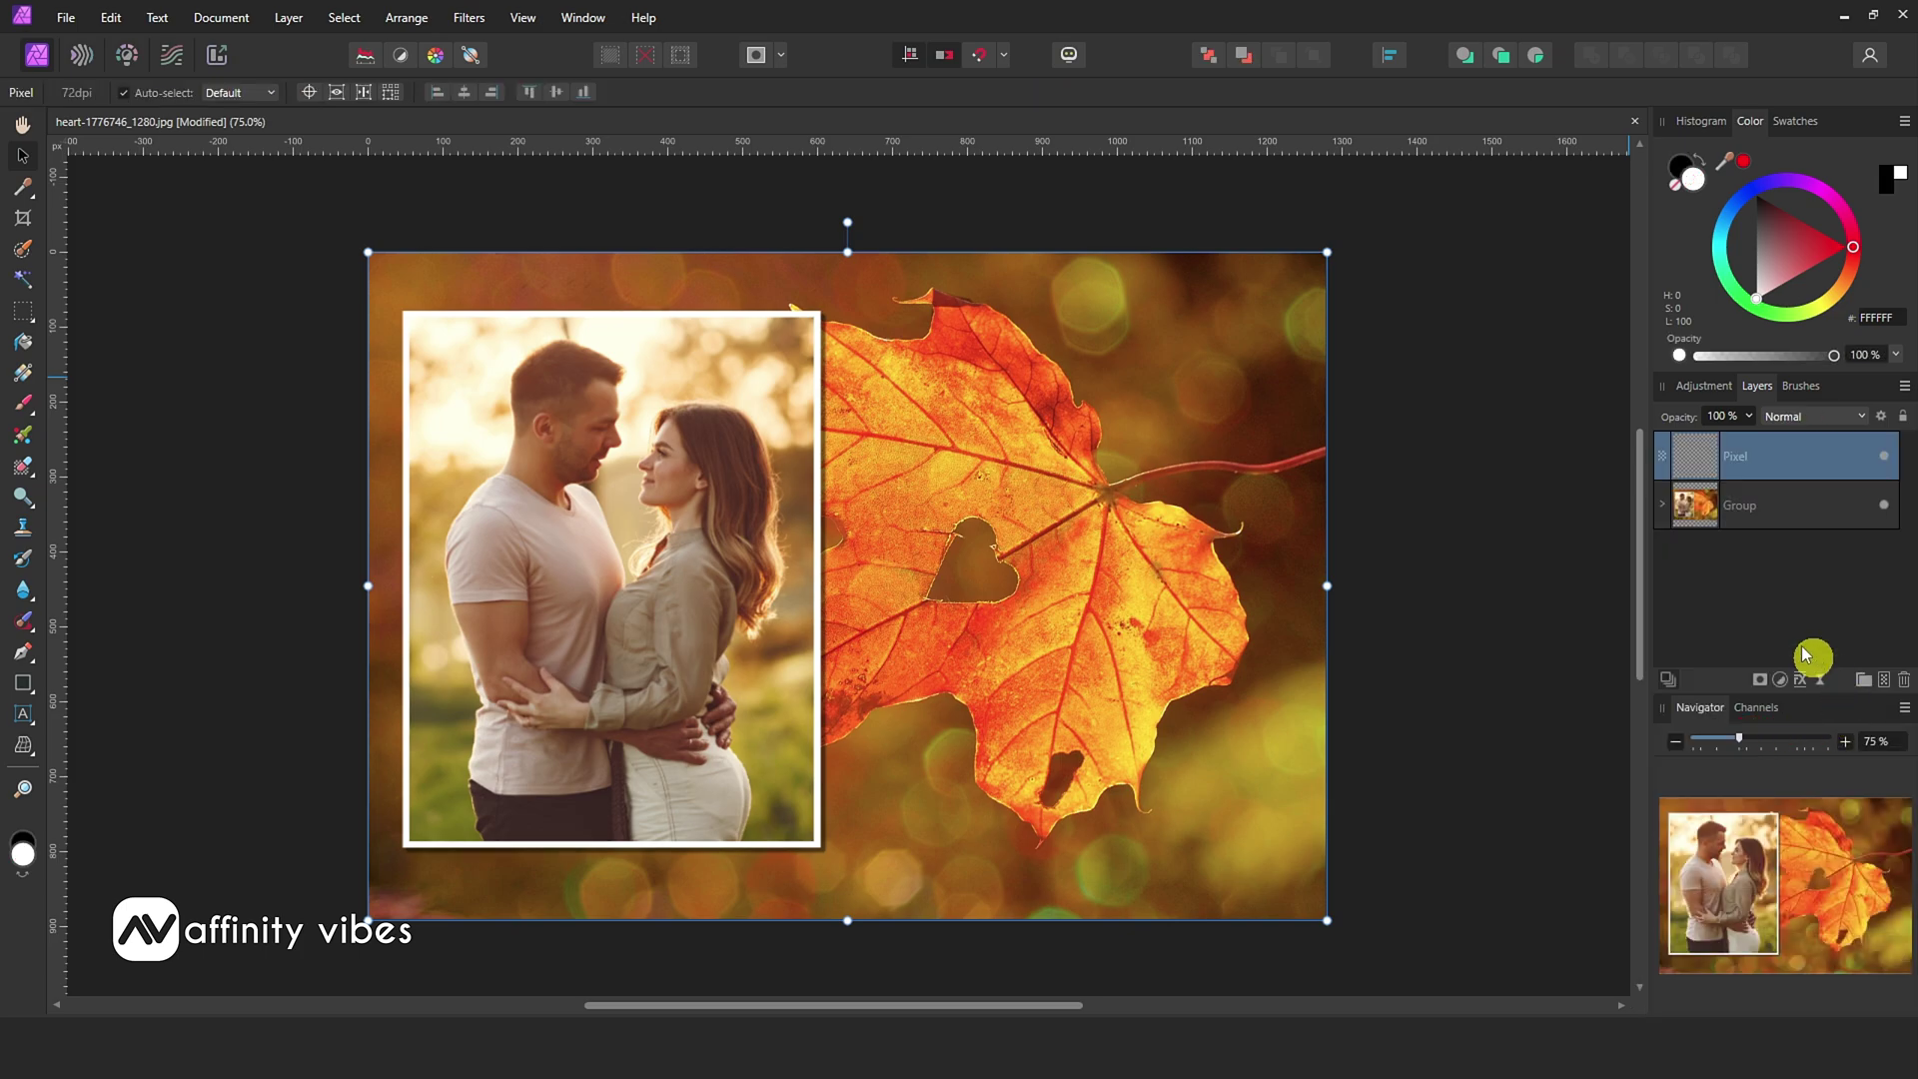
Open the merged pixel layer in the Topaz Adjust 5 plugin filter.
key(h)
click(468, 17)
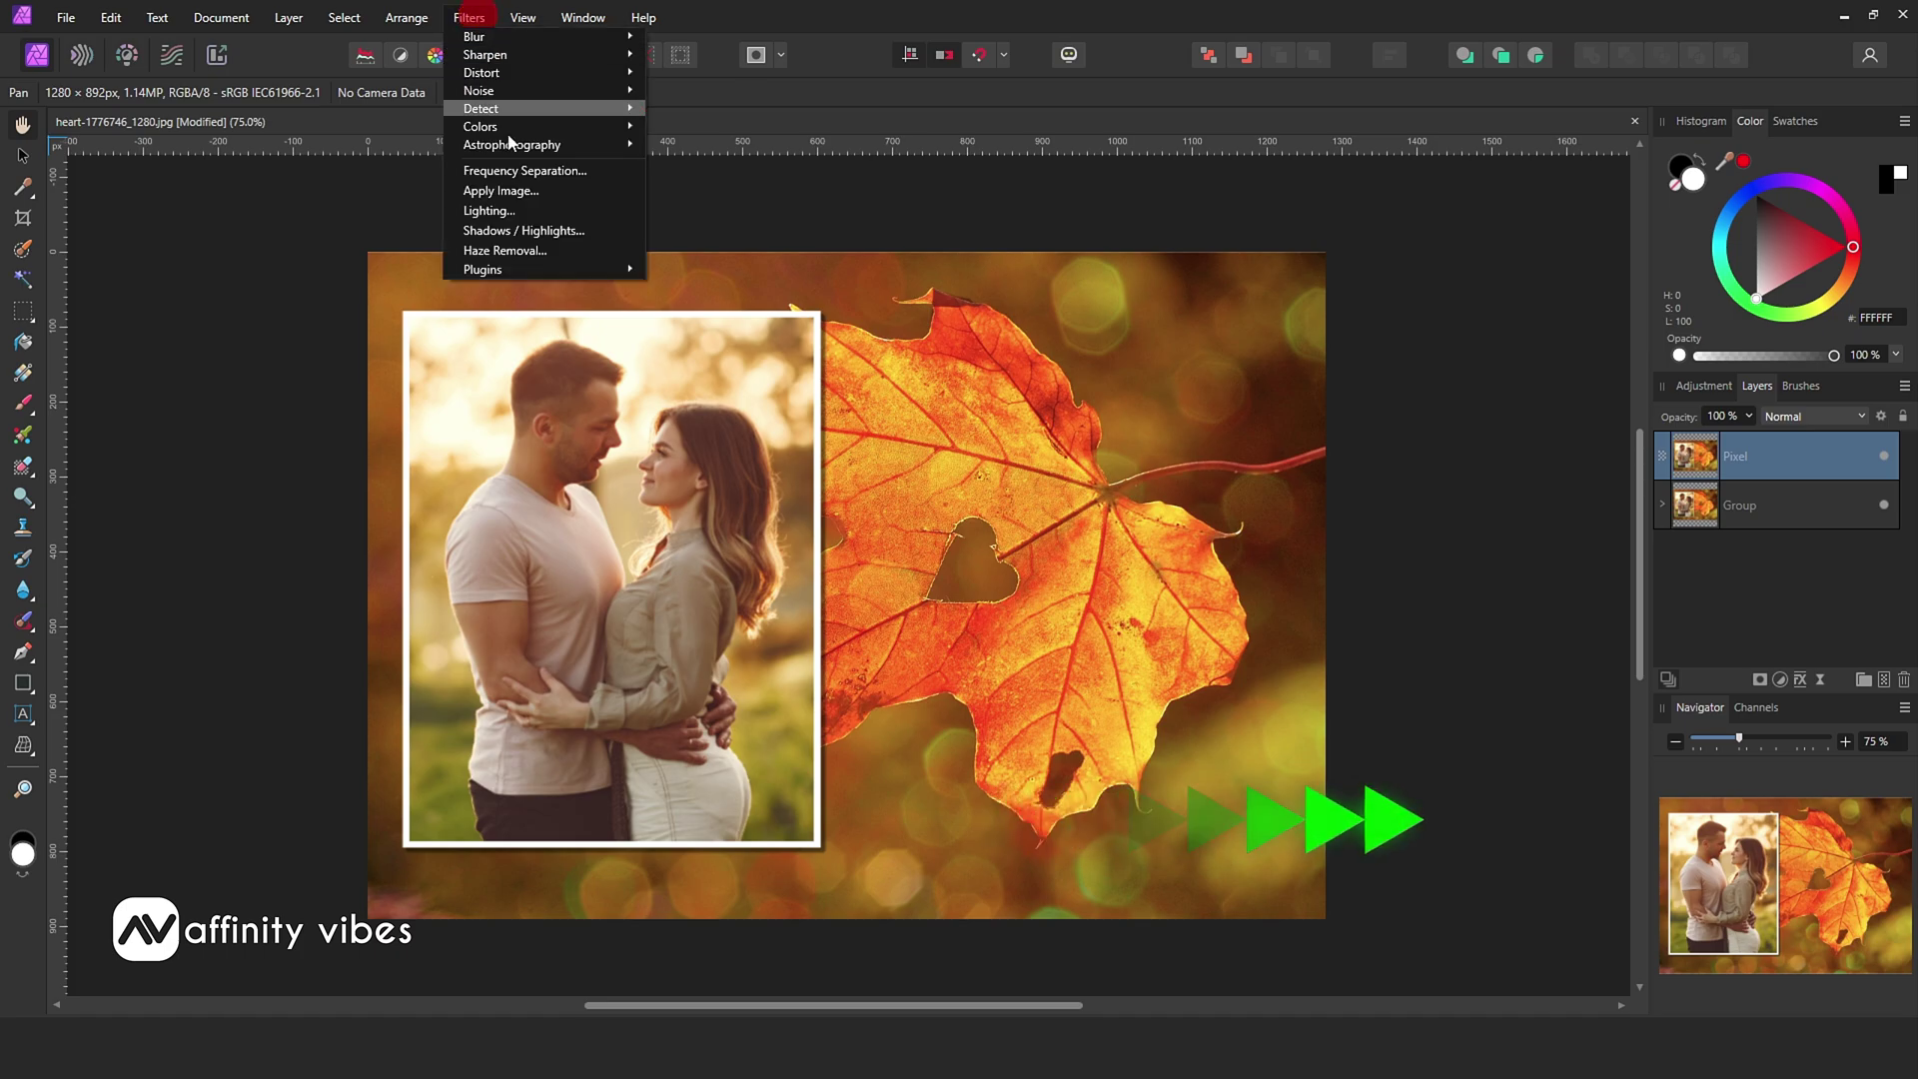
mouse_move(771, 268)
mouse_move(719, 289)
click(896, 284)
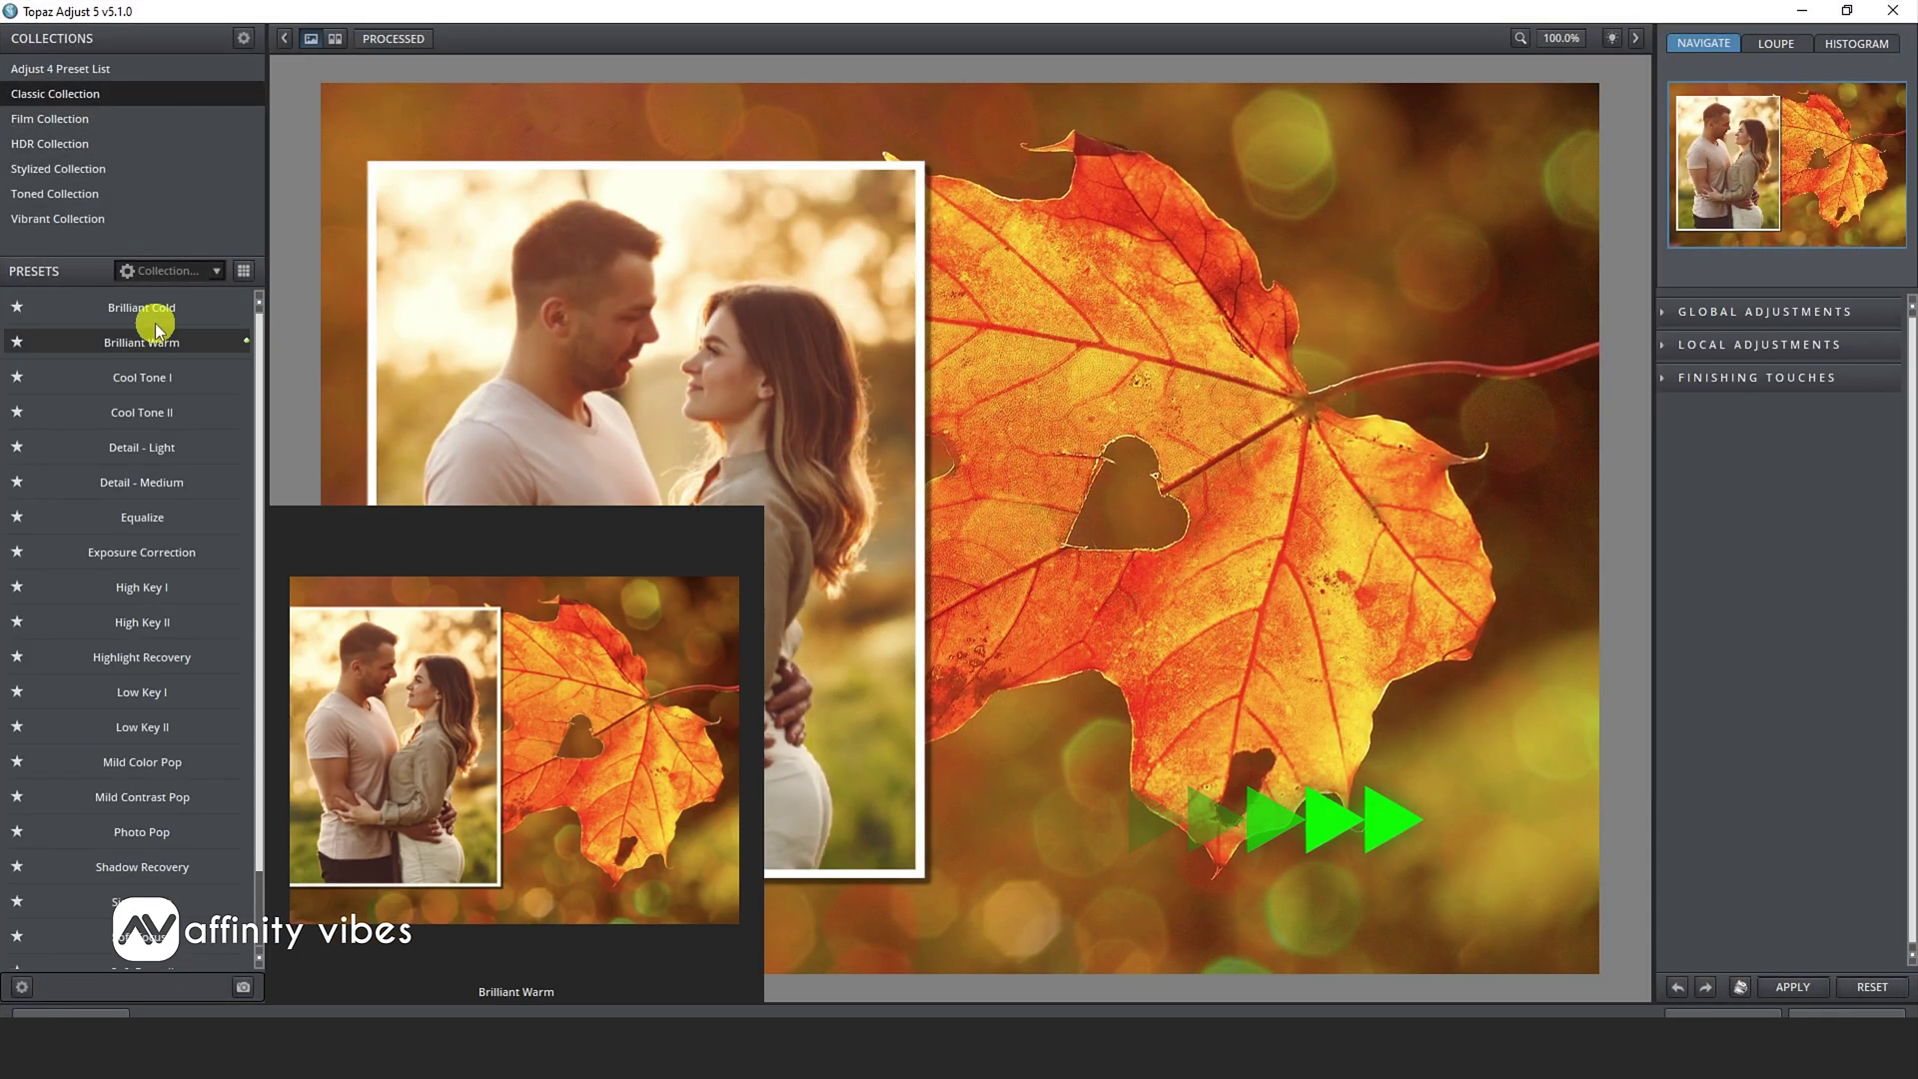
Try the Brilliant Cold preset from the Classic Collection and the Clarity preset from the Adjust 4 Preset List.
click(147, 314)
click(50, 68)
click(144, 305)
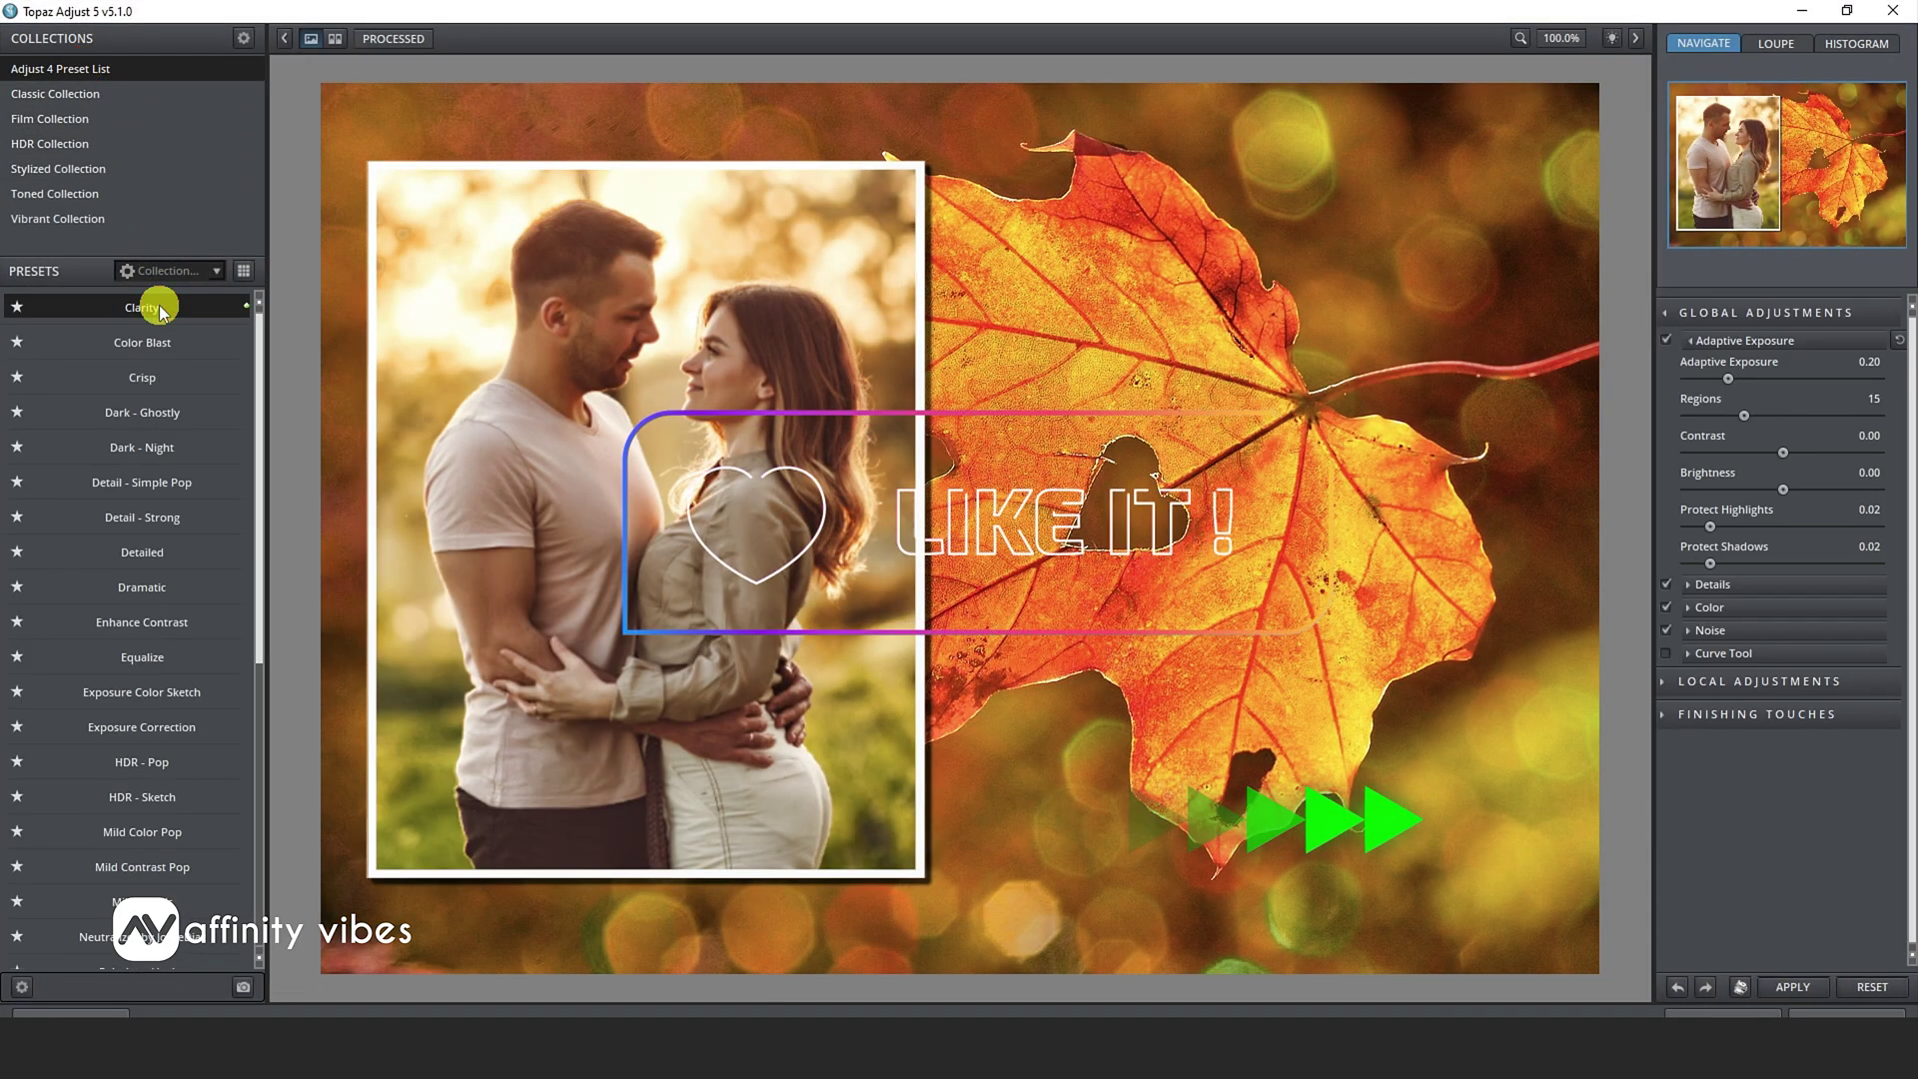
Compare Photo Pop with Brilliant Cold in the Classic Collection and apply the Photo Pop preset to the merged layer.
click(36, 102)
click(157, 829)
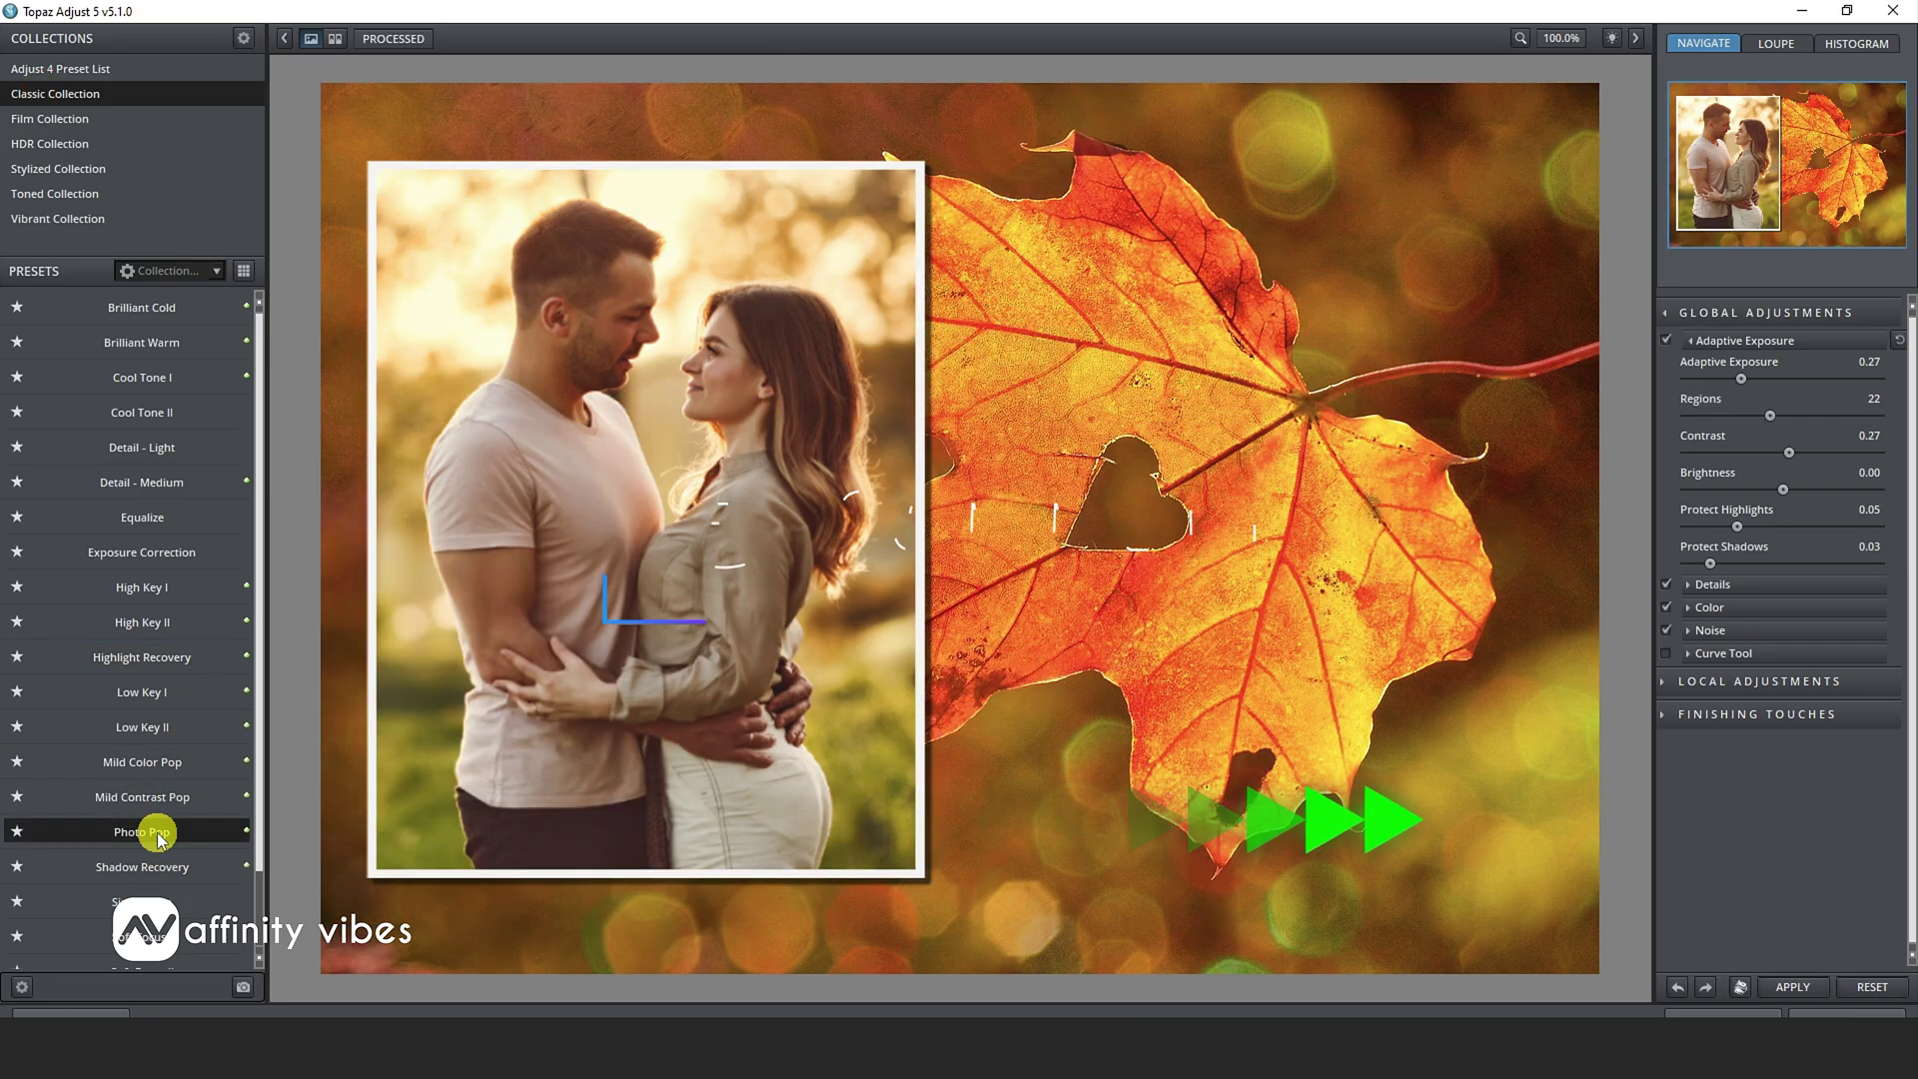
click(149, 309)
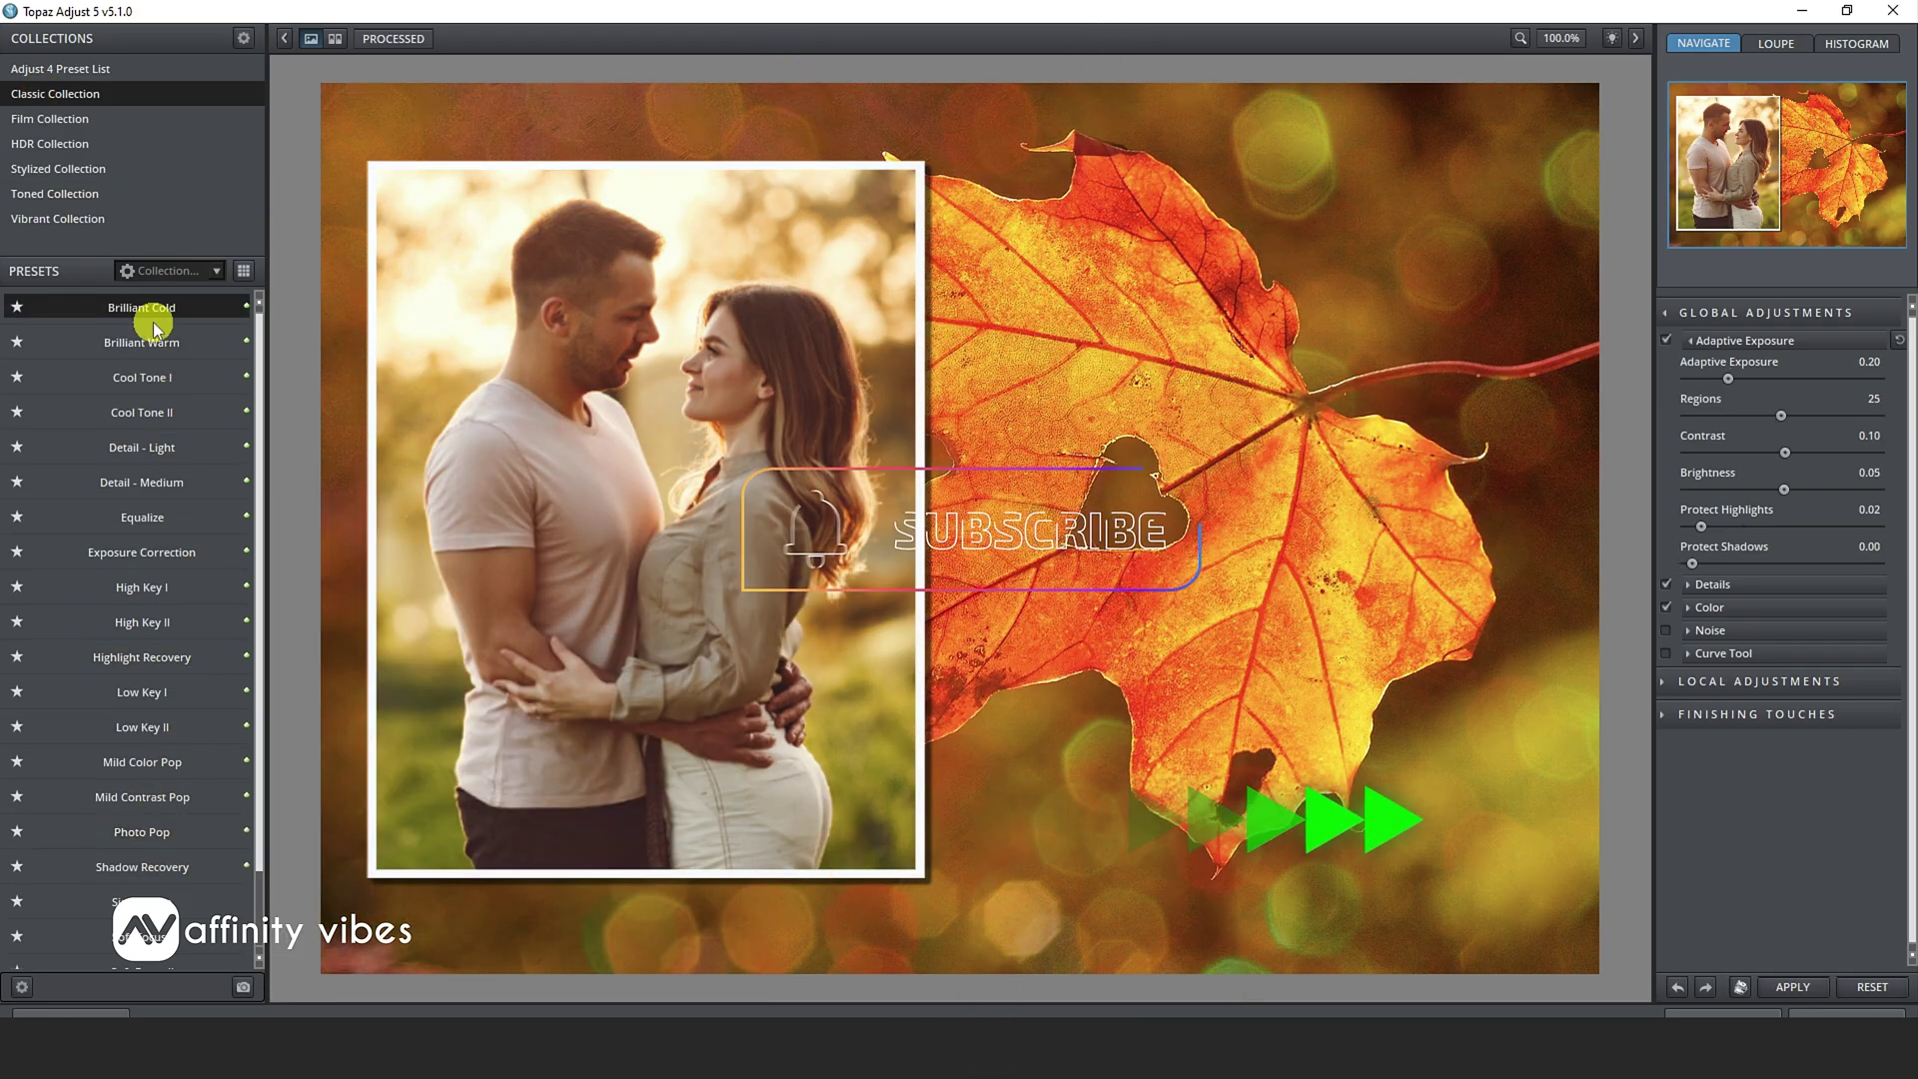
click(180, 837)
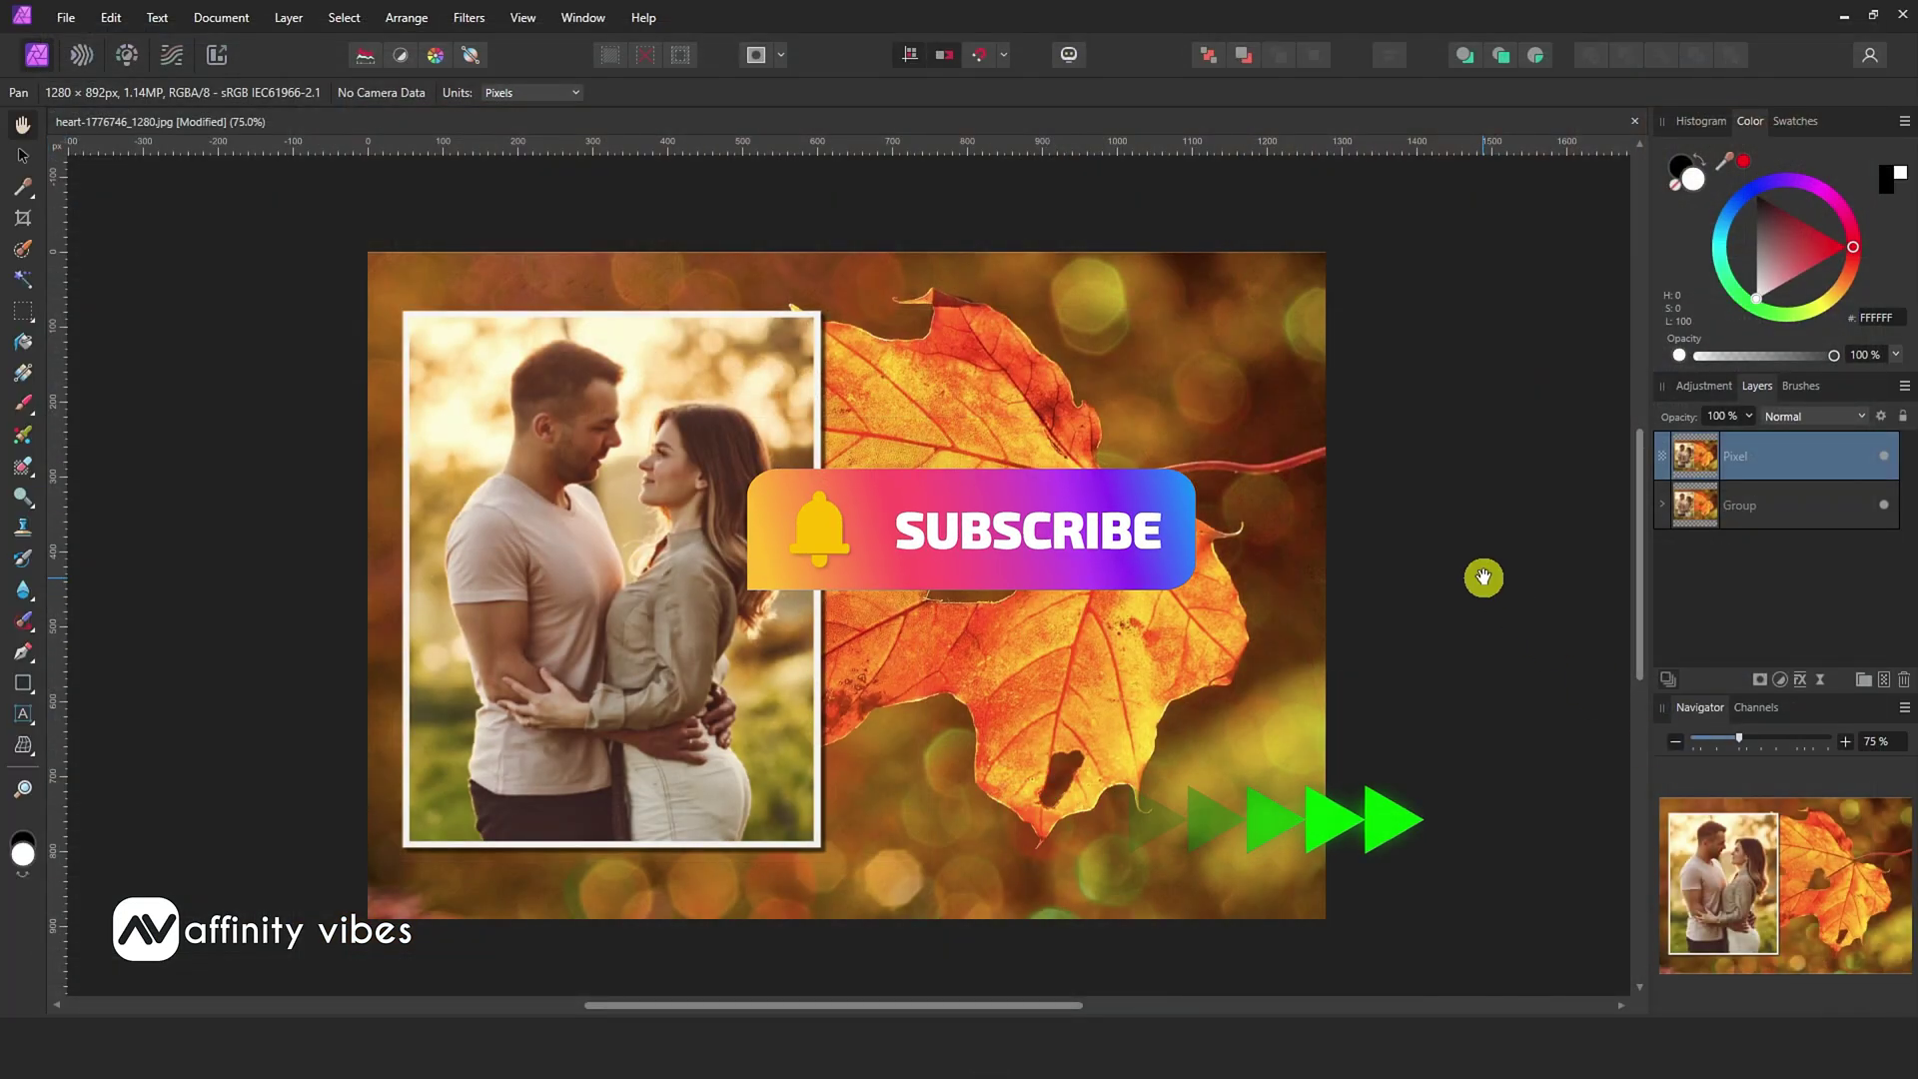
key(ctrl+1)
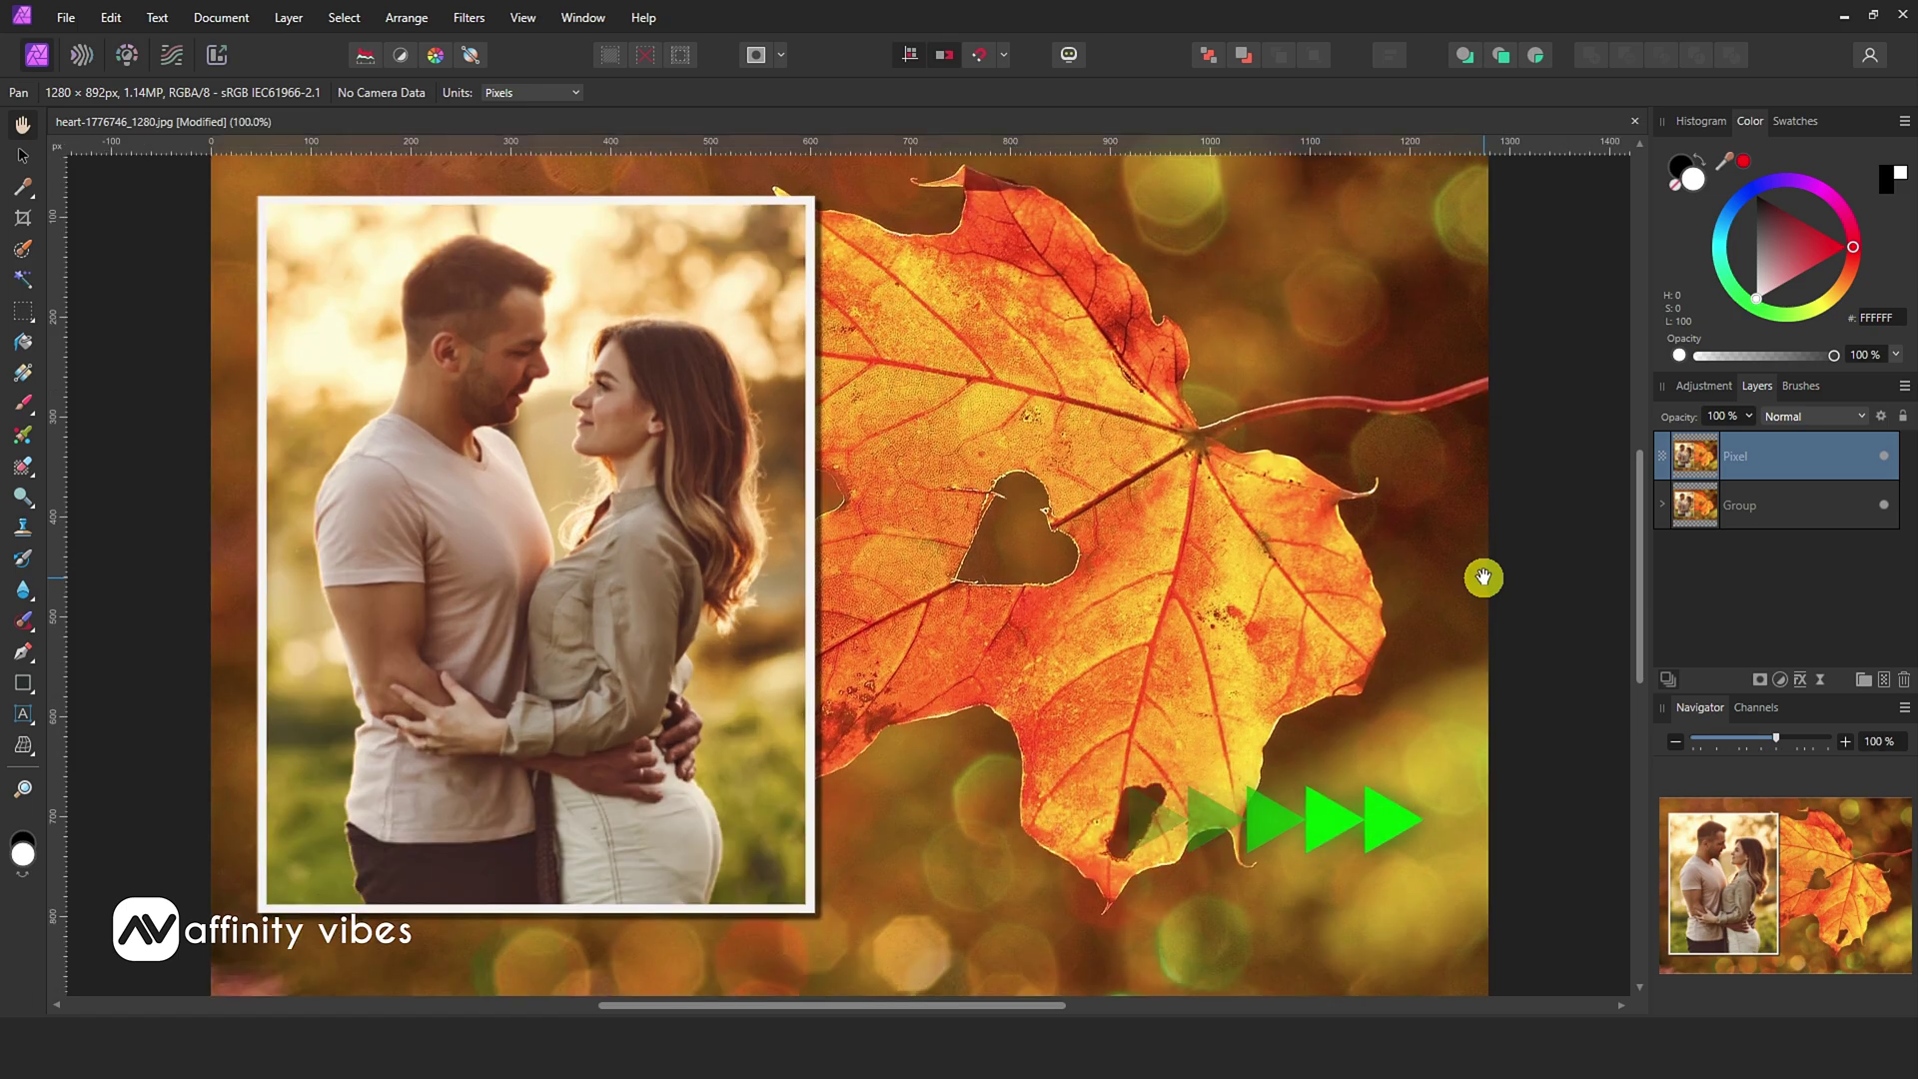